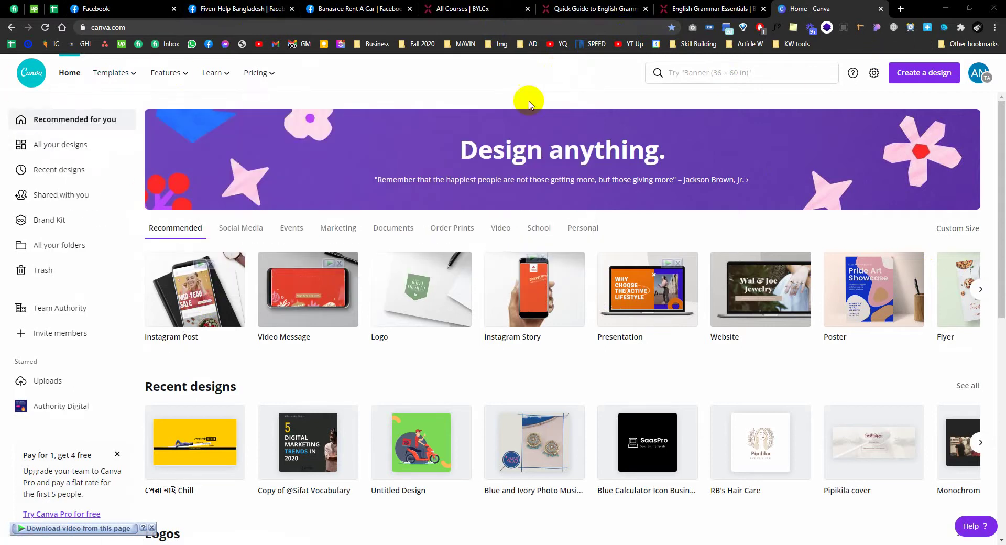
Step: Search the design types for "facebook" and create a new blank Facebook Post design
click(930, 73)
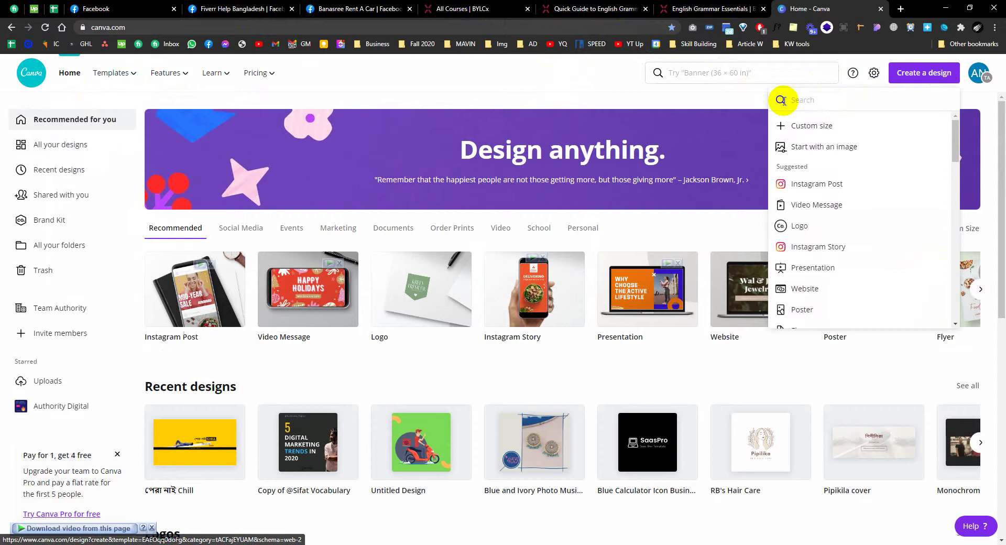
text(face)
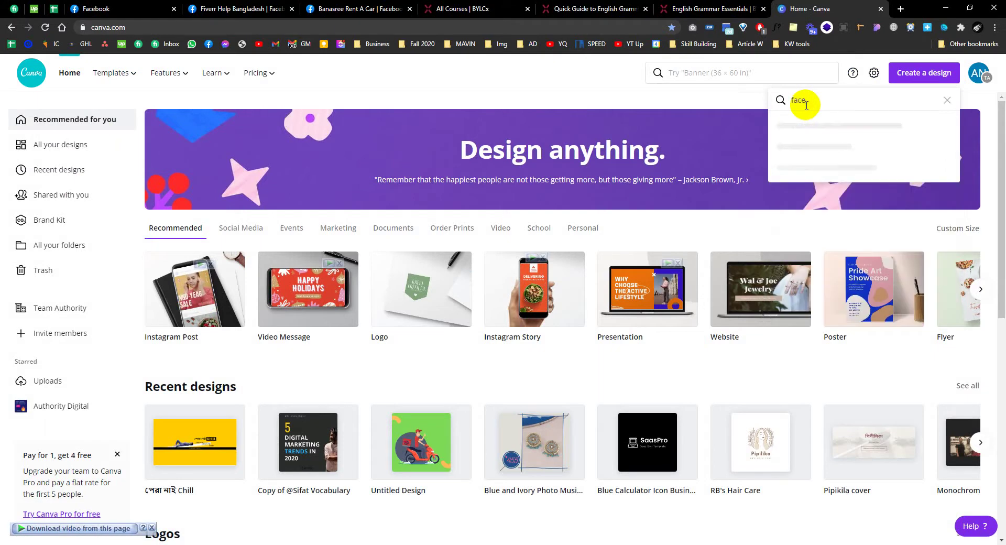
text(book)
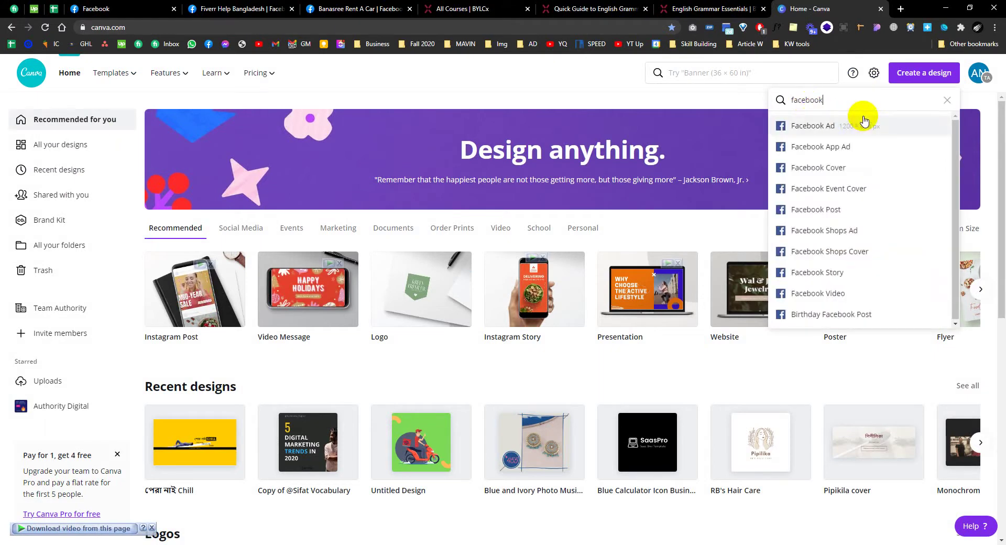
click(854, 210)
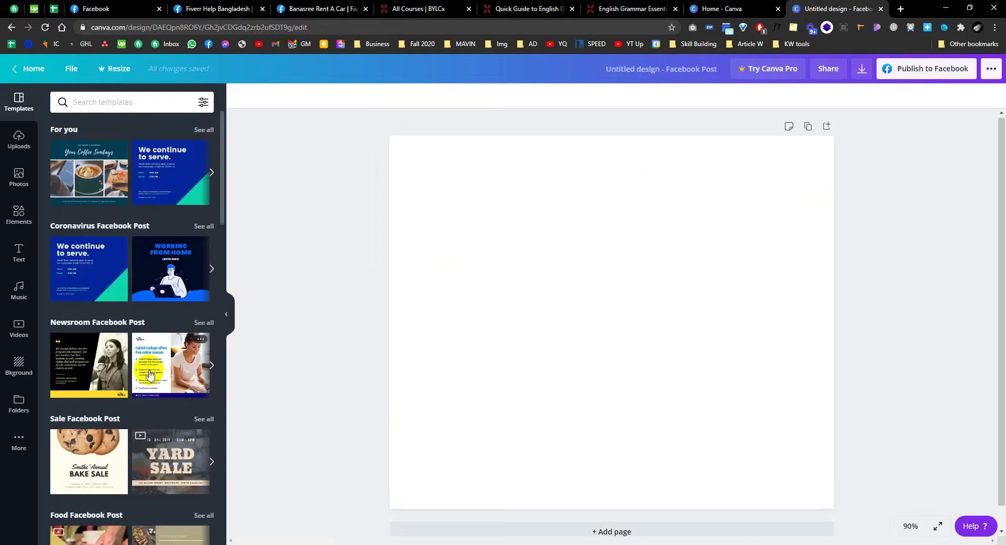
Step: Apply the World's Best Dad template to the blank post and replace it with the black-and-white Happy Father's Day template
scroll(149, 374, down, 5)
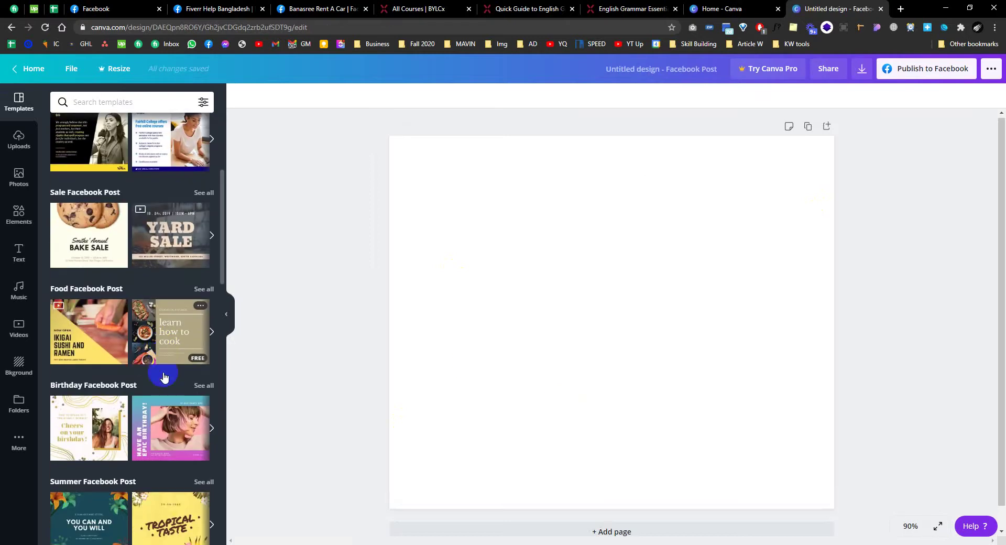
scroll(164, 376, down, 12)
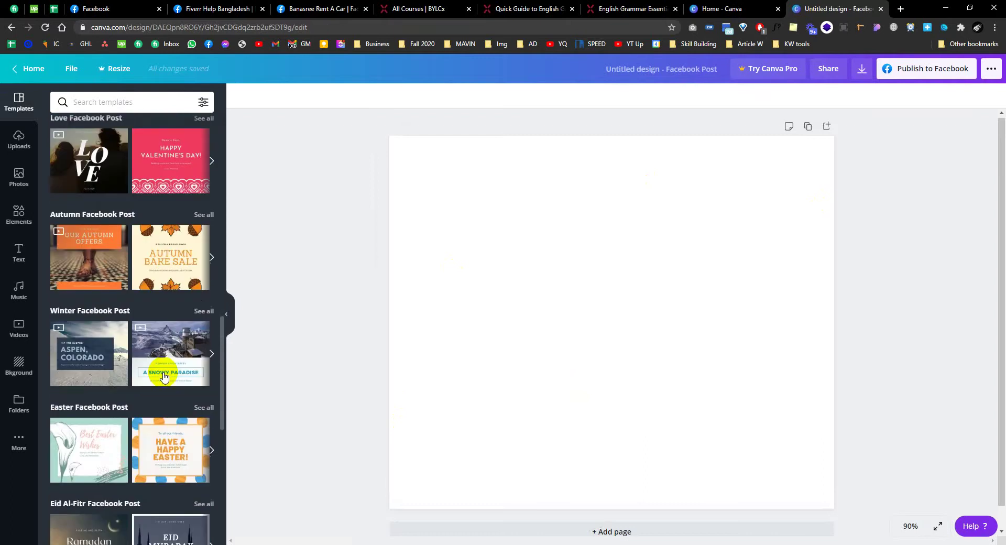
scroll(164, 376, down, 14)
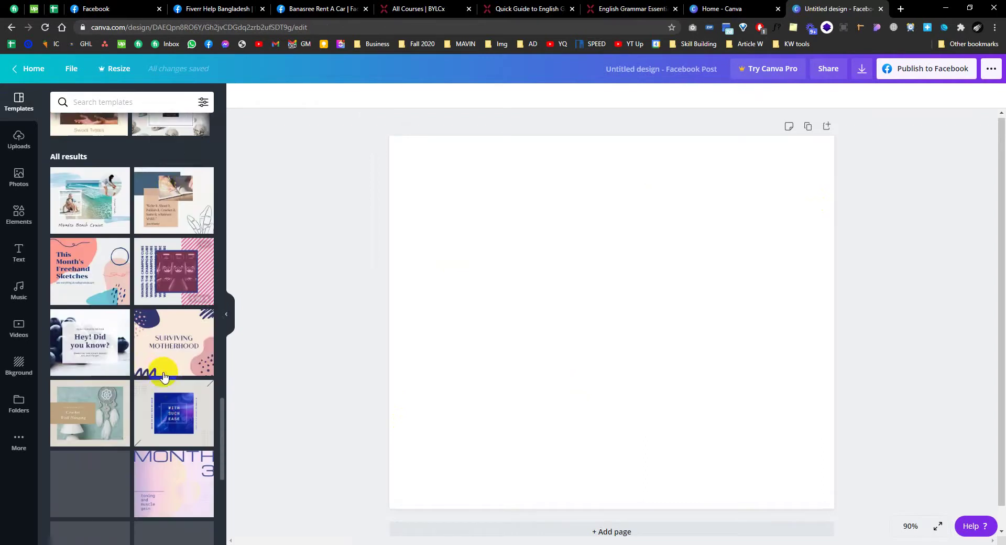
scroll(164, 377, down, 5)
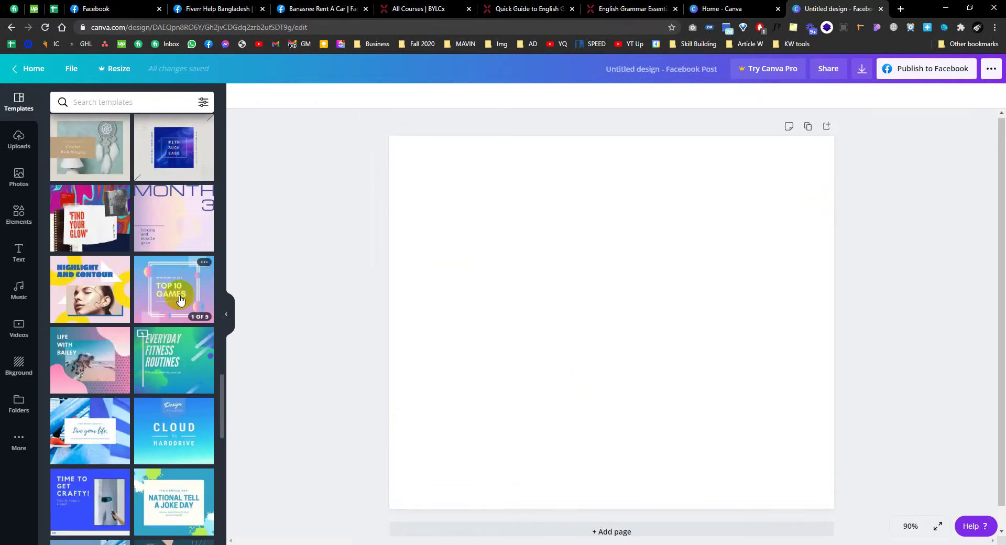
scroll(157, 404, down, 12)
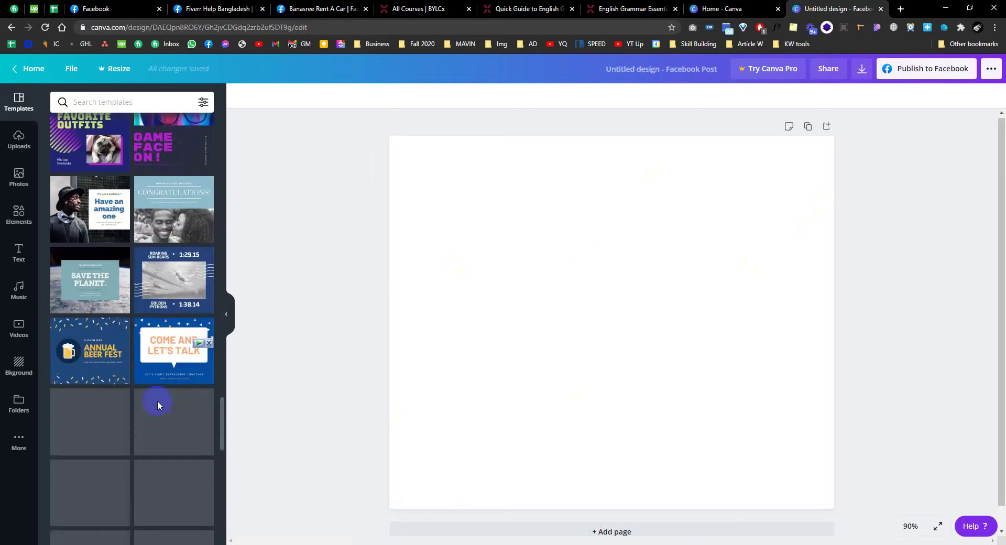
scroll(157, 405, down, 1)
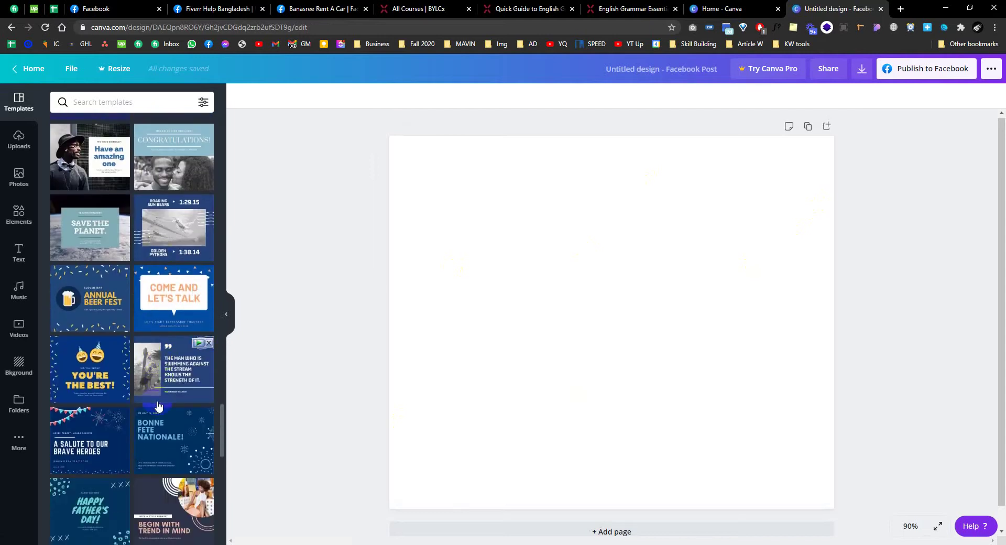
scroll(157, 405, down, 8)
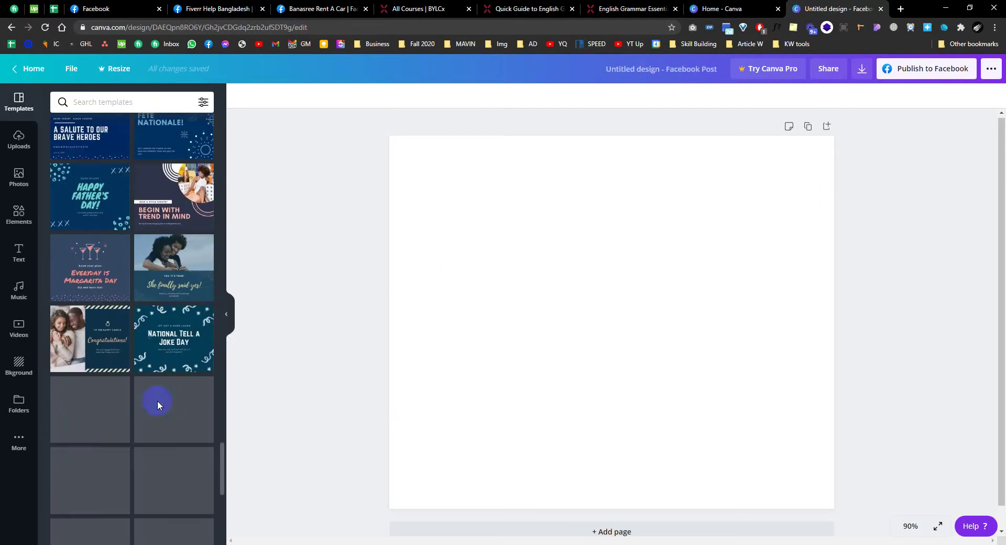
scroll(167, 341, down, 7)
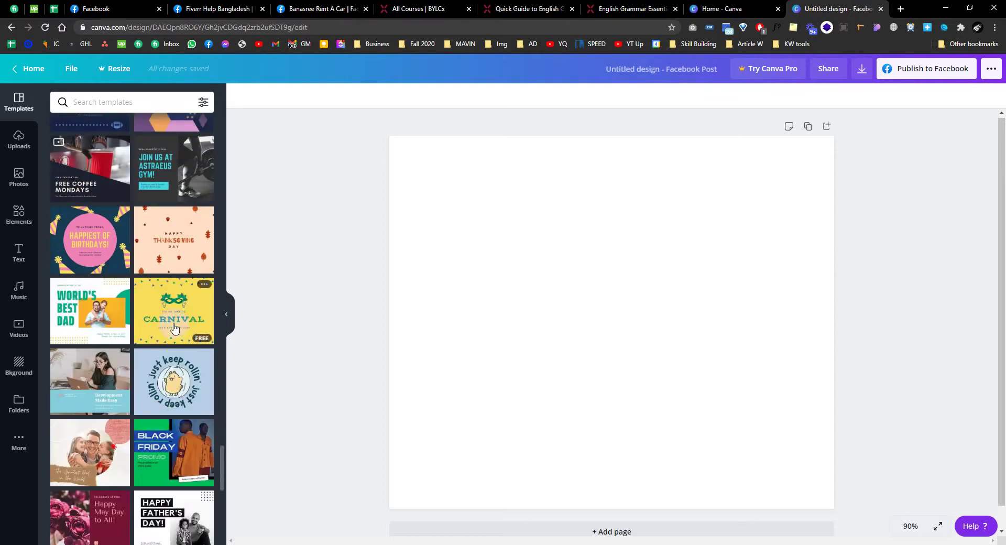
click(66, 315)
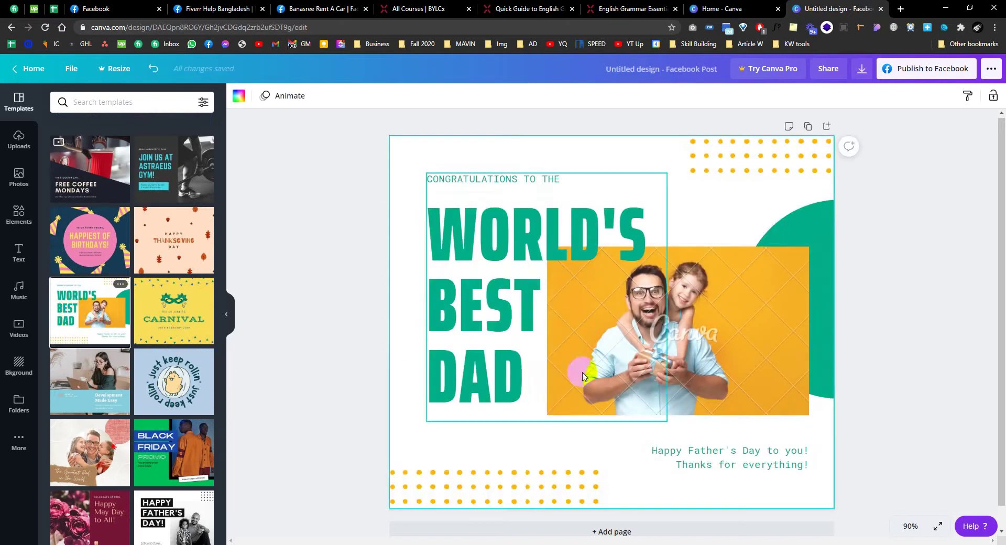
click(178, 509)
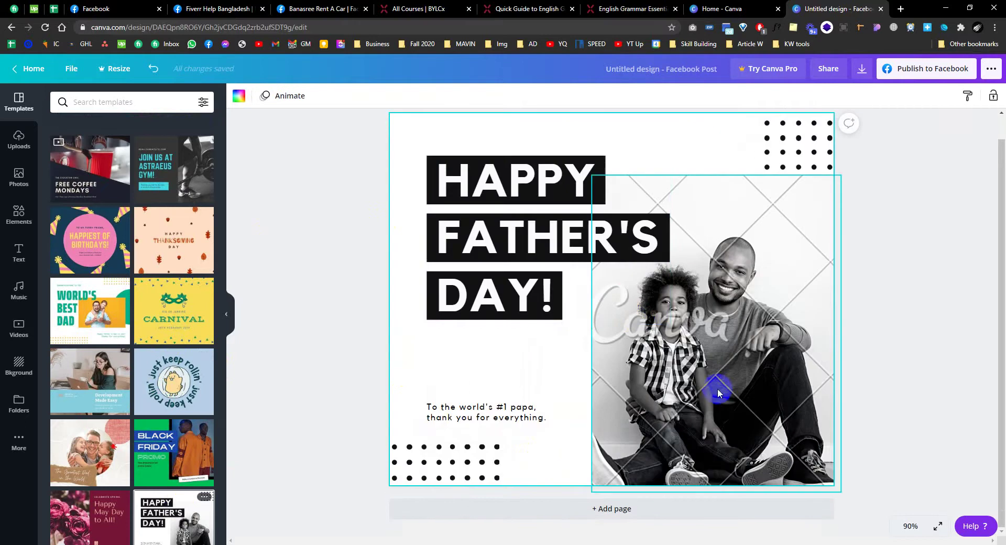
Step: Delete the black-and-white photo of the father and child from the design
click(735, 338)
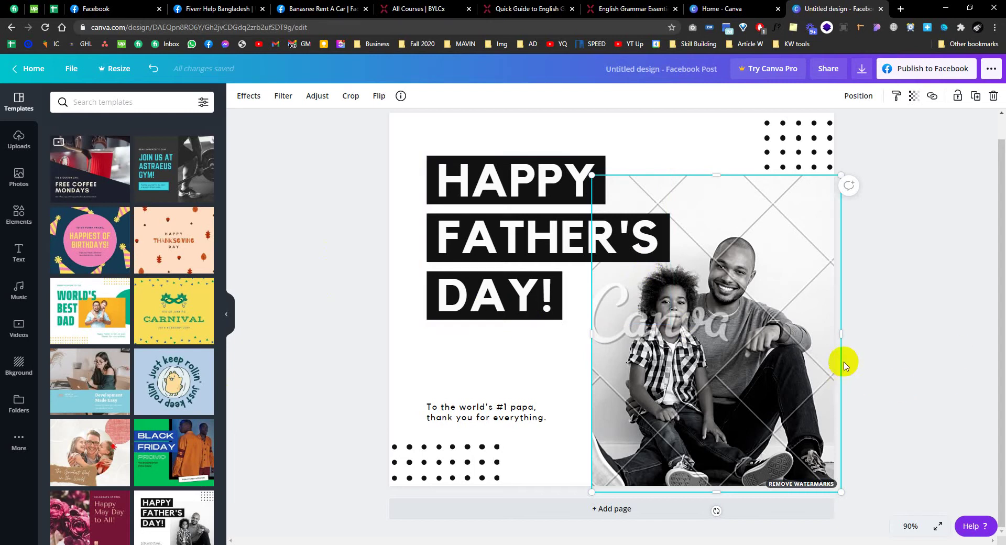
key(Delete)
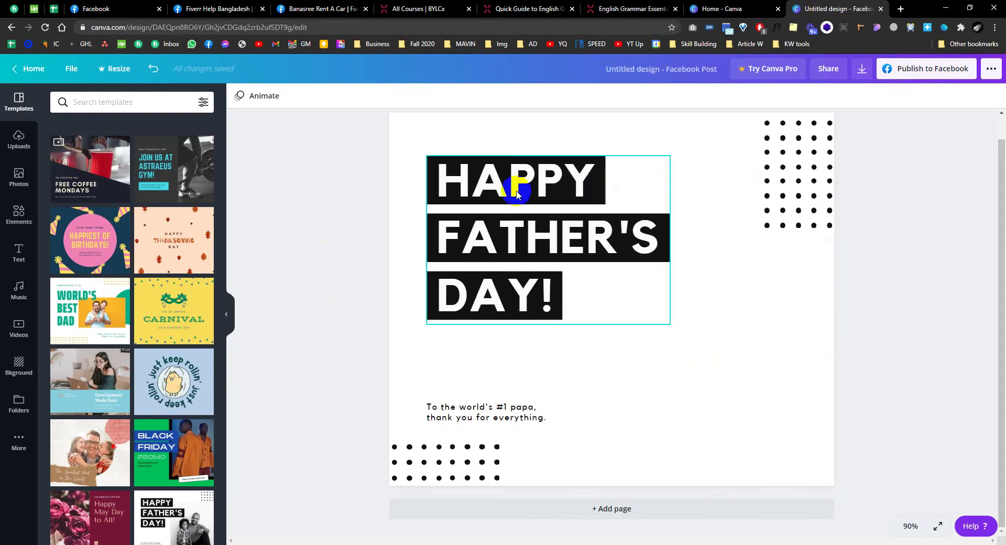
Step: Replace the first heading line "HAPPY" with the Bengali word "ইংলিশ"
click(504, 182)
drag(438, 188, 589, 183)
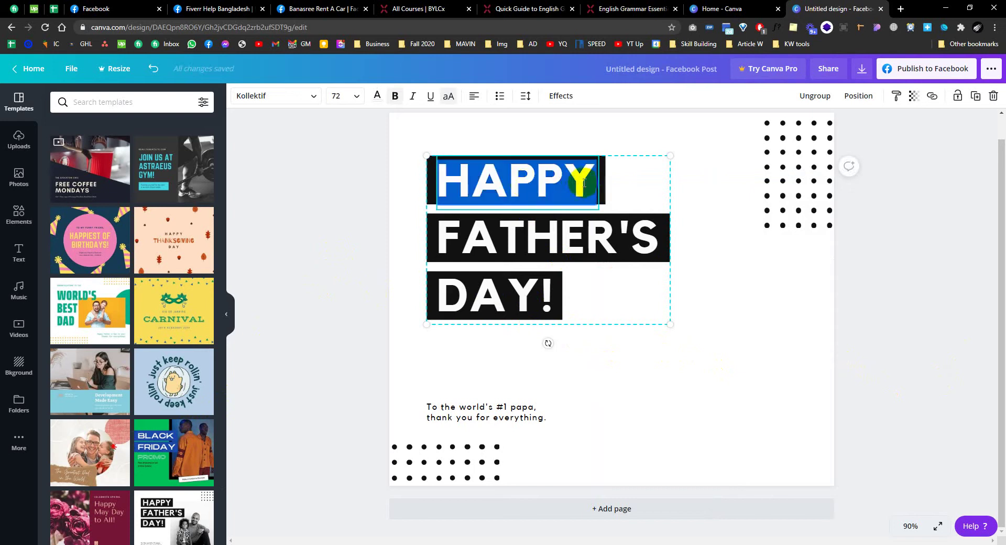
click(394, 108)
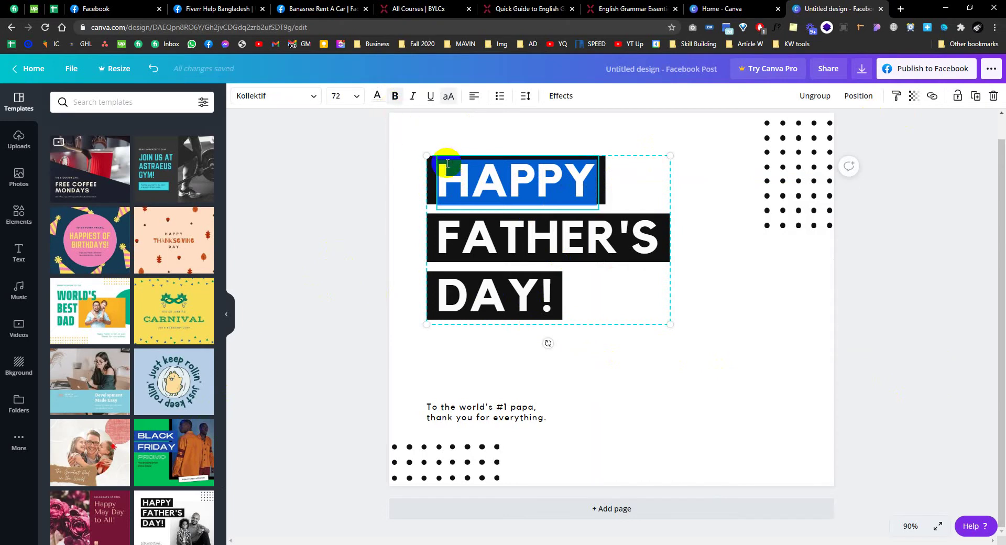
text(IN)
key(BackSpace)
text(in)
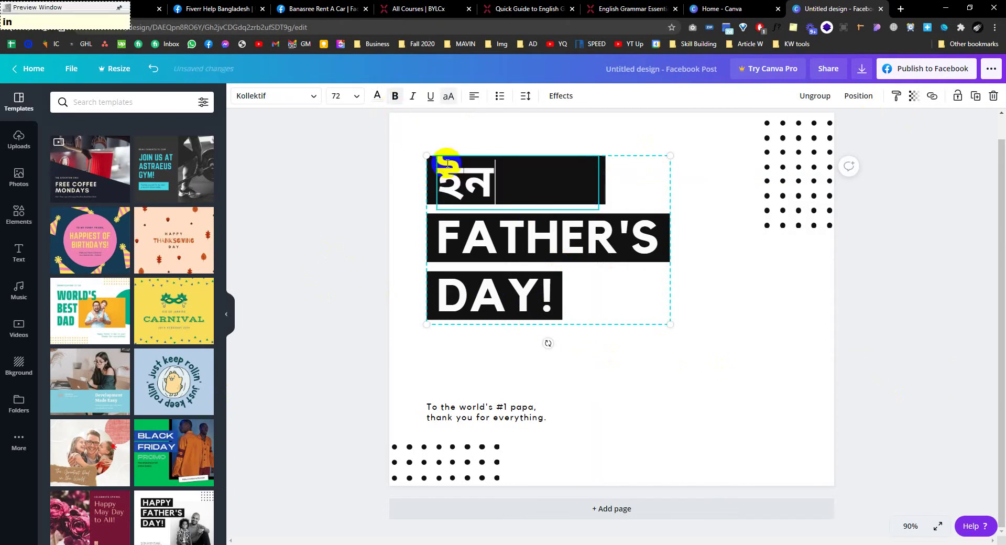
text(glish)
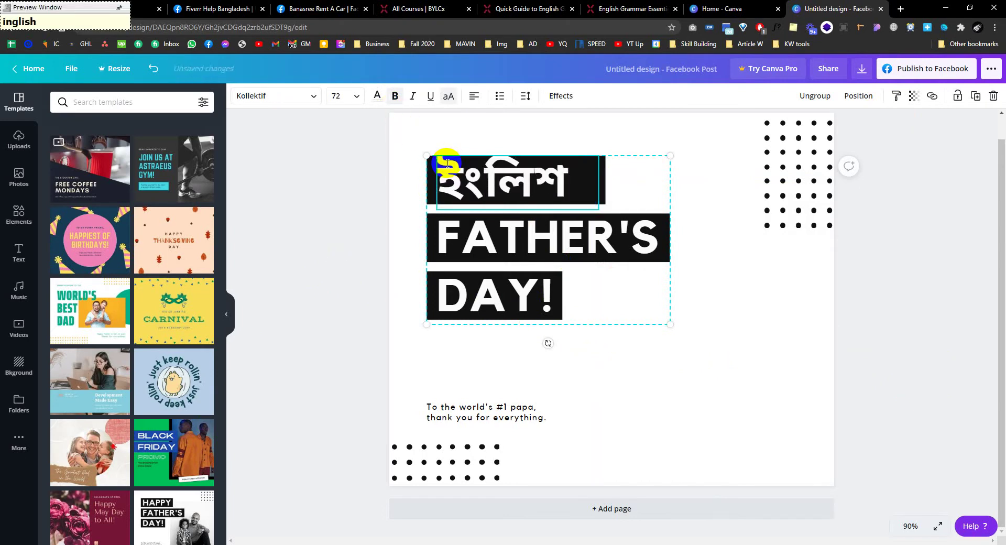
Step: Replace the second heading line "FATHER'S" with the Bengali word "পারি"
click(480, 225)
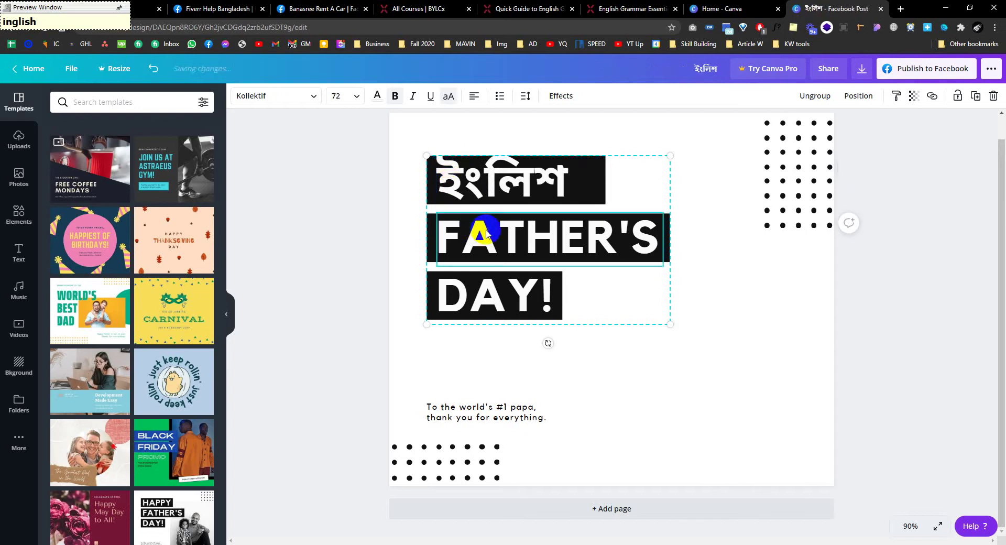
click(481, 225)
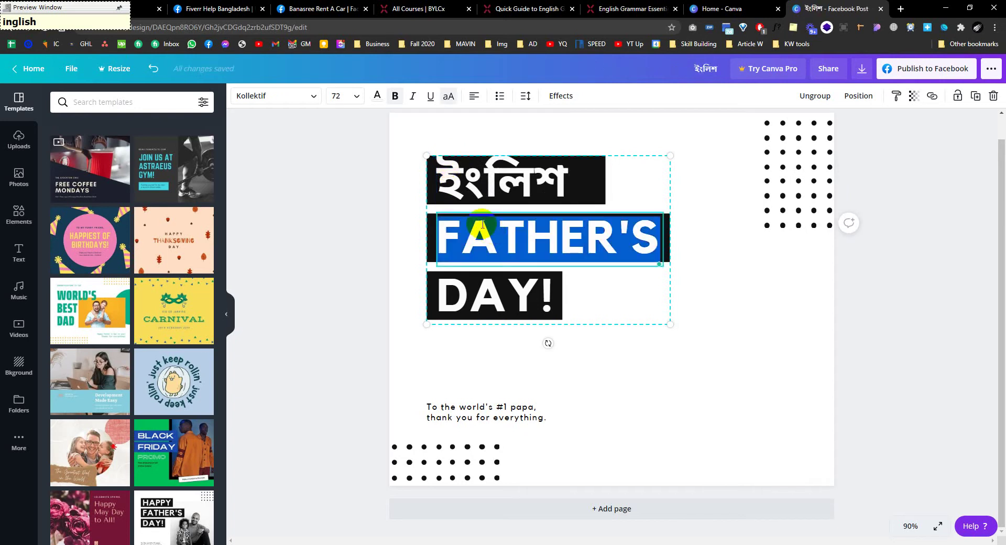
text(pari)
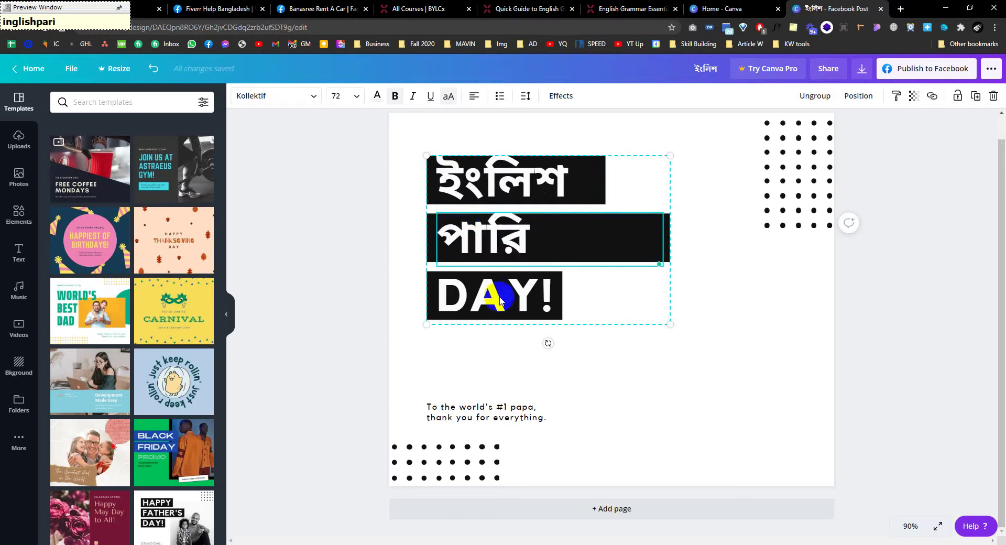
Step: Change the third heading line "DAY!" to the Bengali text "নাহ!"
click(530, 297)
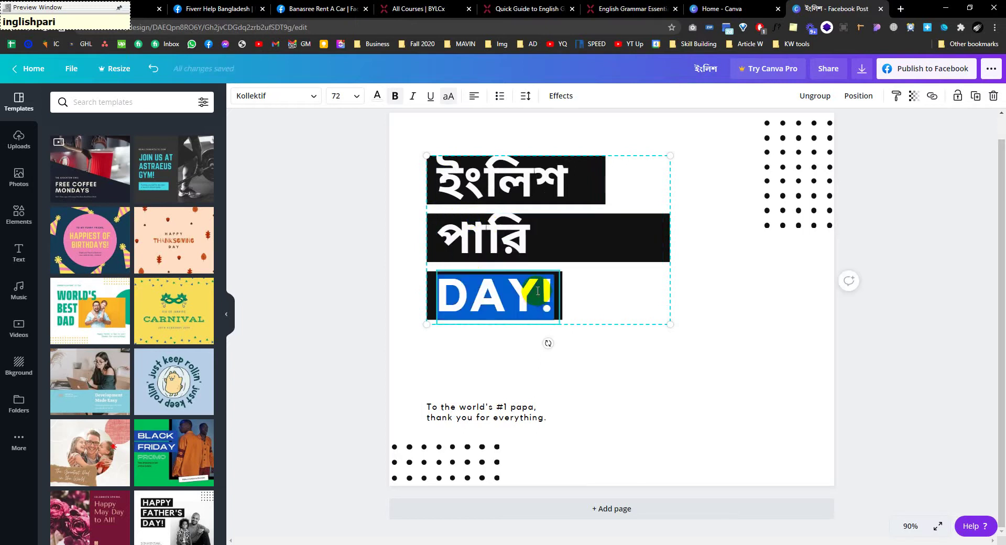
double_click(432, 299)
text(nah)
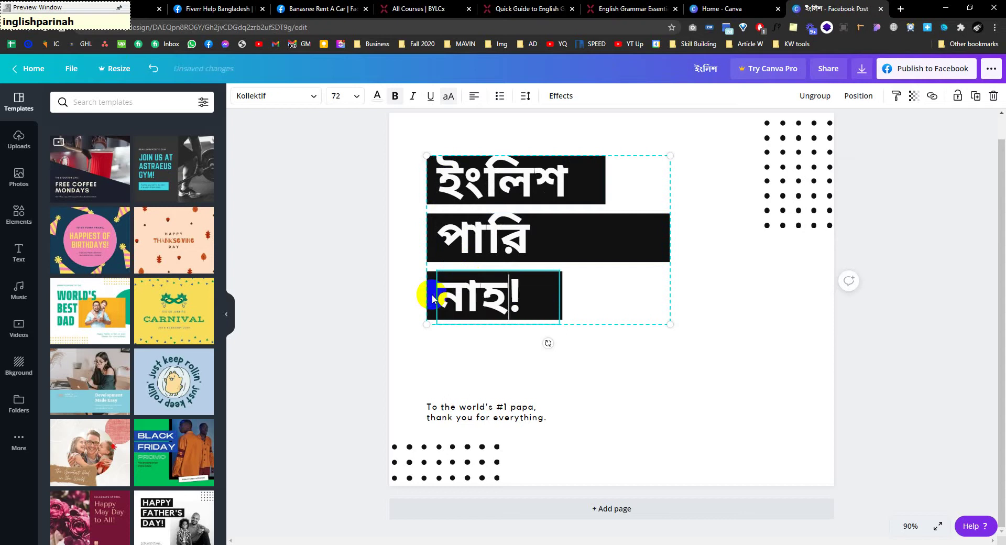
key(End)
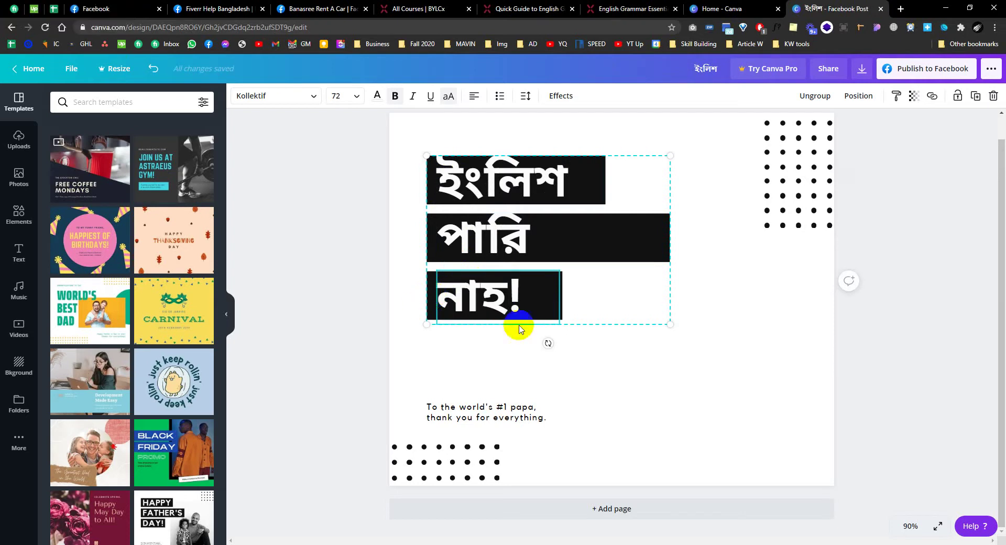
click(723, 312)
Step: Ungroup the three heading lines and their black background bars
click(624, 242)
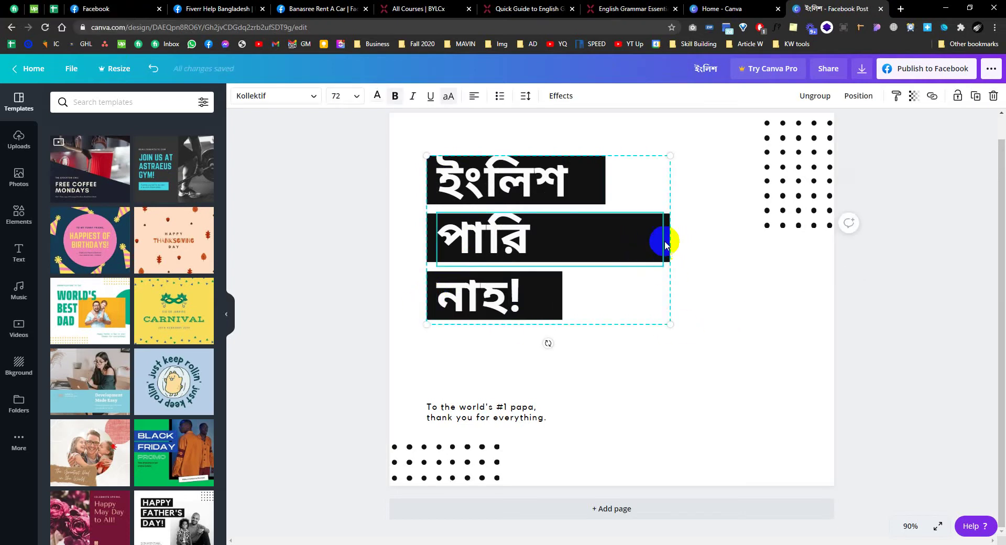
click(808, 98)
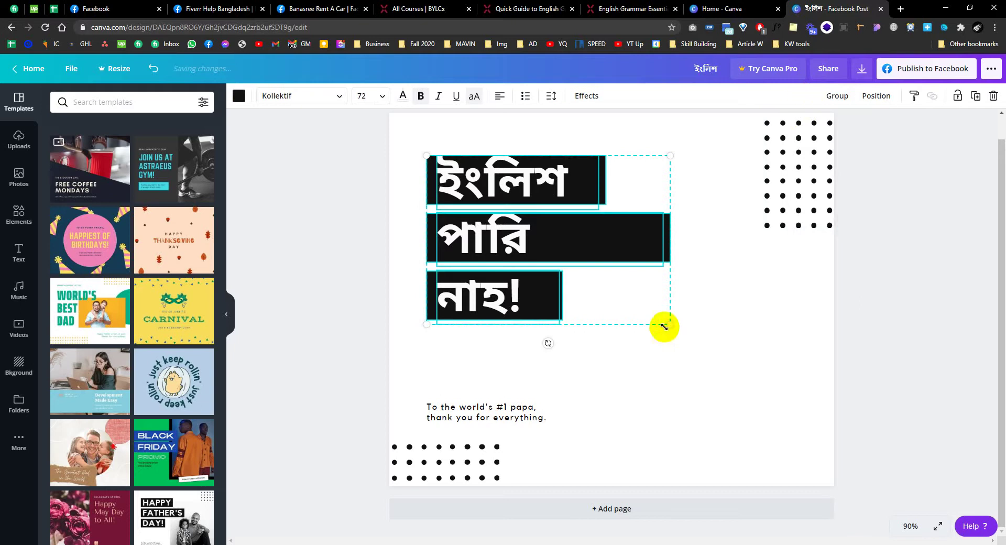
click(699, 325)
Step: Narrow the text box of the second heading line to fit "পারি" and slightly shorten the black bar behind it
click(653, 236)
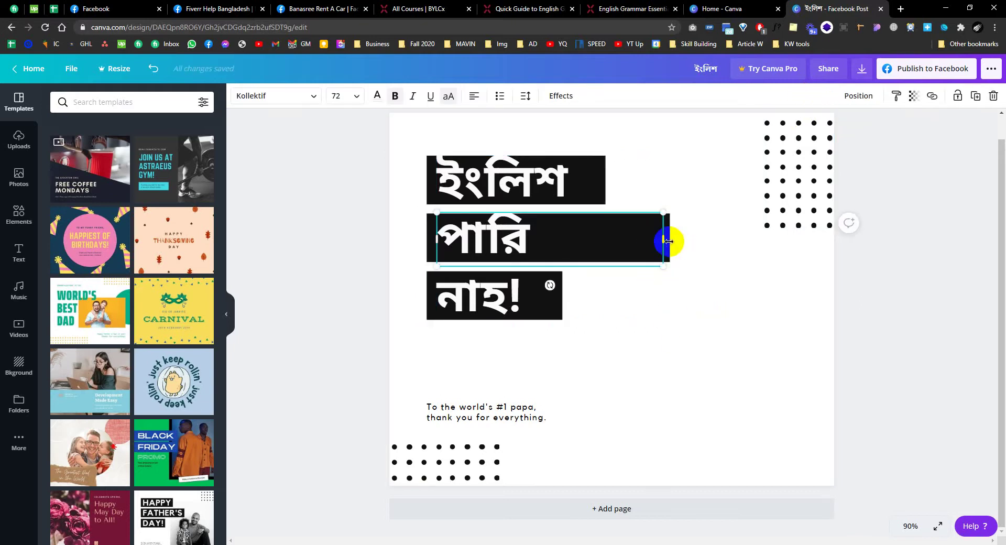
drag(668, 241, 541, 243)
click(647, 243)
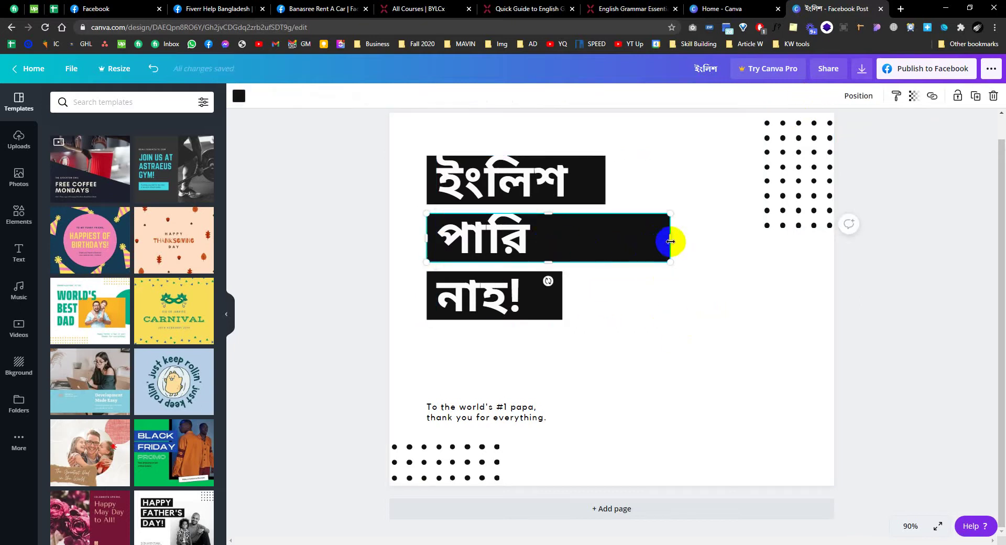
drag(670, 241, 648, 247)
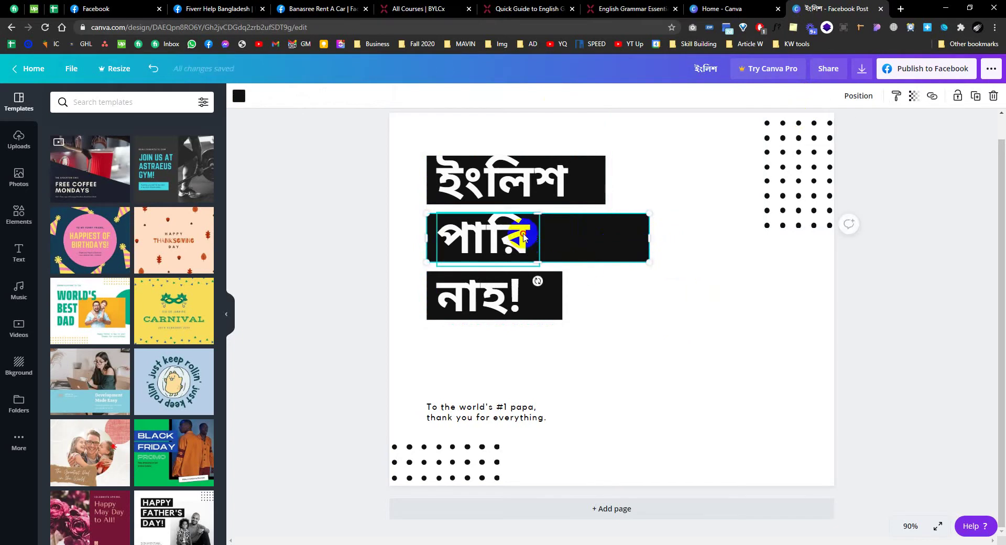
Step: Widen the second heading line's text box to about 420 and extend its text to "পারি নাহ!"
click(518, 230)
click(538, 236)
drag(540, 237, 636, 240)
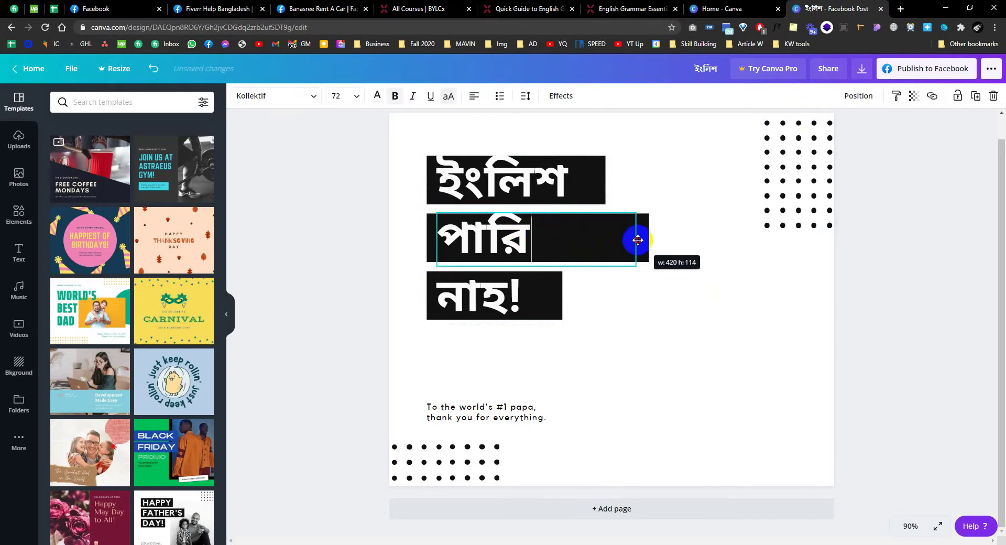
text(nah)
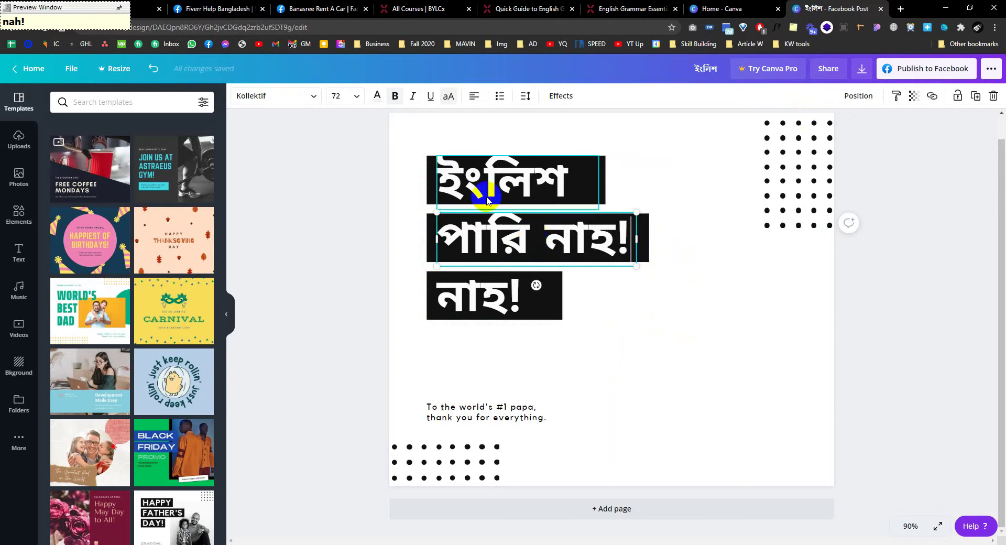
Step: Replace the third heading line "নাহ!" with the Bengali text "কিত্তাম?"
click(462, 302)
double_click(462, 301)
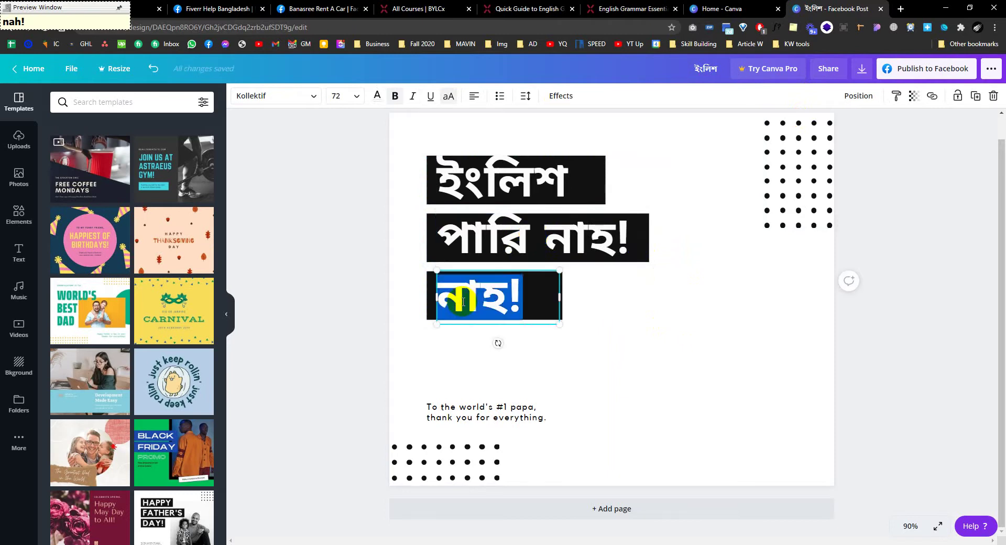
text(kittam?)
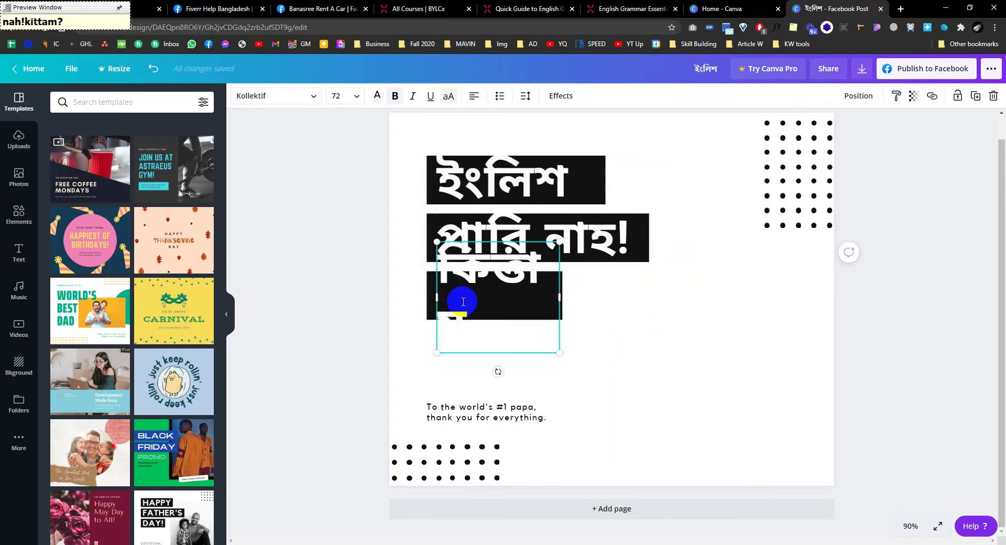
Step: Widen the third heading line's text box so "কিত্তাম" fits on one line, and delete the question mark after it
drag(560, 297, 602, 297)
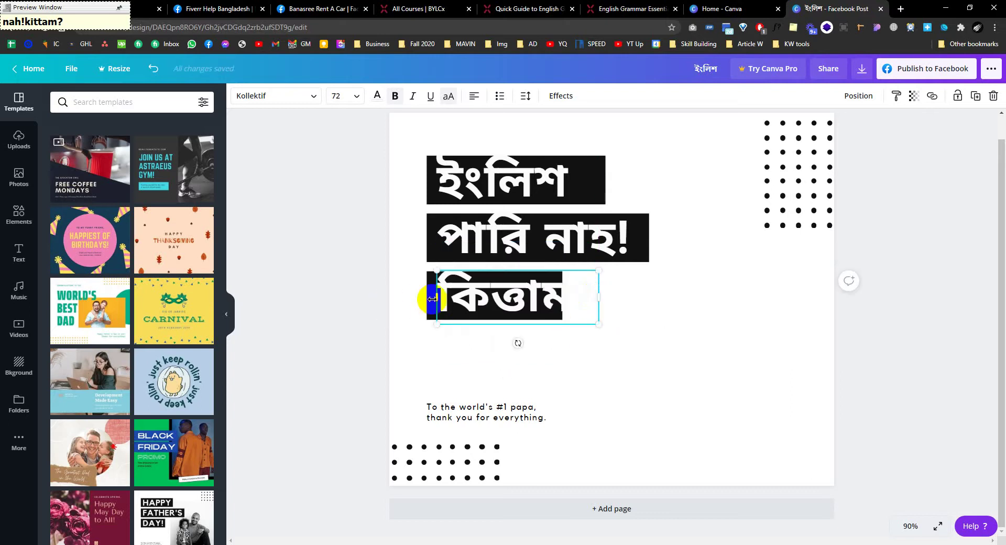
click(683, 335)
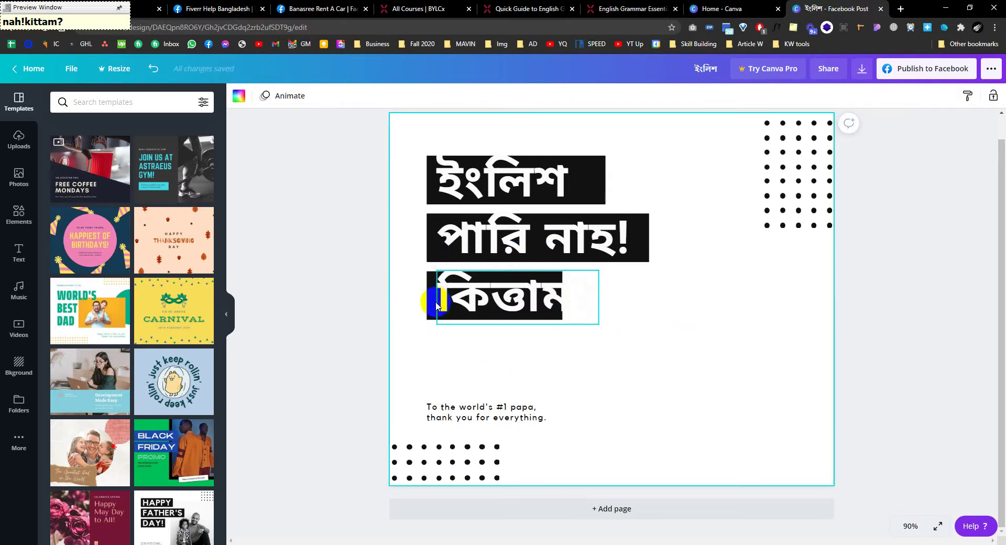
click(432, 300)
drag(563, 295, 589, 295)
click(580, 299)
key(BackSpace)
Step: Set the third line's black bar to about 330 wide and shorten the first line's bar to the same right edge
click(604, 297)
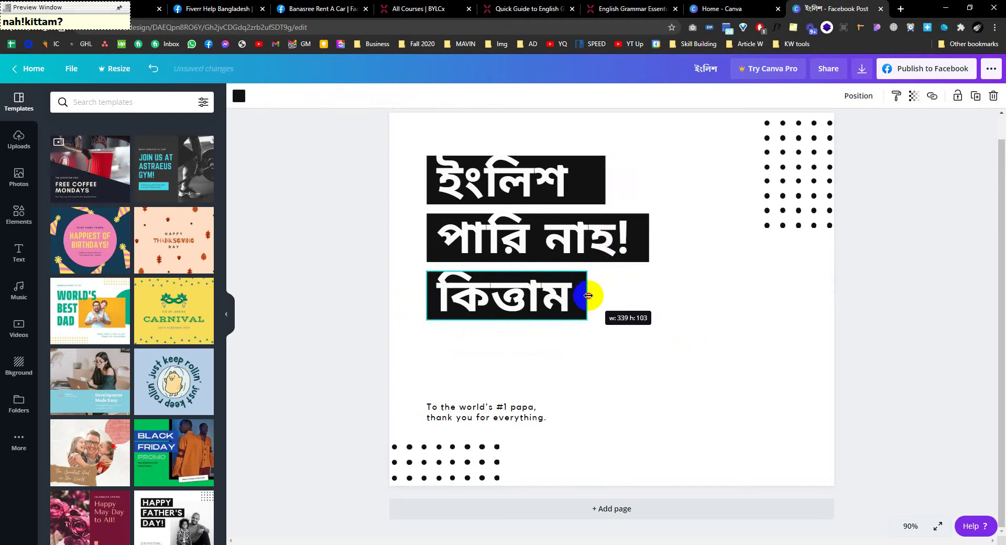
drag(586, 295, 587, 295)
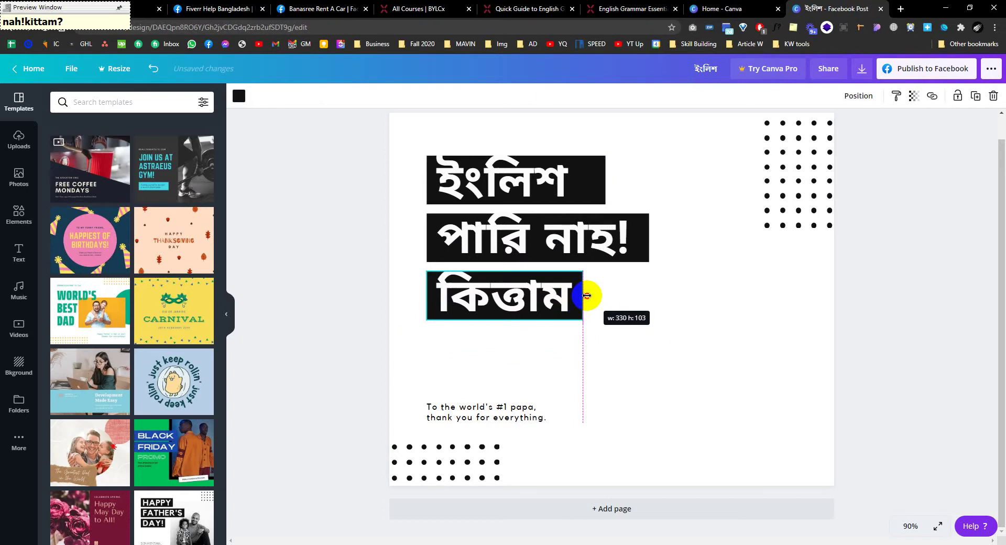
drag(587, 295, 587, 295)
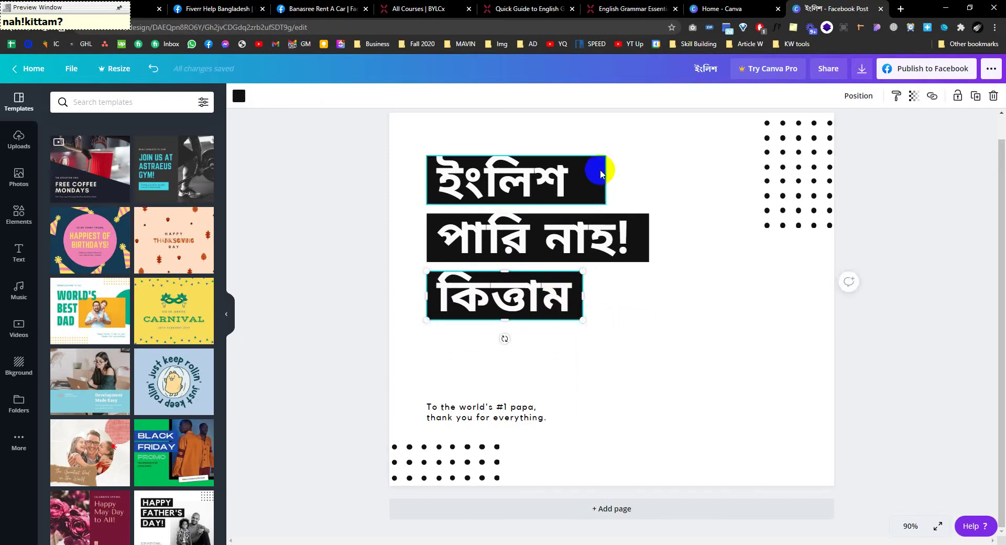
click(603, 173)
drag(605, 178, 584, 180)
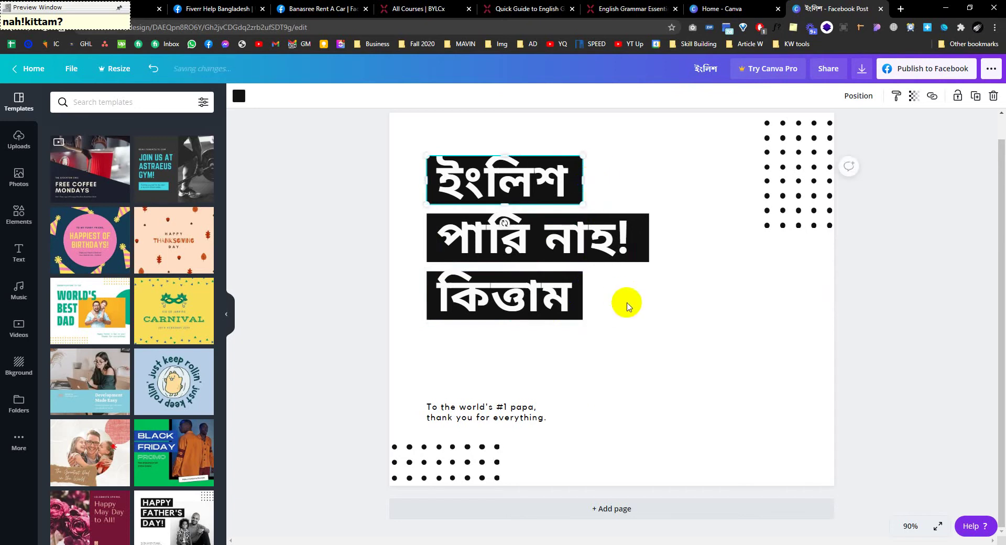
Step: Nudge the text of all three heading lines slightly down so each sits centred in its black bar
click(546, 296)
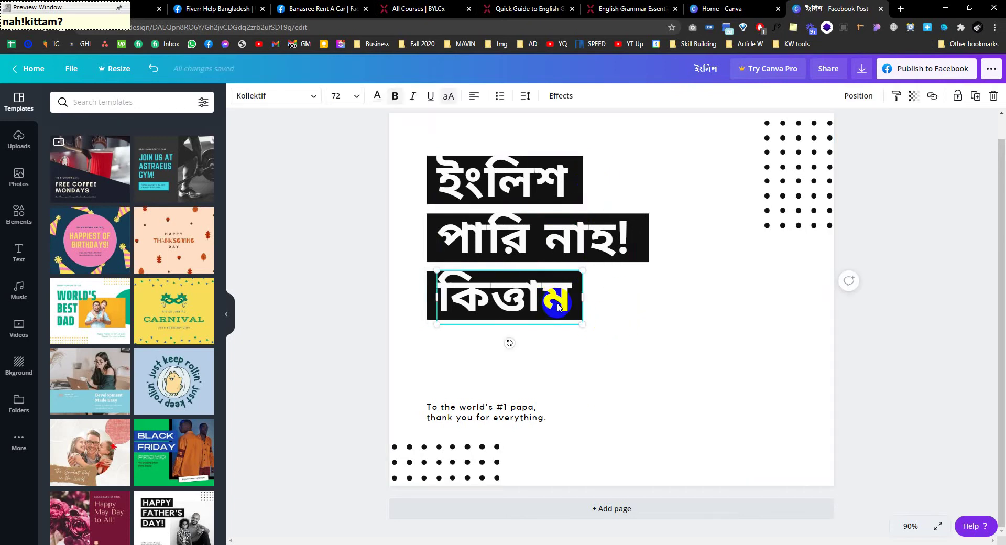
click(514, 294)
click(541, 314)
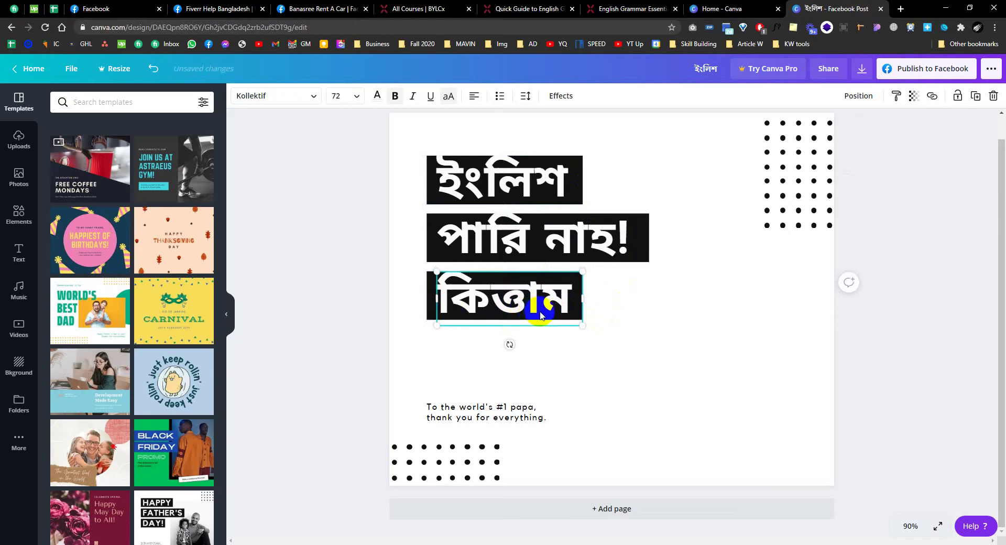
click(628, 309)
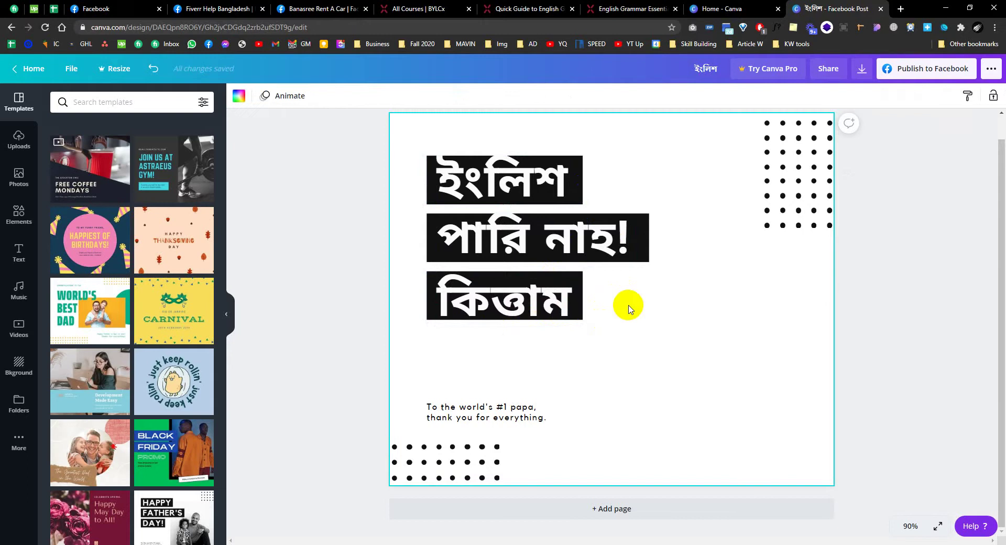
click(585, 189)
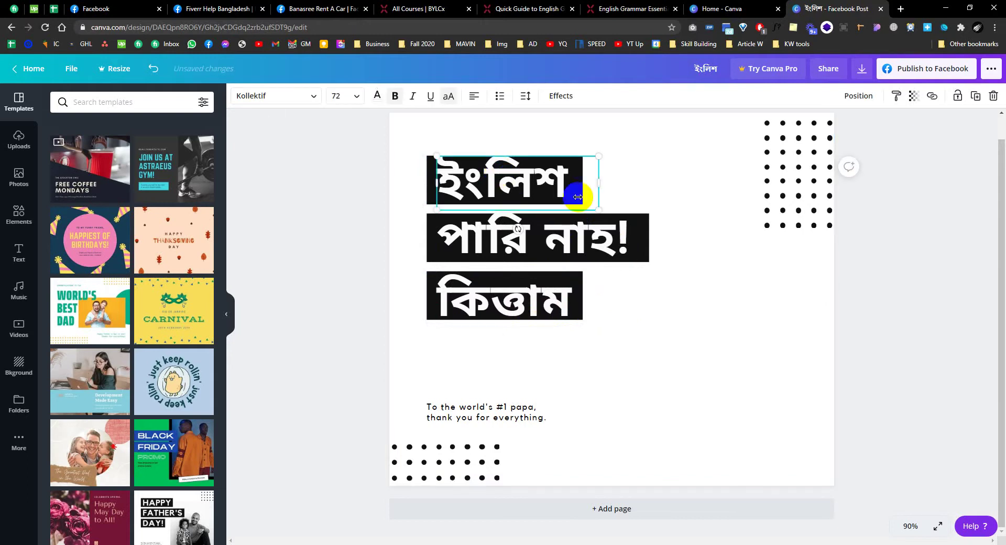
click(672, 210)
click(550, 243)
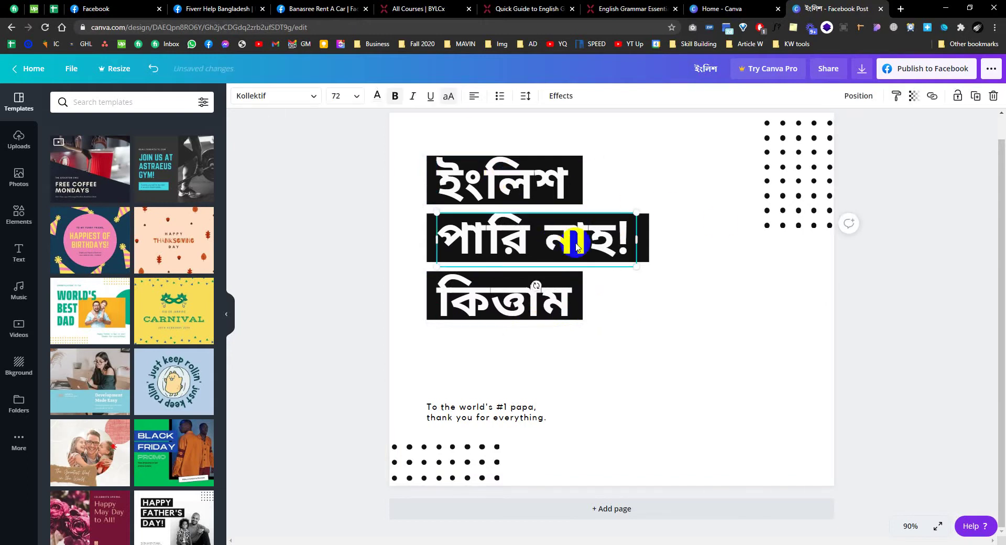
click(720, 223)
Step: Shorten the black bar behind the second heading line so it ends just after "নাহ!"
click(645, 239)
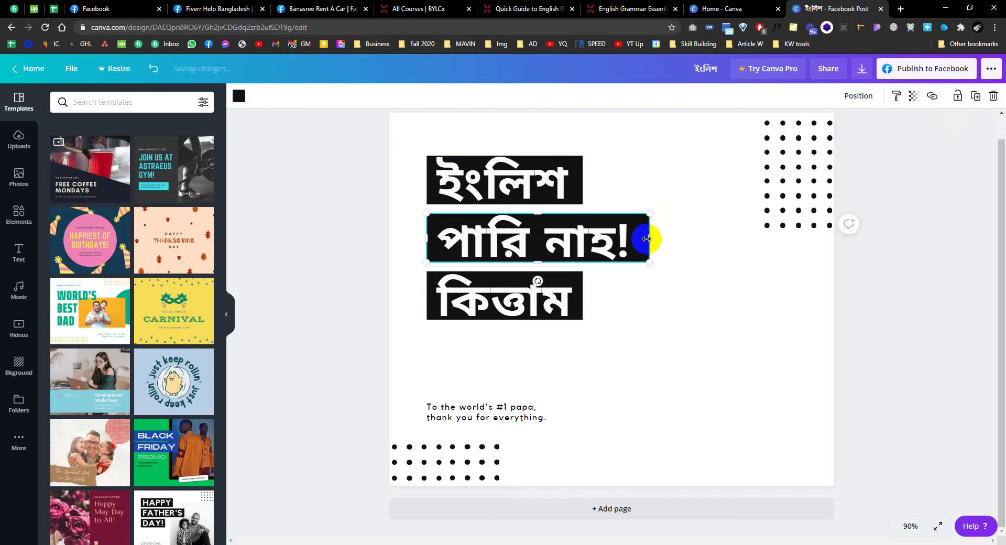
drag(645, 238, 637, 238)
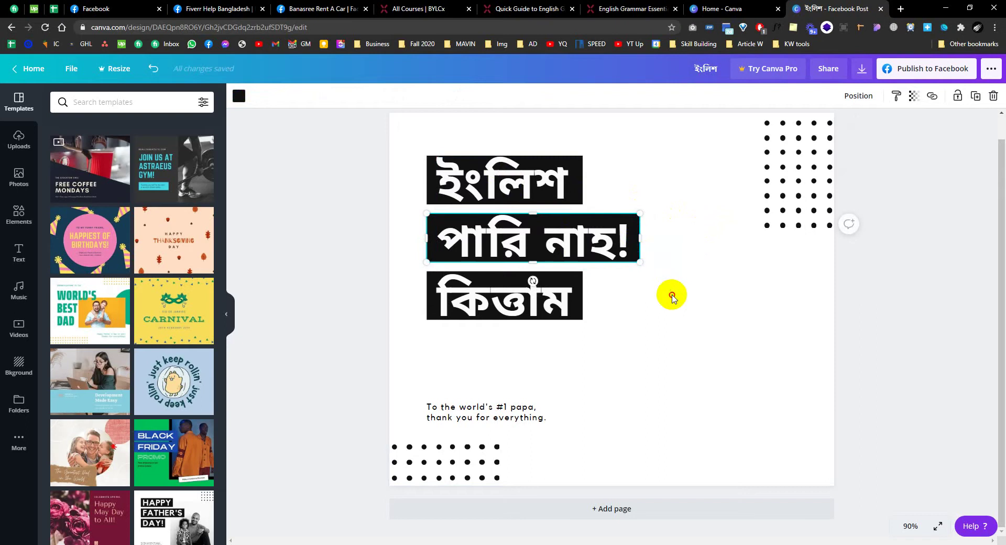
click(686, 289)
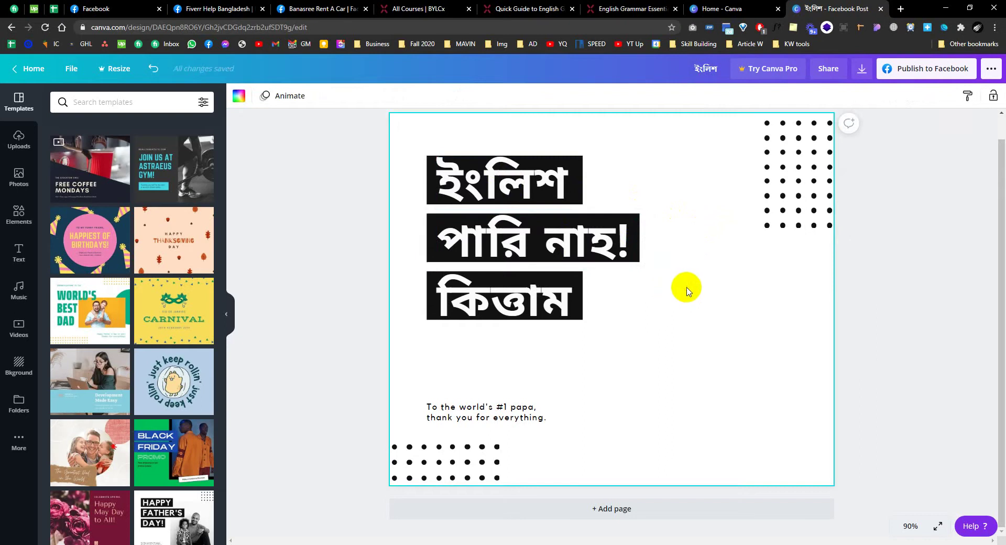
Step: Replace the small tagline with "By -" and the author's full name, and set the text in uppercase
click(488, 411)
click(489, 411)
text(By)
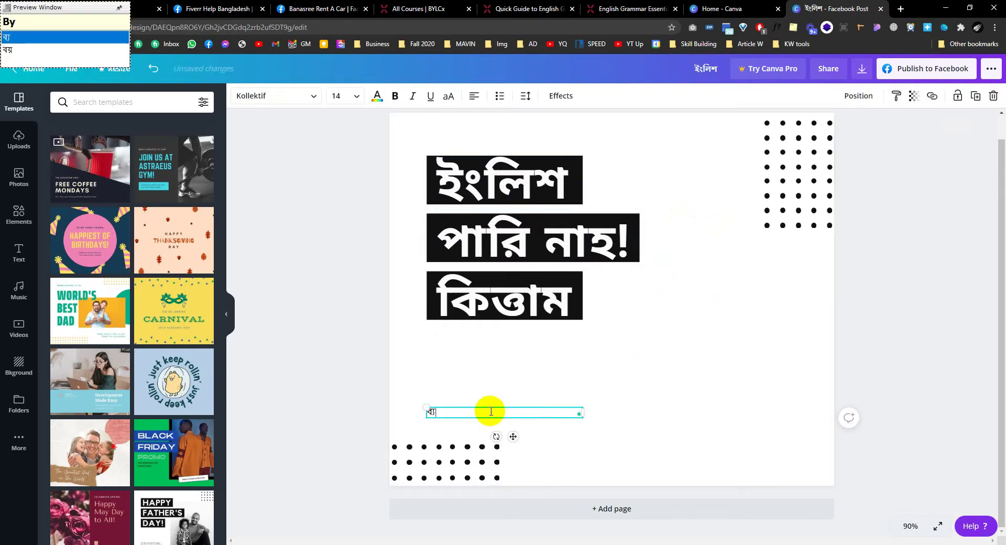
key(space)
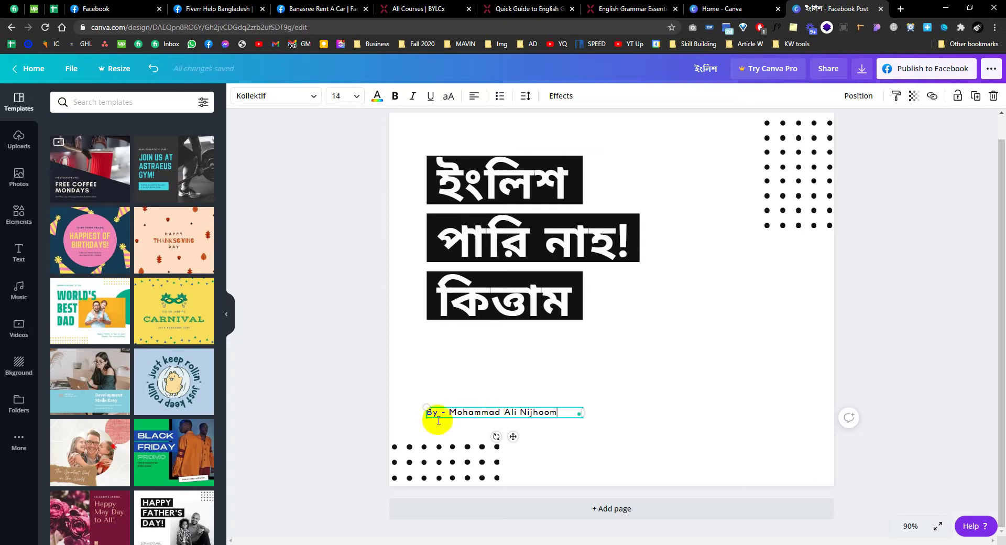
drag(449, 412, 558, 419)
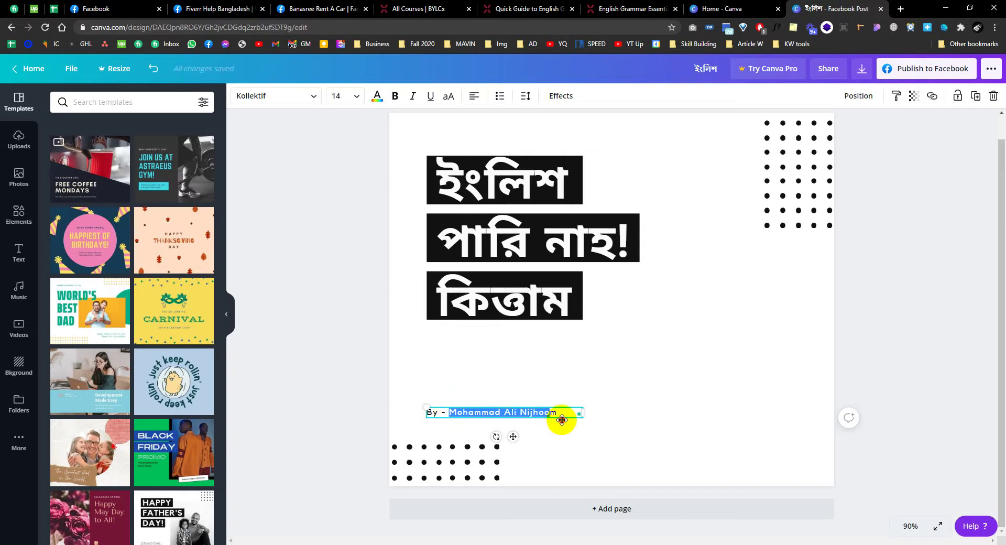
click(446, 97)
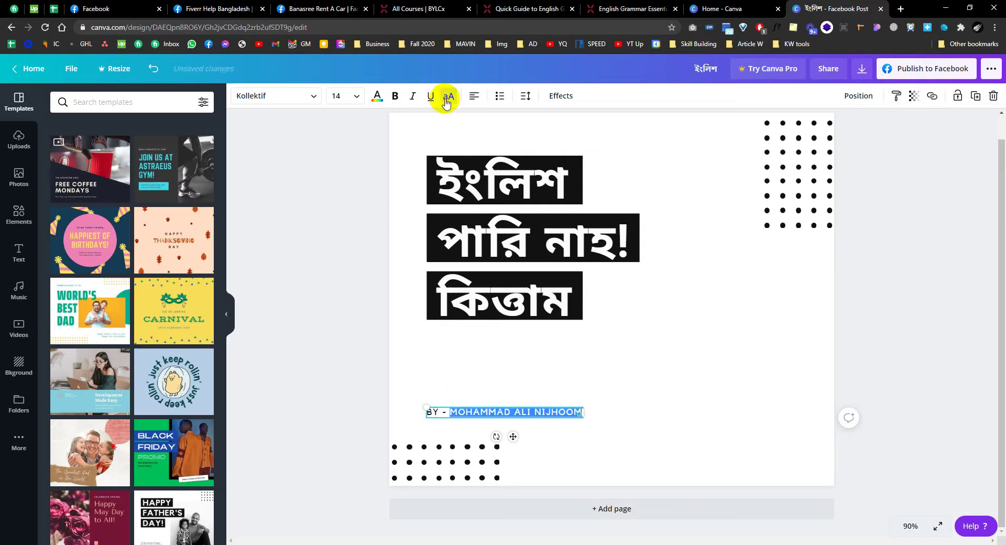
click(644, 442)
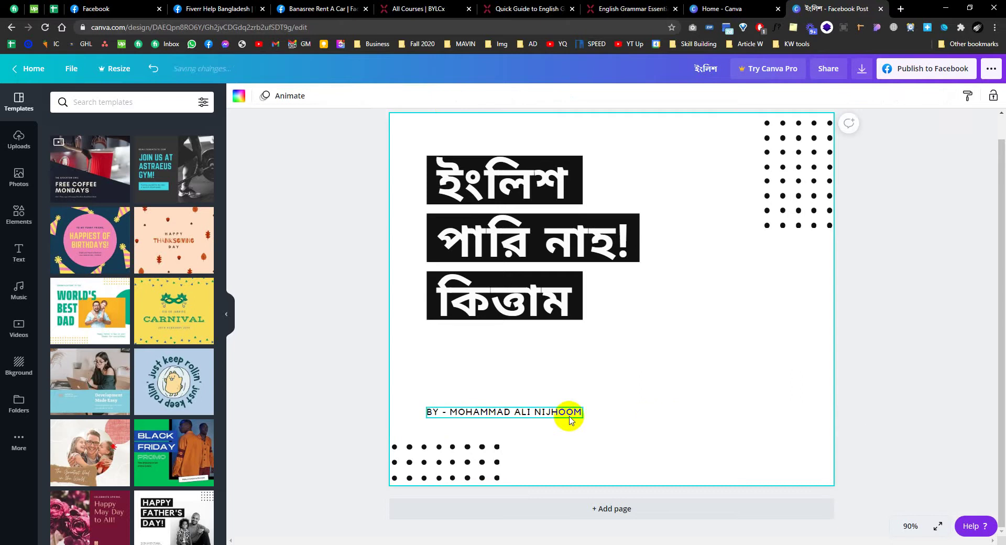
Step: Break the author's name onto a second line after "BY -" and move the byline up just below the third heading bar
click(449, 414)
key(Return)
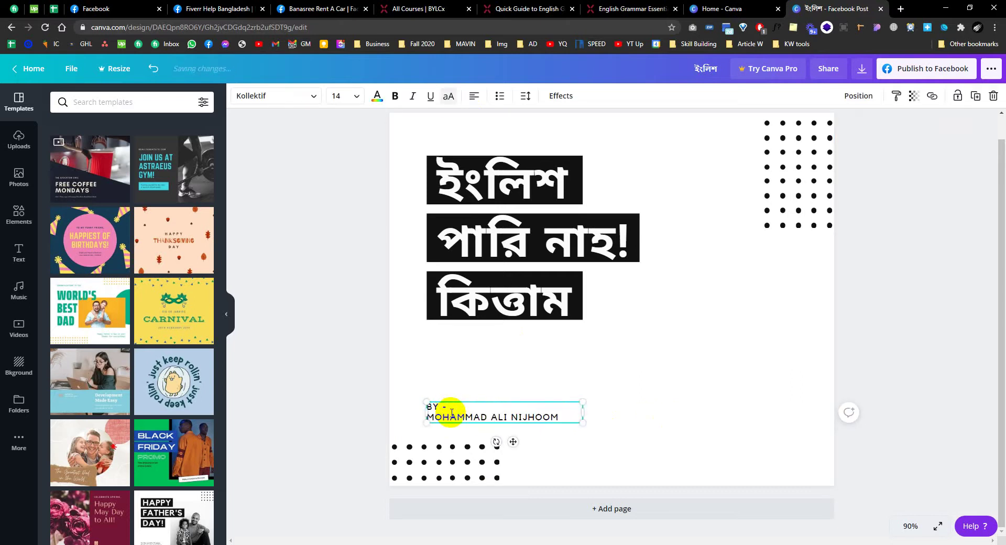
click(609, 415)
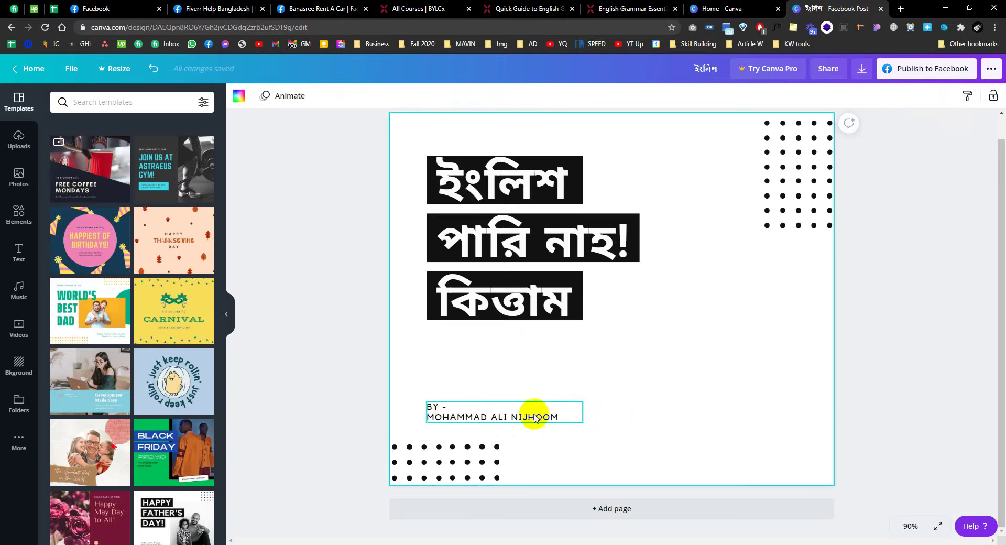
drag(534, 415, 533, 351)
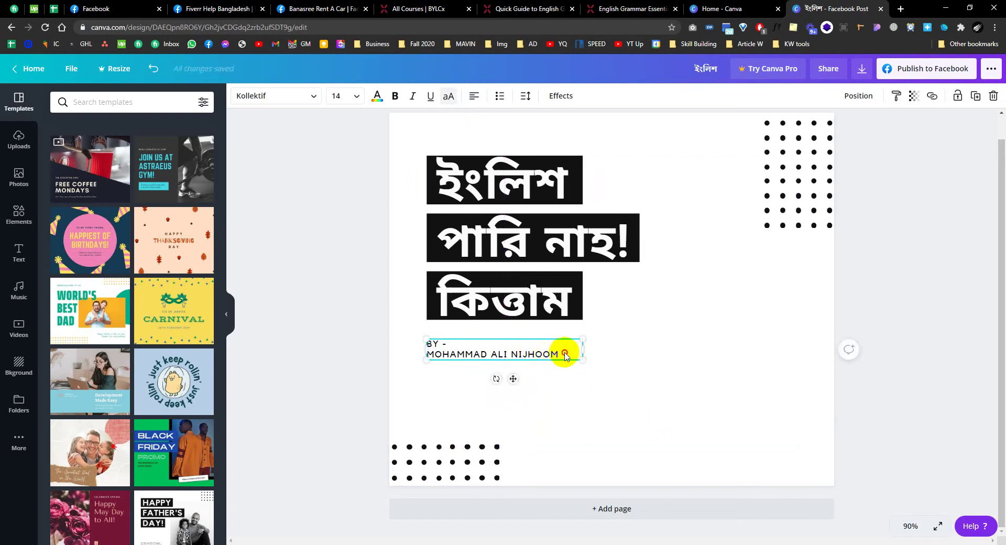
triple_click(565, 354)
click(565, 353)
key(Return)
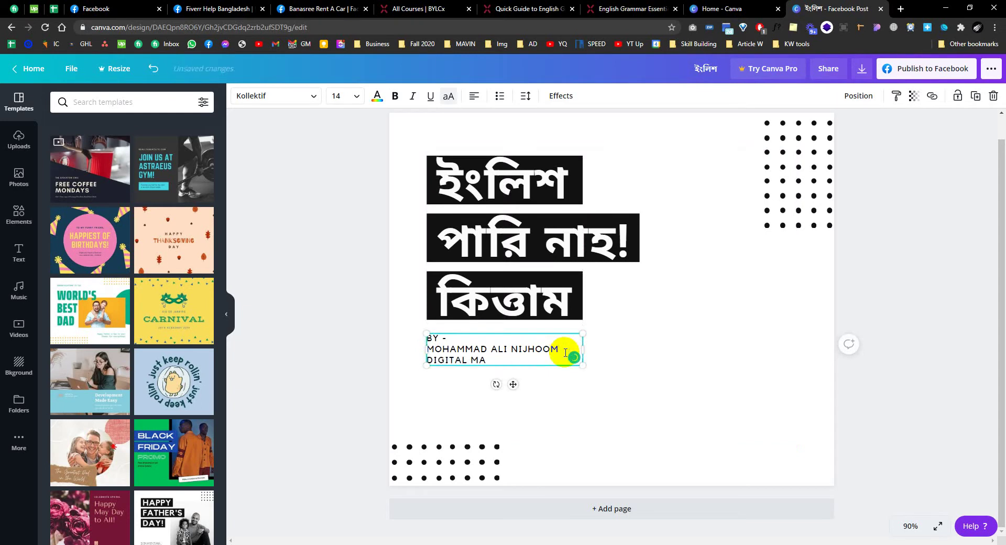
key(BackSpace)
key(BackSpace)
key(BackSpace)
key(BackSpace)
key(BackSpace)
key(BackSpace)
key(BackSpace)
key(BackSpace)
key(BackSpace)
key(BackSpace)
key(BackSpace)
key(BackSpace)
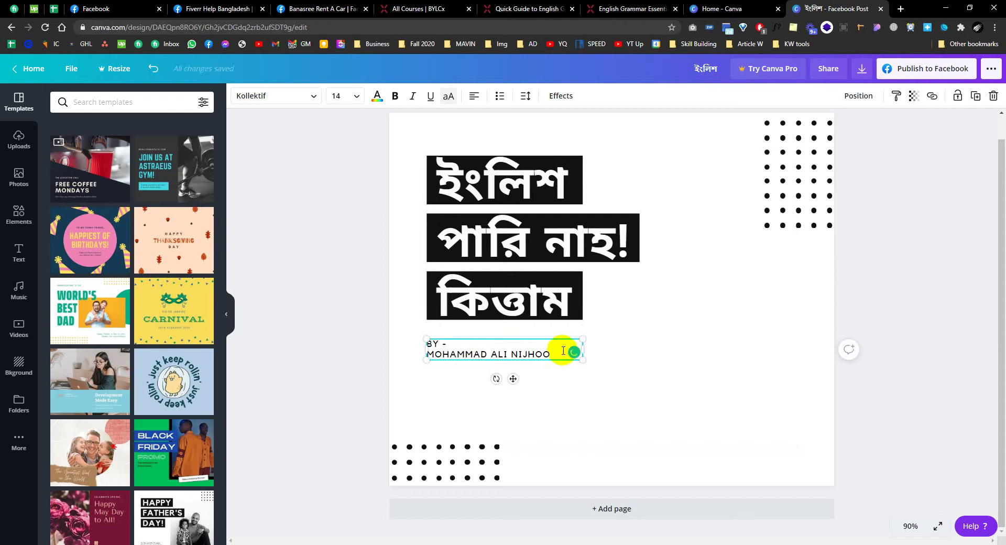
text(M)
click(675, 386)
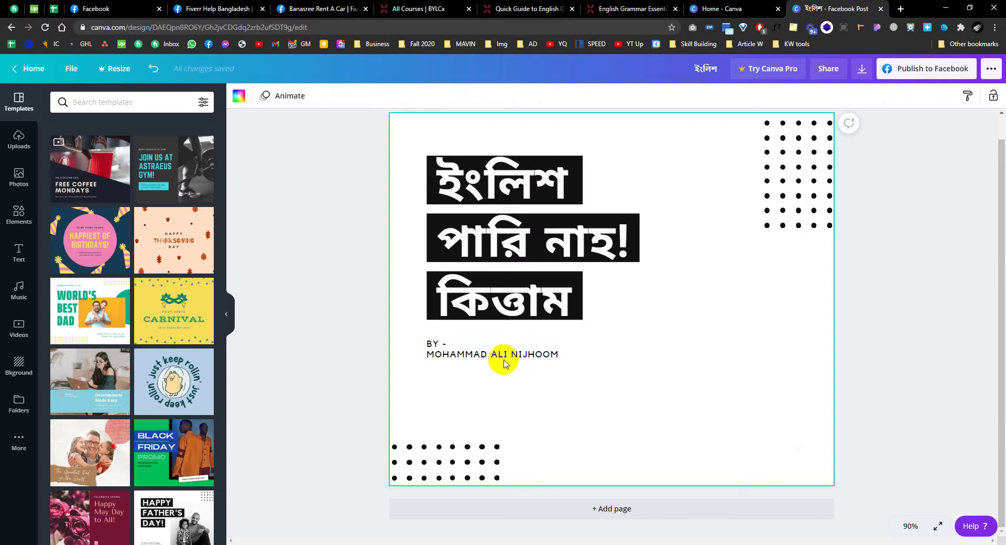
Step: Move the byline down, keeping it aligned with the heading bars, to sit above the lower dot pattern
drag(484, 350, 481, 402)
click(563, 308)
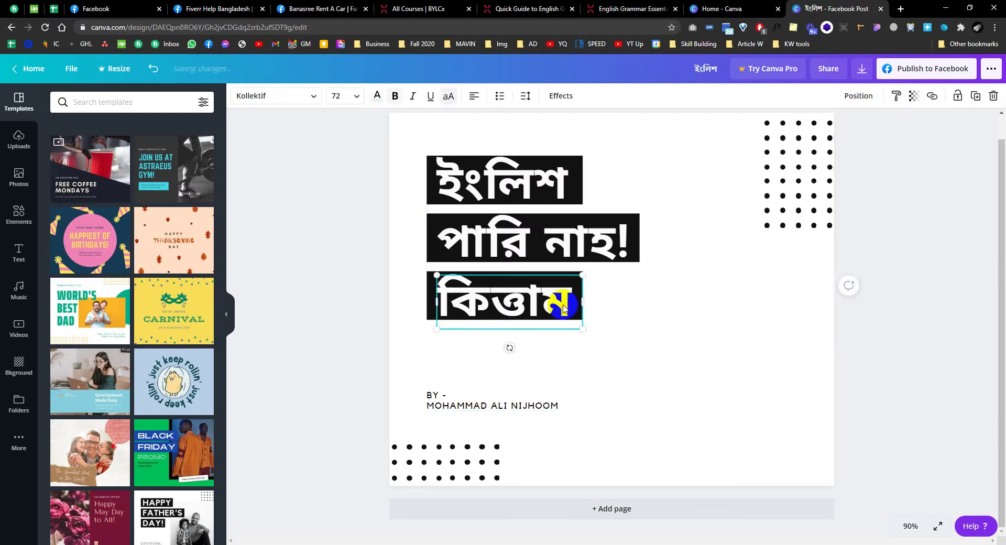
click(605, 292)
Step: Duplicate the "কিত্তাম" text, shift the copy slightly right, and colour it dark gray #111111
click(521, 288)
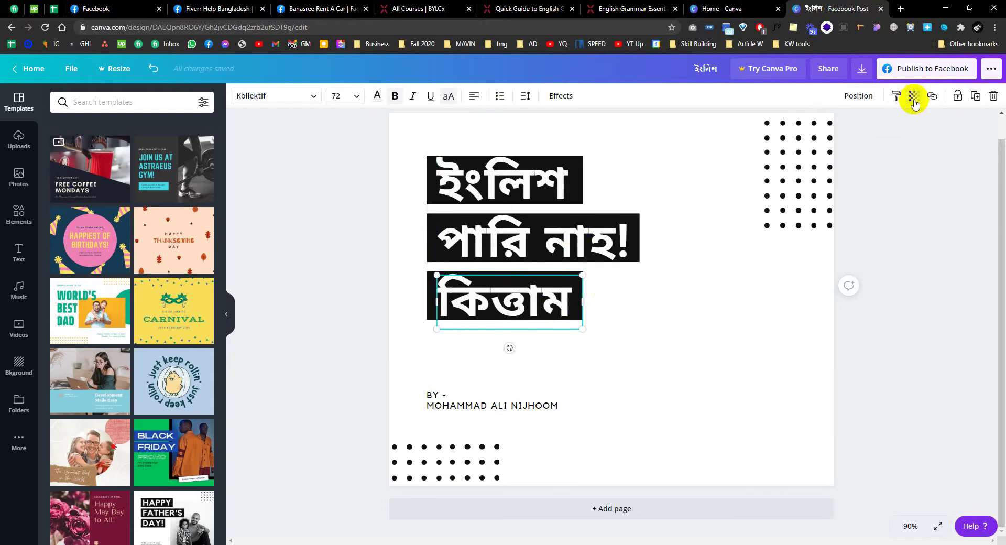
click(975, 95)
mouse_move(539, 299)
mouse_down()
mouse_move(639, 323)
mouse_move(543, 291)
mouse_up()
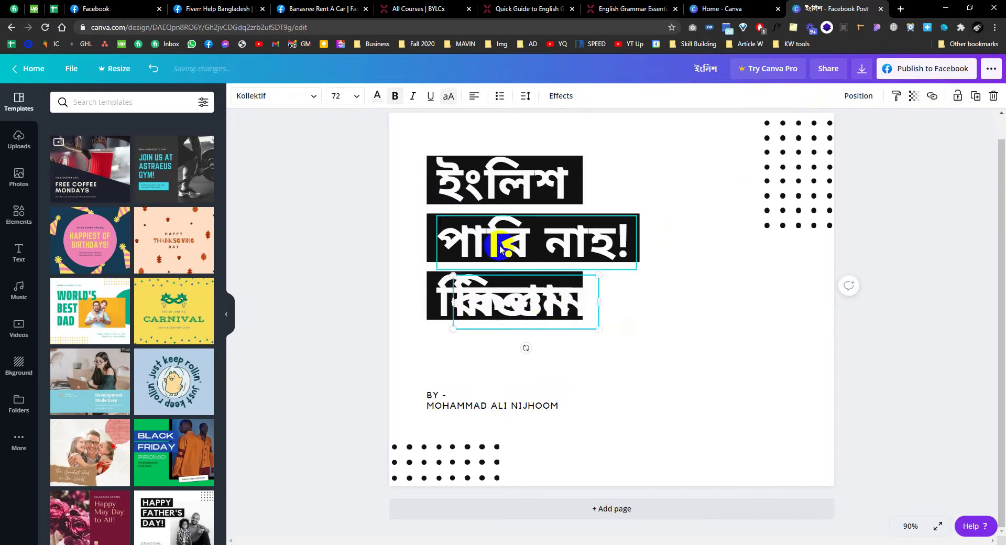
click(377, 96)
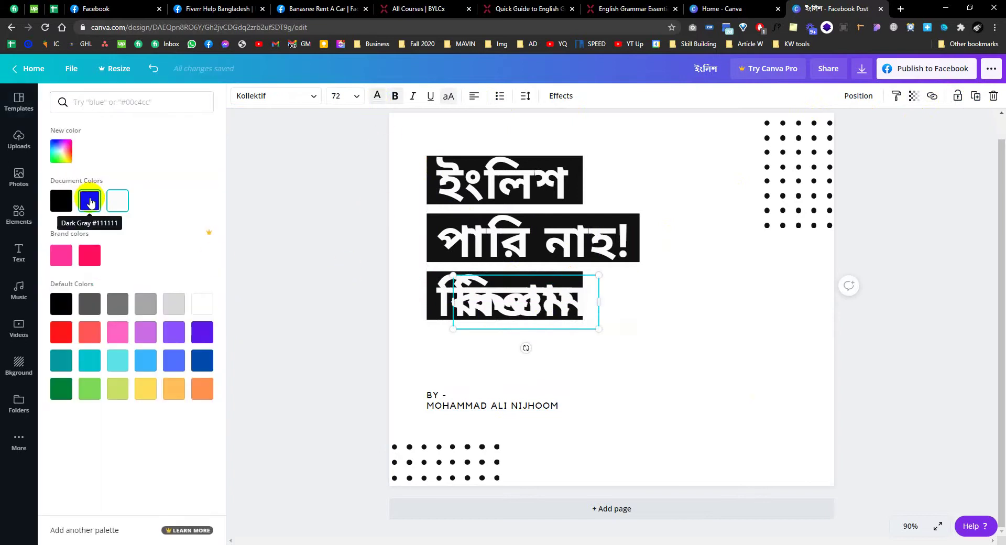
click(90, 201)
Step: Replace the text of the dark gray copy with "?" and narrow its text box to fit
double_click(494, 296)
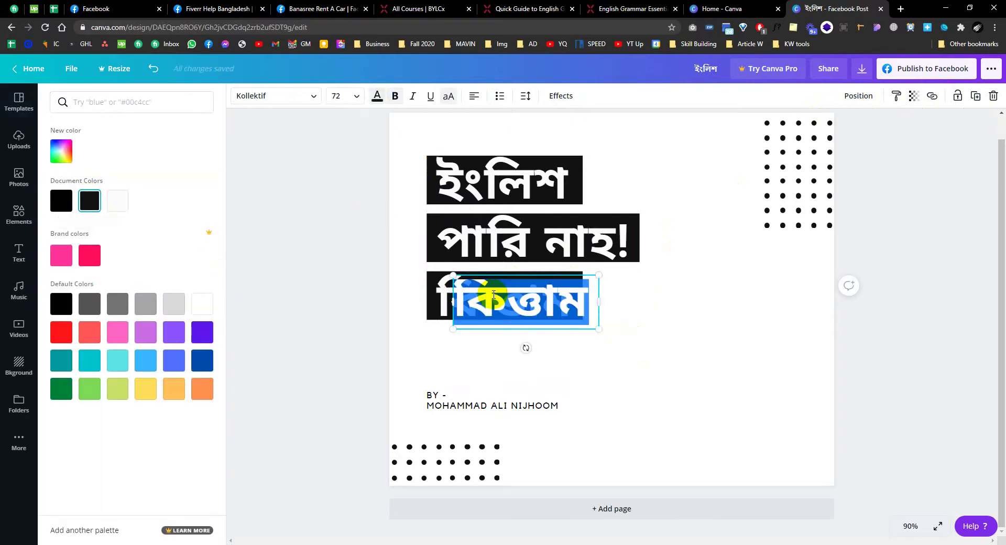
click(526, 296)
drag(599, 301, 475, 300)
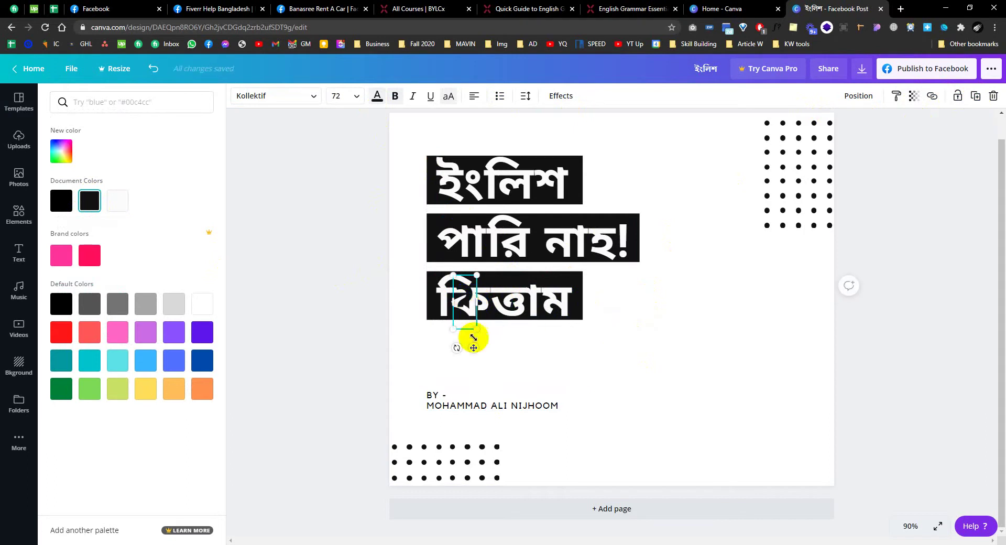
Step: Enlarge the question mark to font size 202 and place it just right of the third heading bar
drag(475, 347, 710, 404)
double_click(612, 305)
double_click(618, 310)
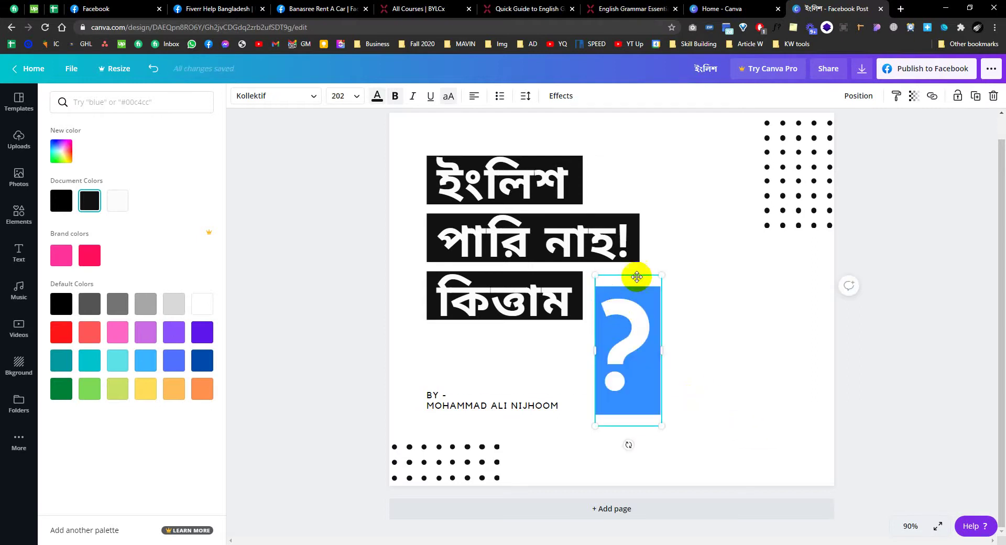
click(649, 431)
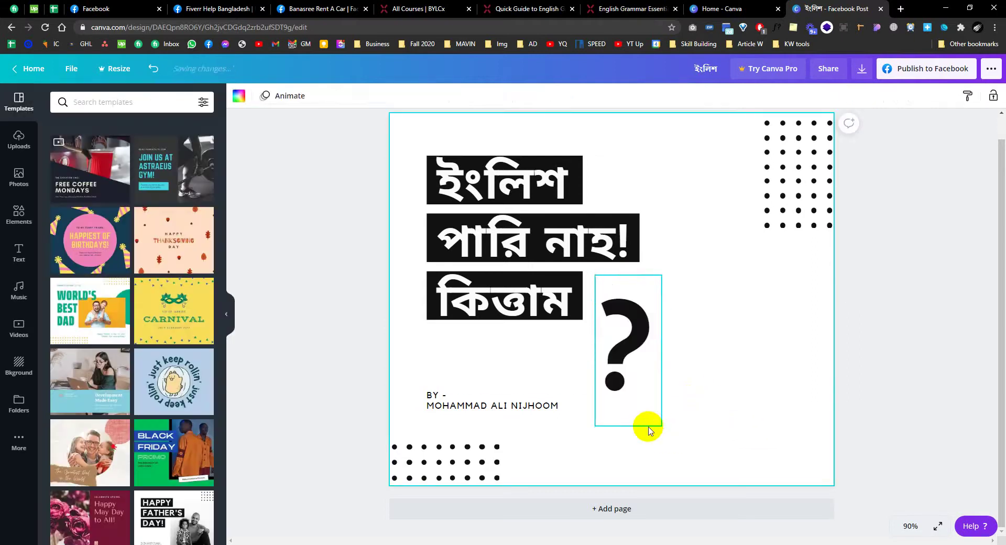
Step: Move the question mark up and left against the end of the third bar and enlarge it to font size 221
click(658, 397)
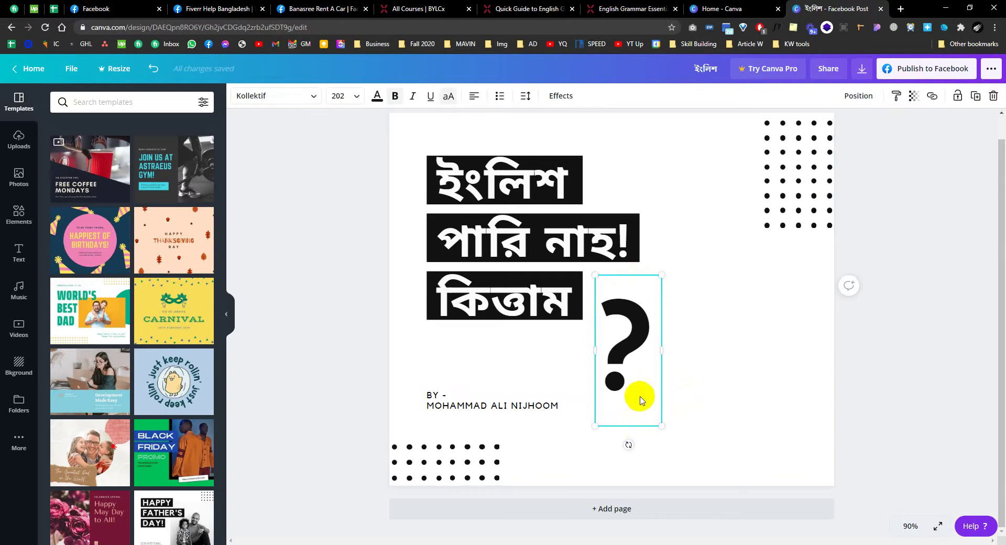
drag(637, 294, 622, 257)
mouse_move(649, 394)
mouse_down()
mouse_move(699, 431)
mouse_move(652, 408)
mouse_up()
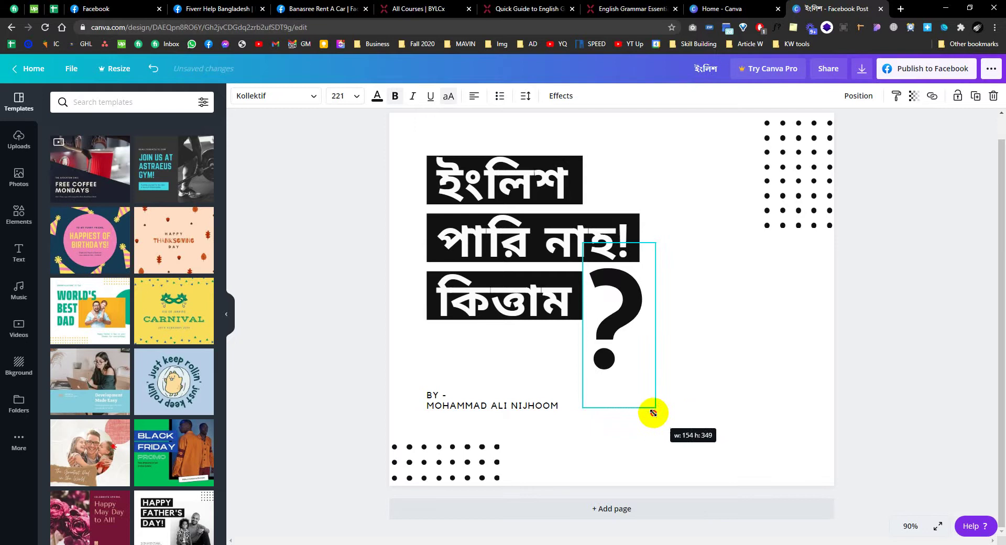
Step: Open pexels.com in a new browser tab and search its stock photos for "worried"
click(609, 320)
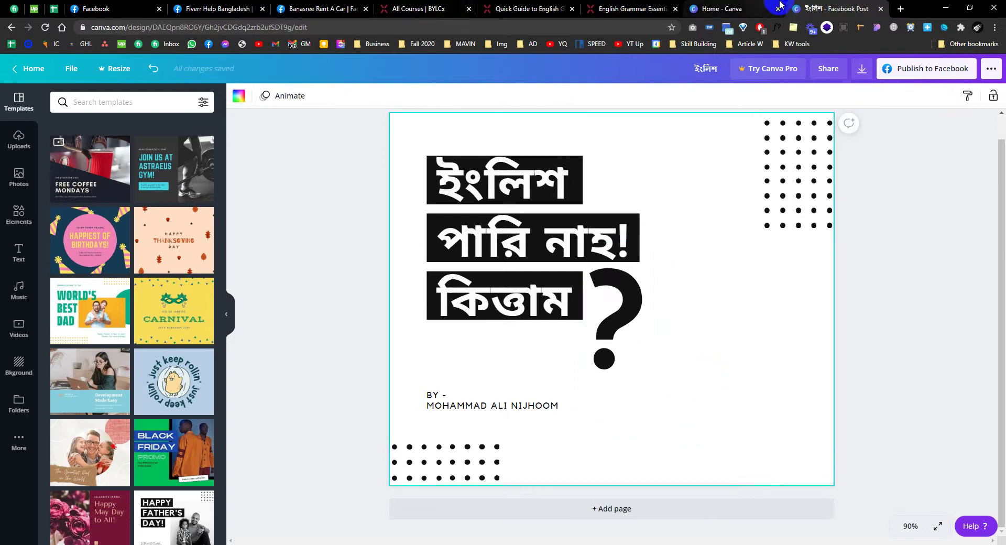
click(902, 9)
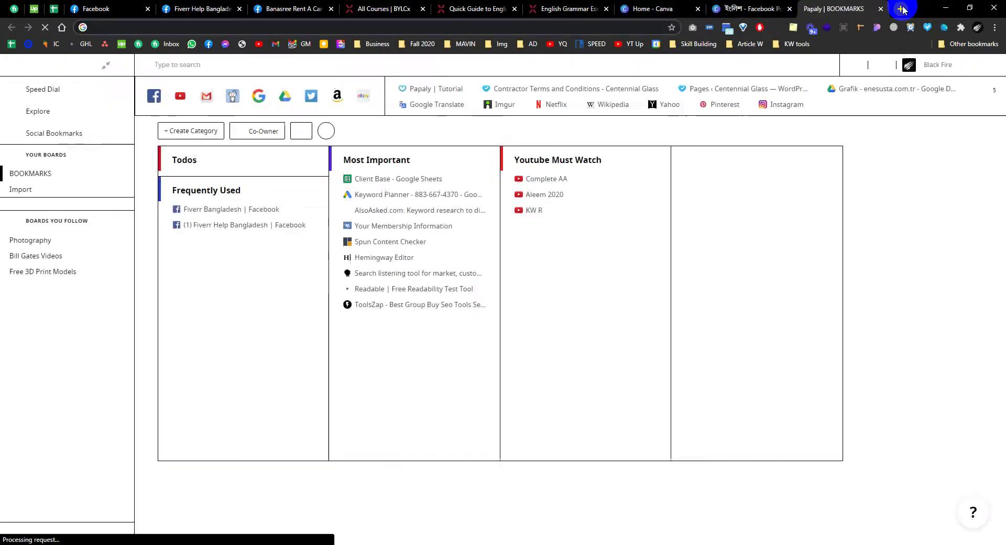
text(pexels.com)
key(Return)
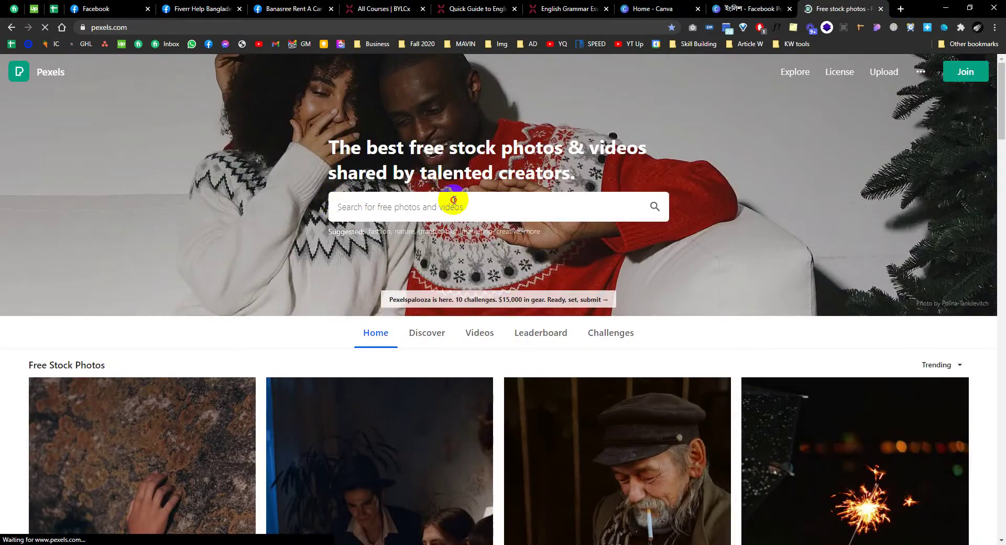
click(454, 199)
text(worried)
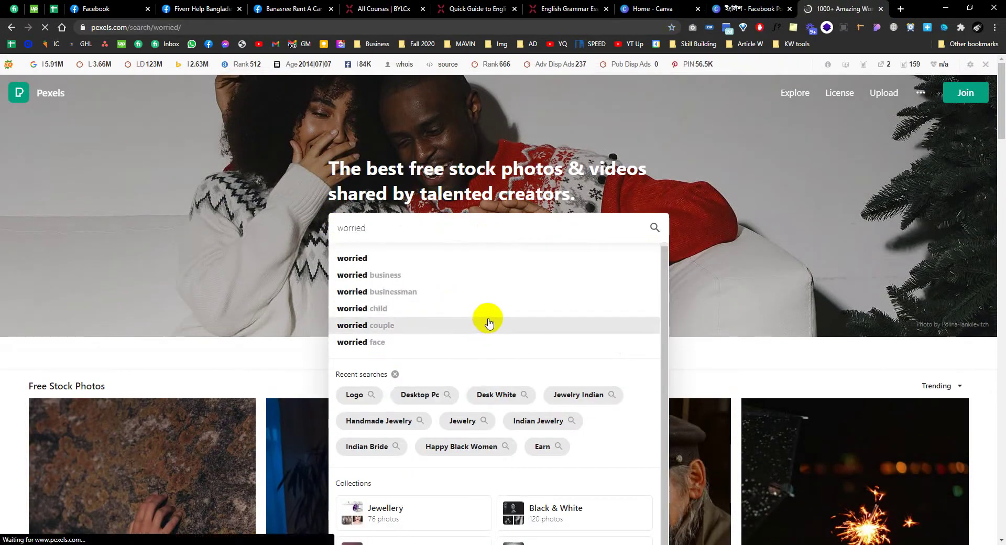
key(Return)
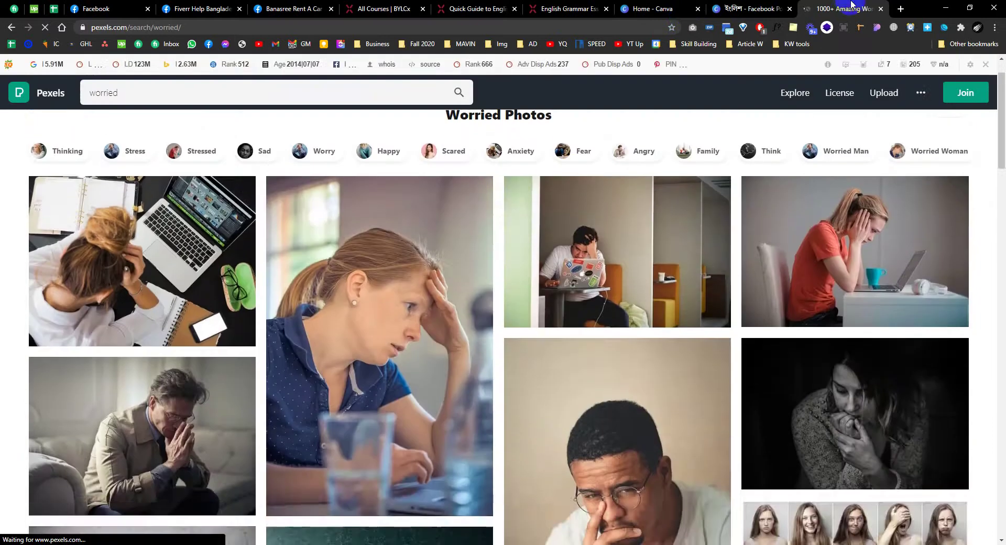
Step: Search Google for "ripon vidio images" in another new tab, accept the corrected spelling "video", and show the image results
click(901, 9)
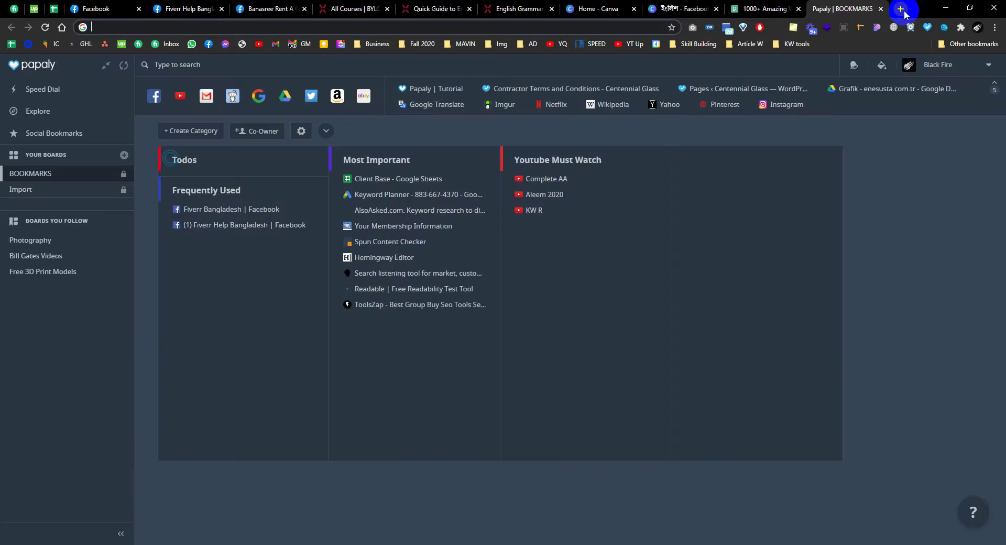
text(ripon)
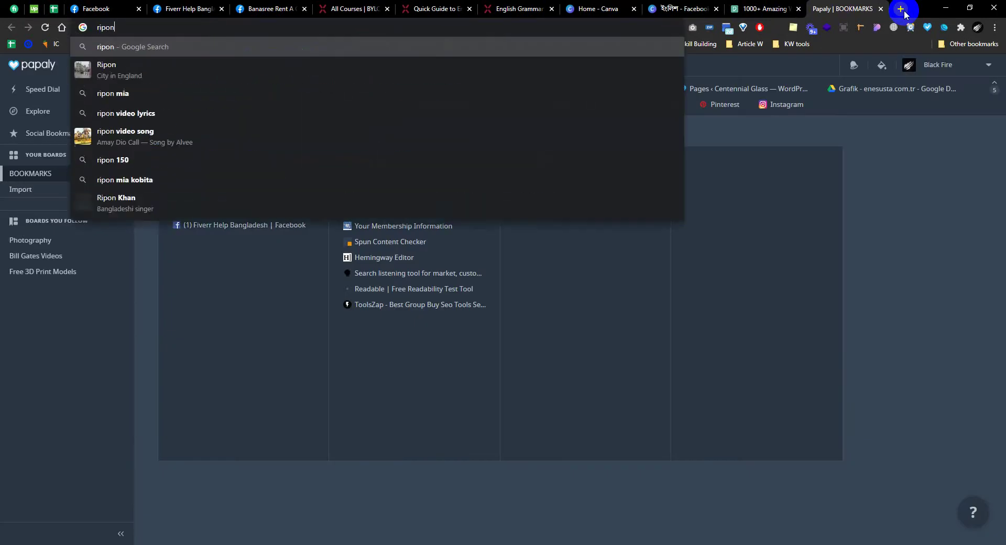
text( vidio images)
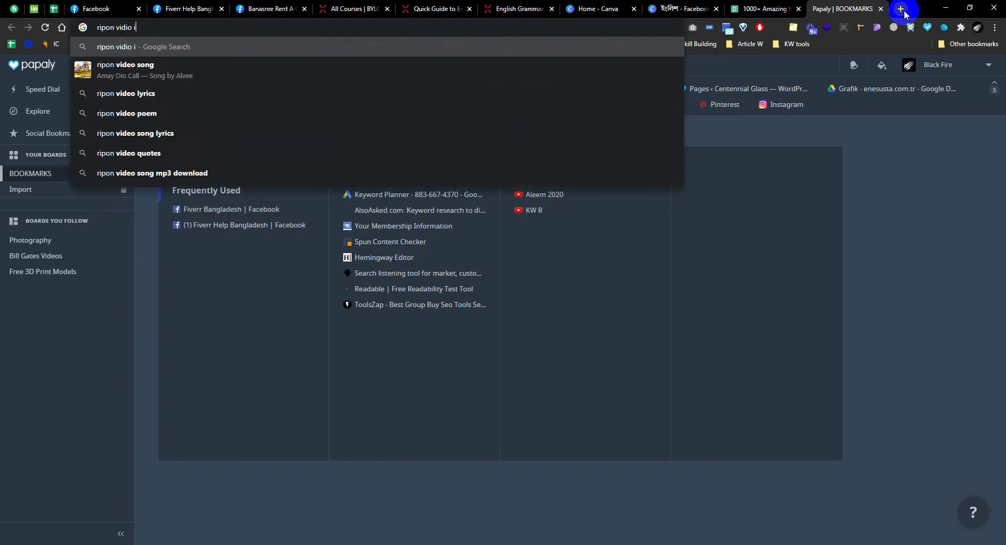
key(Return)
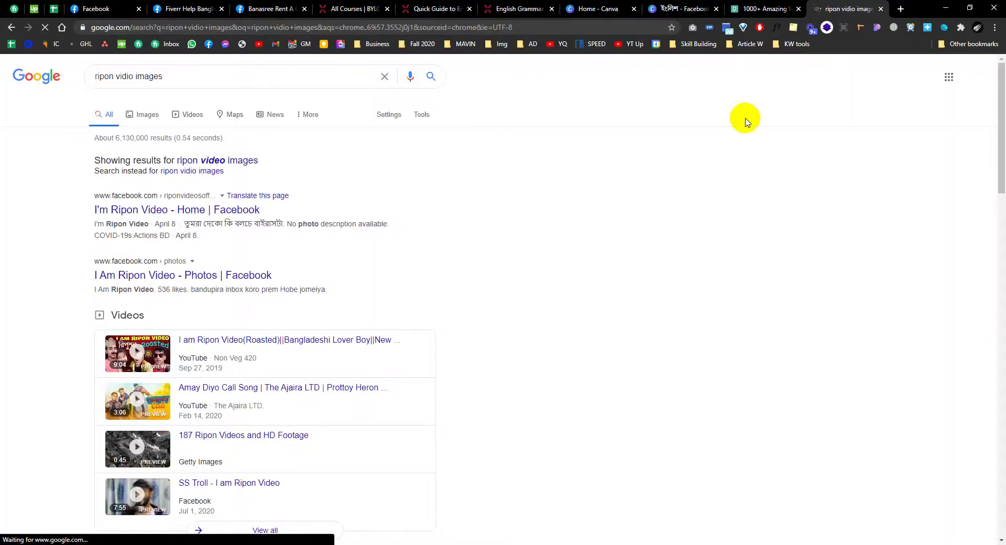
click(235, 162)
click(136, 111)
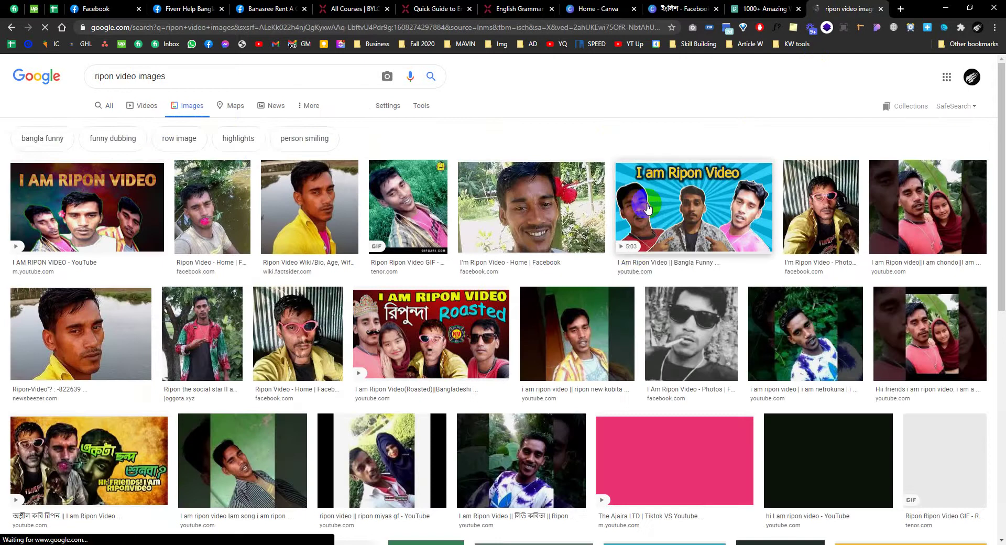
Step: Look through the "ripon video images" results for a portrait that could suit the post
scroll(362, 267, down, 7)
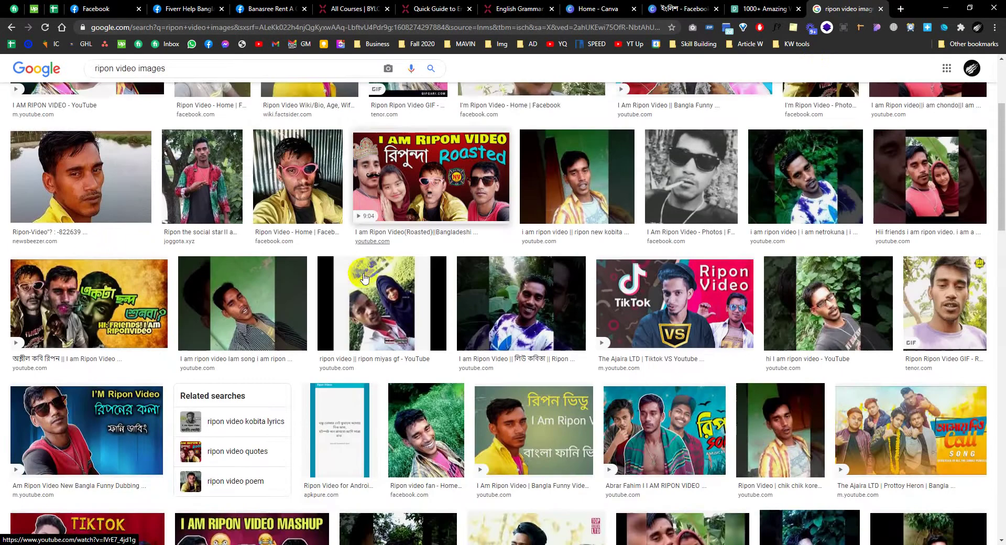
scroll(365, 278, down, 5)
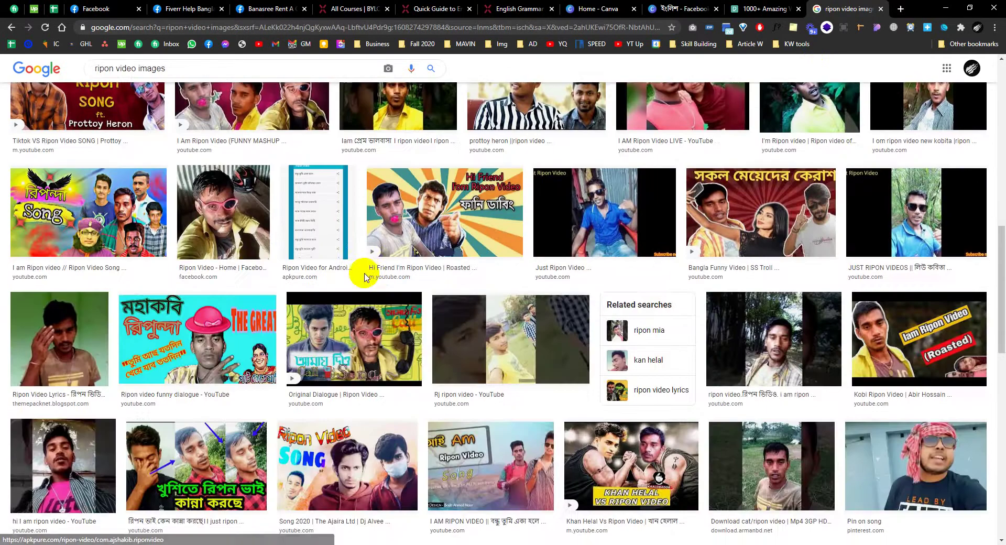
scroll(365, 278, down, 4)
scroll(365, 278, down, 7)
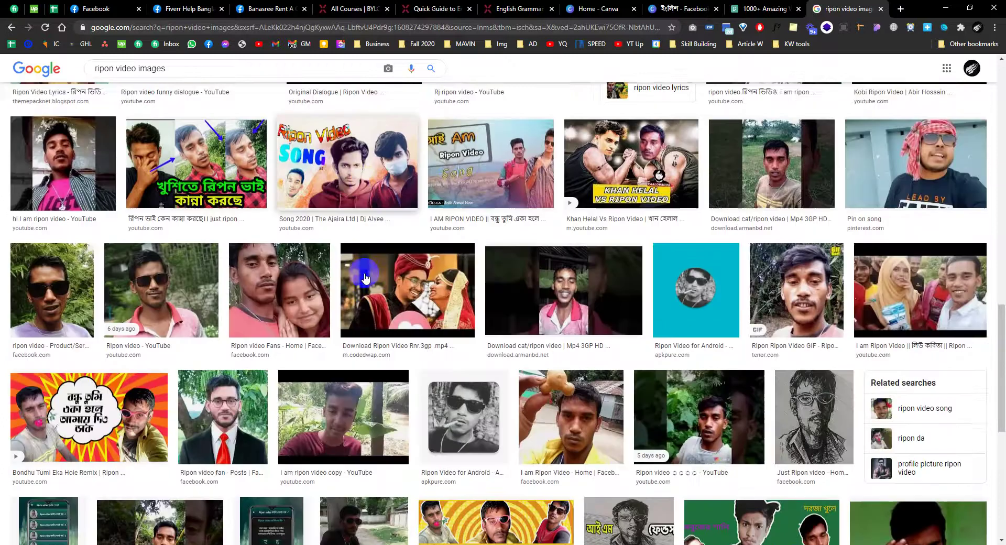
scroll(365, 277, down, 5)
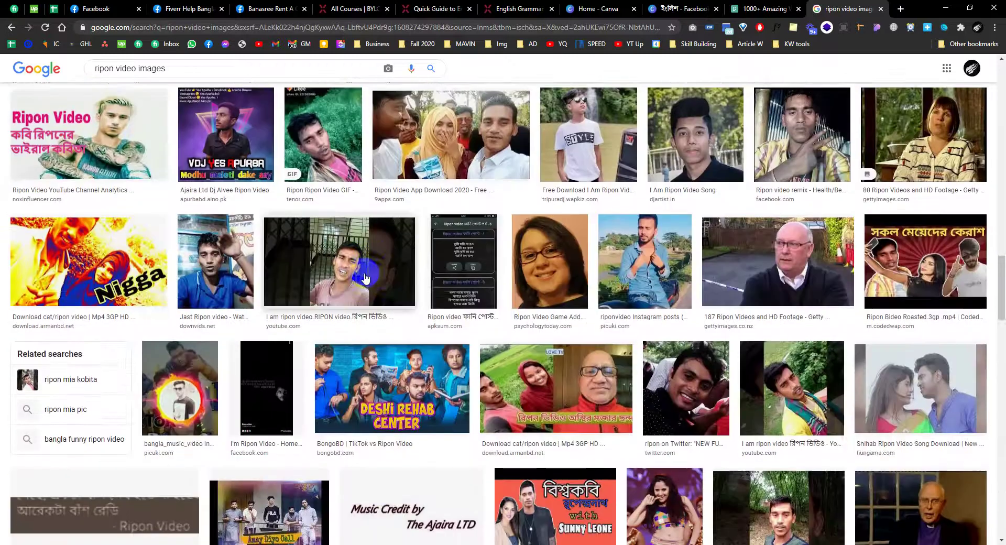
scroll(365, 277, down, 4)
scroll(365, 278, down, 7)
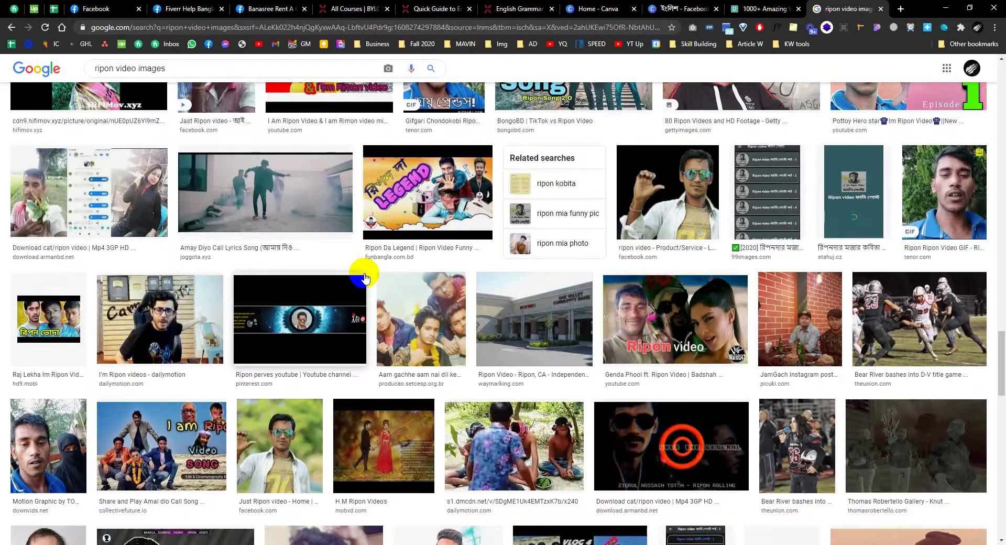
scroll(365, 278, down, 3)
Step: Preview the photo of the man in mirrored sunglasses, then the related suit and red tie portrait, and examine their related images
click(307, 301)
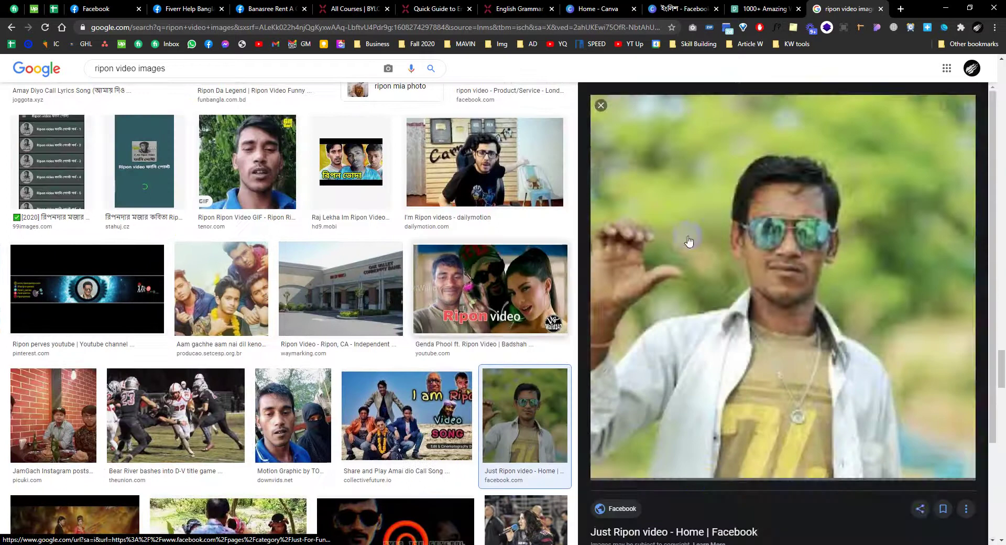
scroll(702, 220, down, 5)
scroll(705, 220, down, 4)
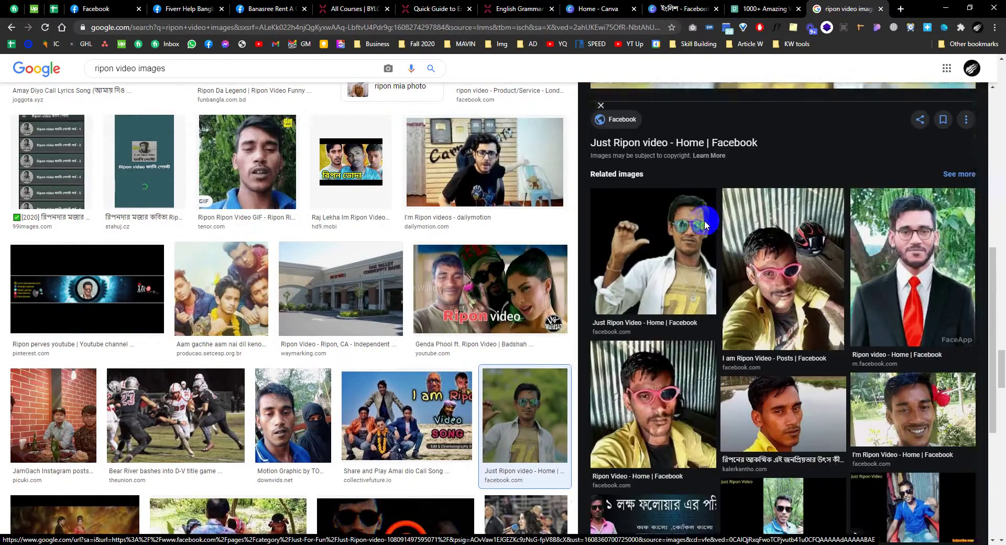
click(976, 192)
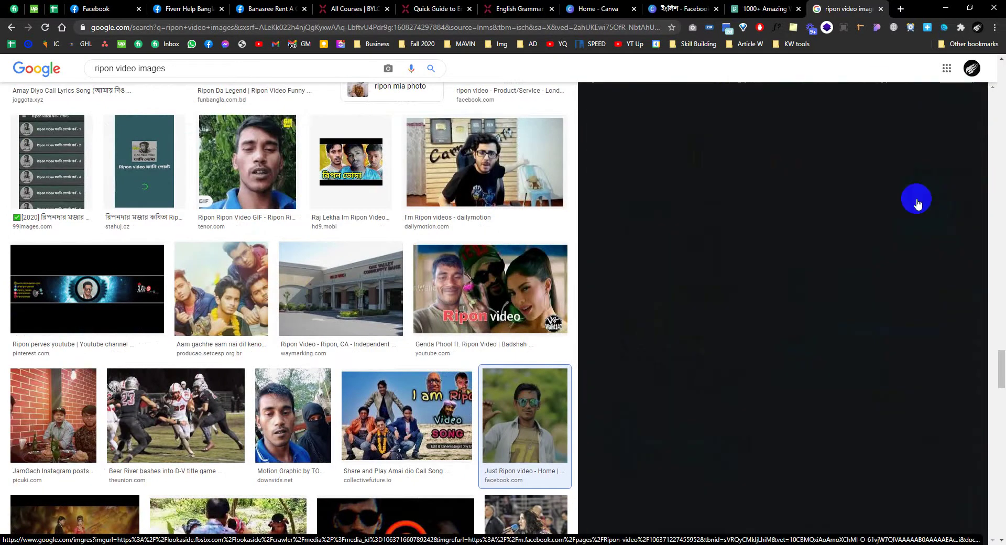
scroll(913, 203, down, 6)
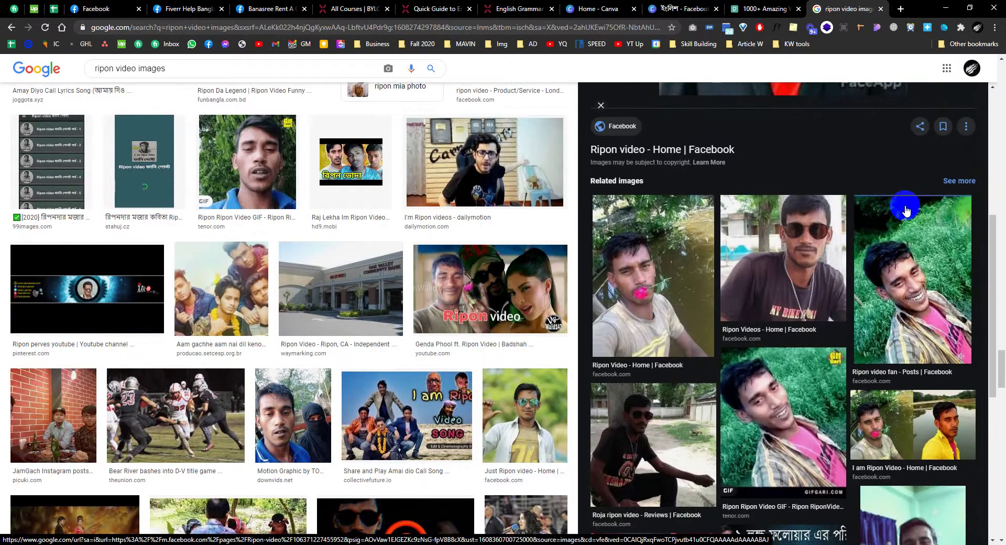
scroll(906, 211, down, 7)
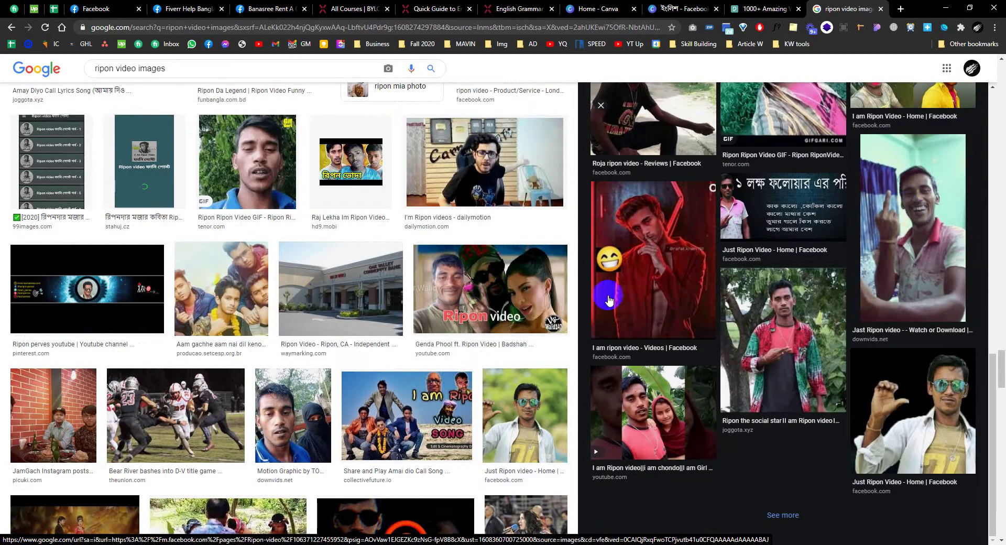
Step: Browse further down the results, preview the selfie of the man in blue glasses and a striped shirt, and examine its related images
scroll(366, 315, down, 8)
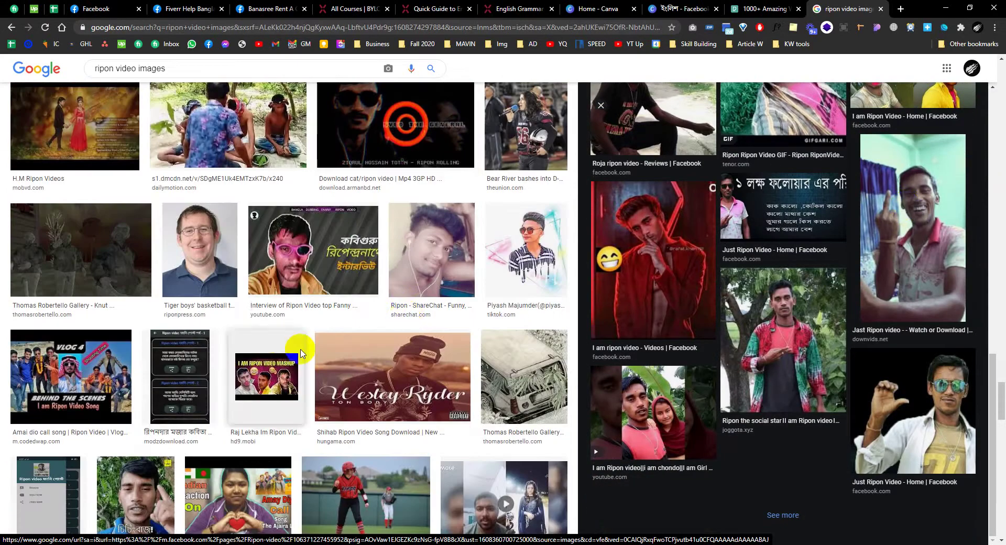
scroll(301, 354, down, 9)
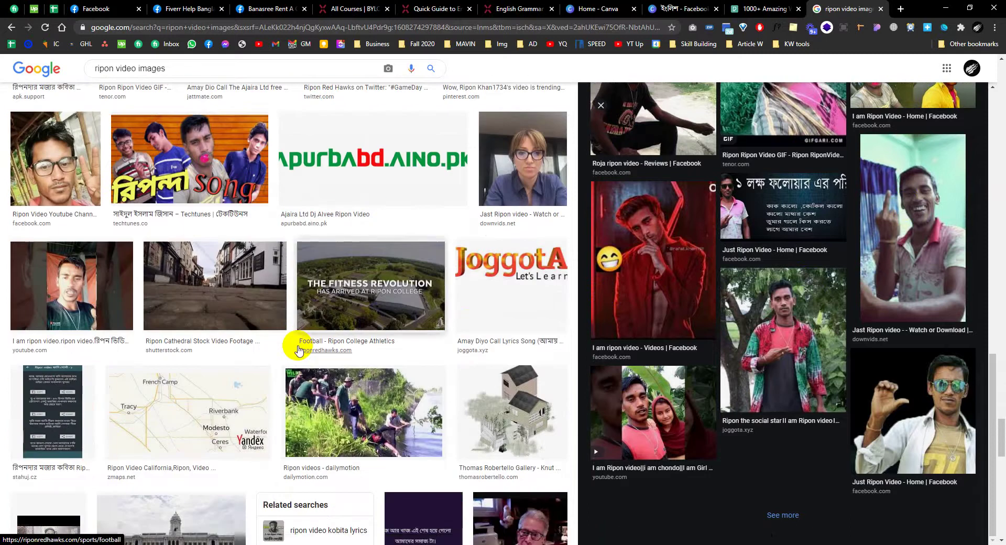
scroll(299, 350, down, 11)
scroll(392, 269, up, 2)
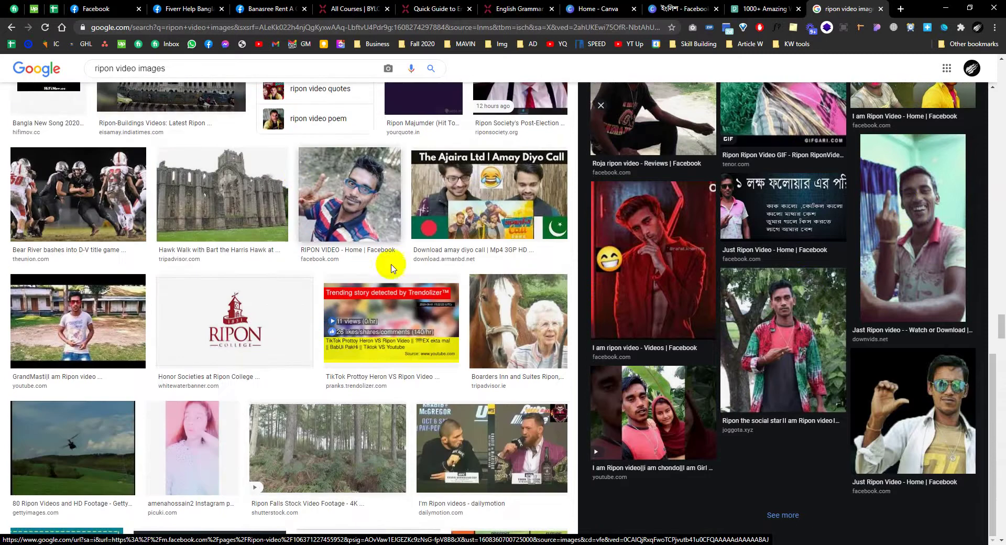
click(367, 225)
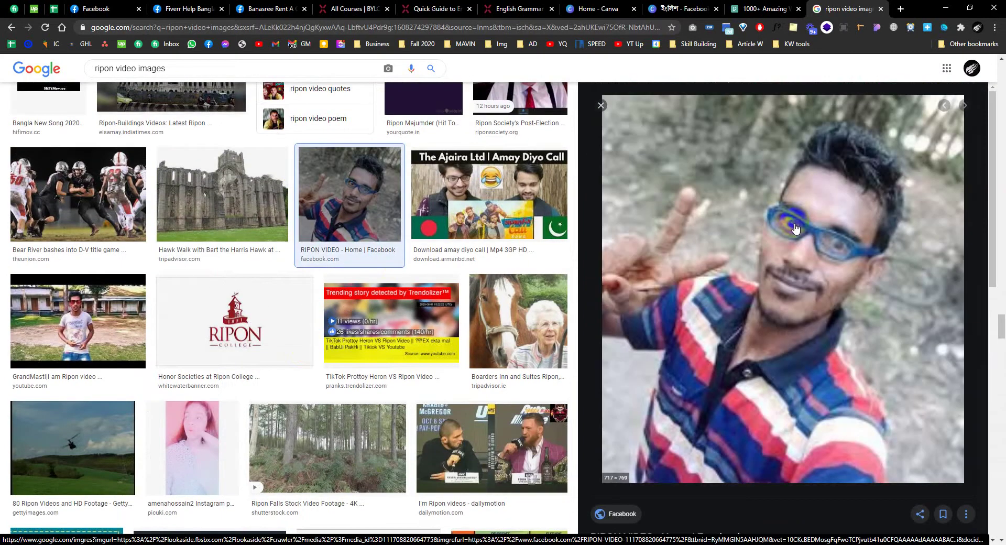
scroll(794, 228, down, 5)
scroll(794, 222, down, 4)
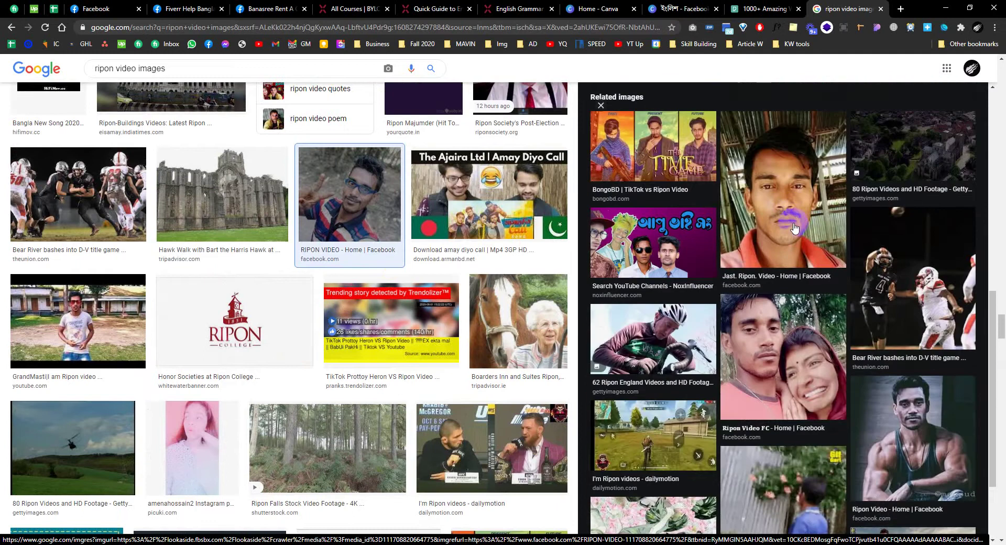
scroll(794, 226, down, 2)
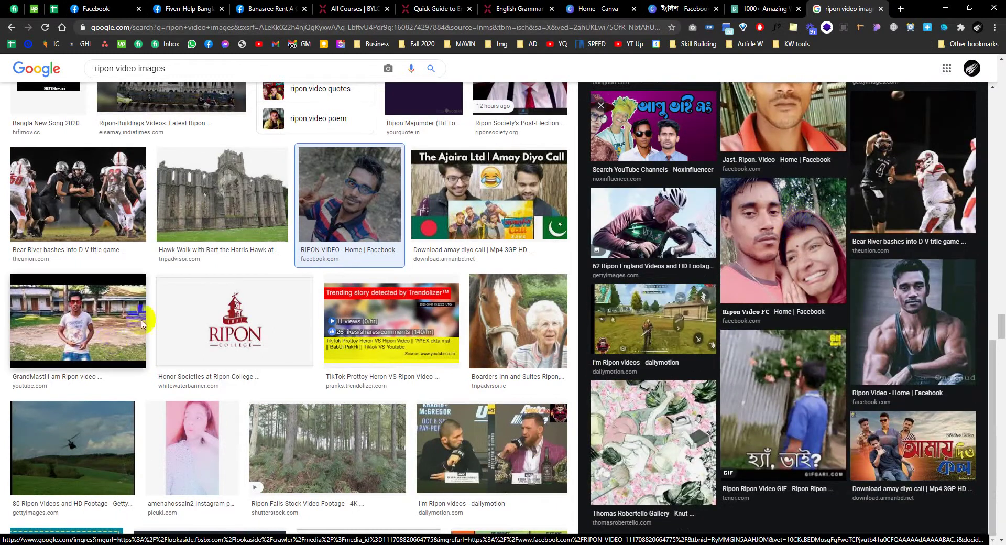
Step: Preview the related photo of the muscular man and examine the related images beneath it
scroll(148, 314, down, 6)
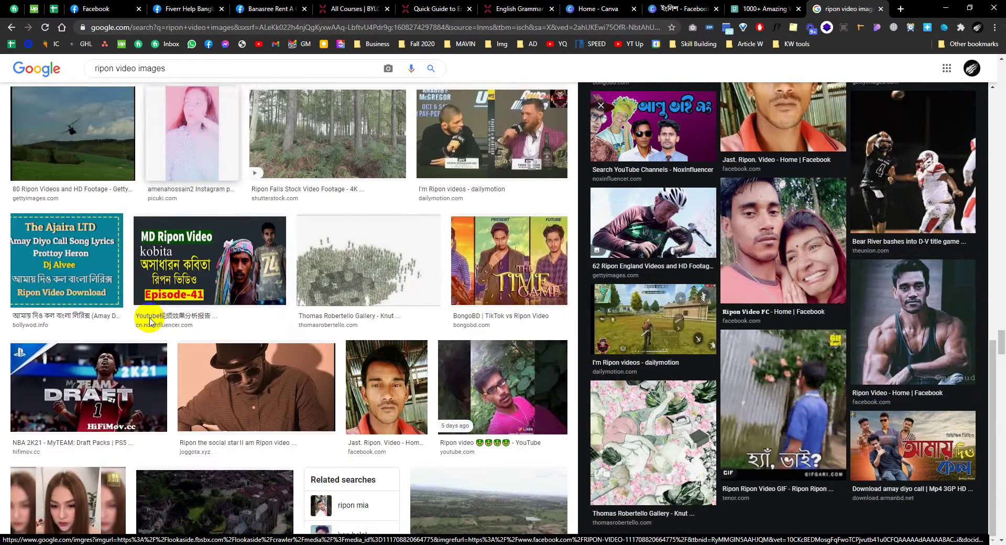
click(854, 321)
scroll(720, 331, down, 5)
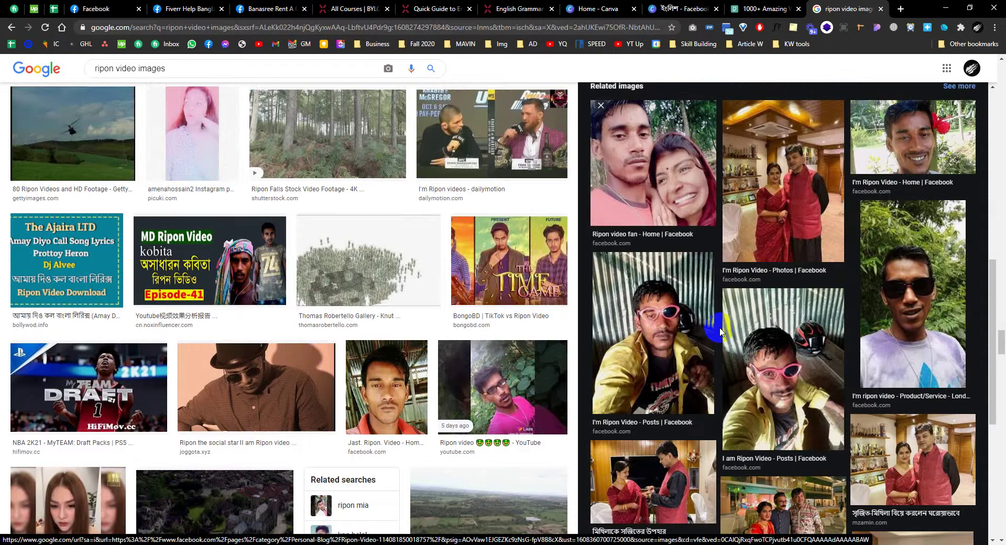
scroll(720, 331, down, 4)
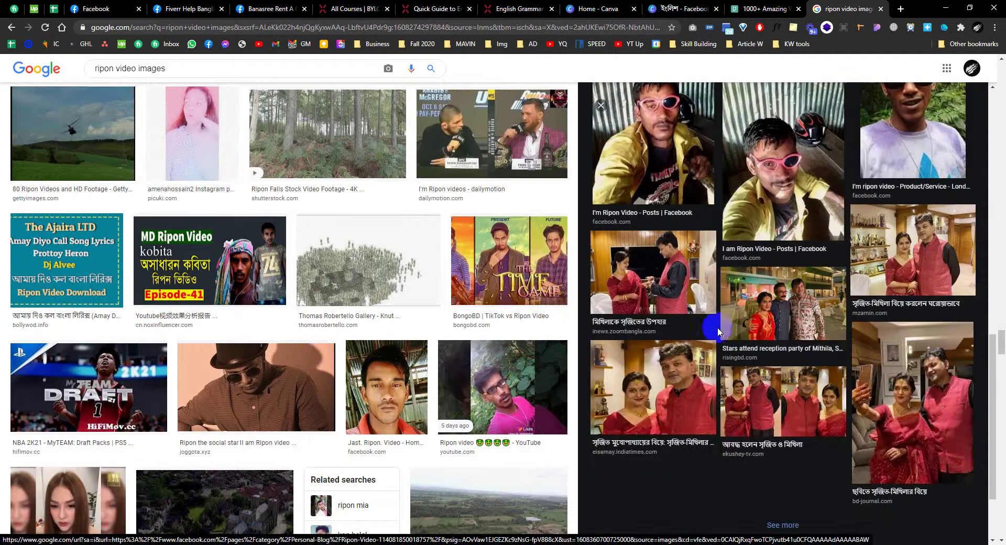
Step: Browse further down the "ripon video images" results for a portrait that could suit the post
scroll(219, 330, down, 4)
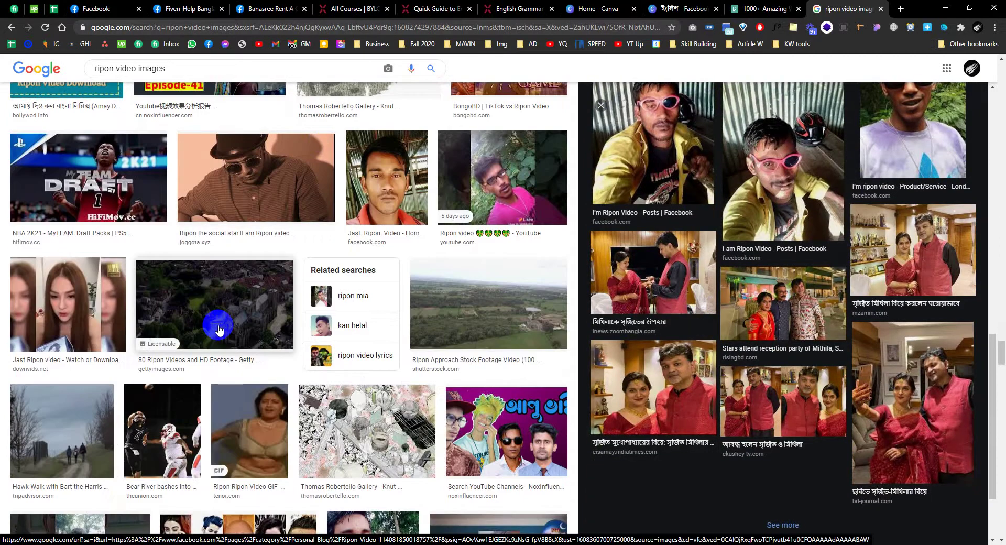
scroll(219, 330, down, 5)
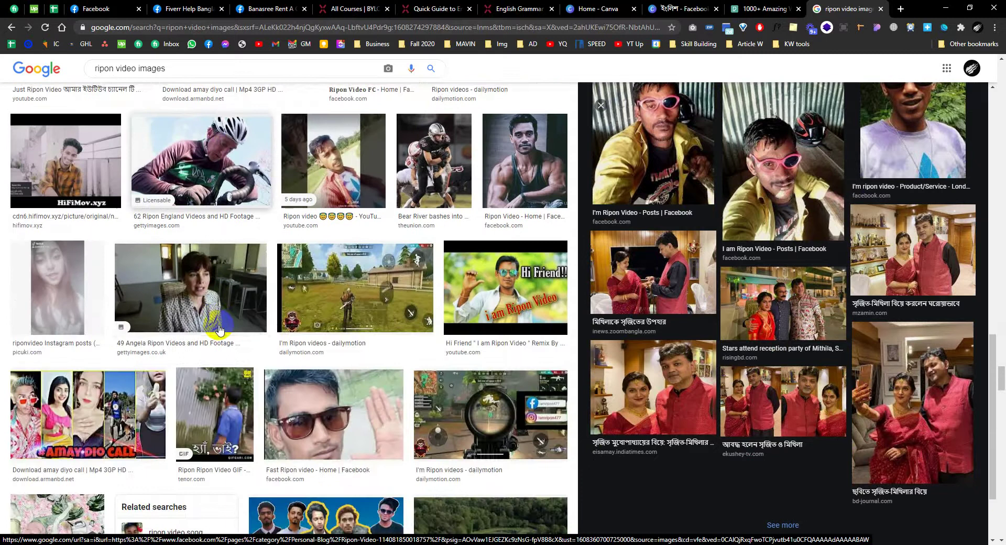
scroll(219, 330, down, 9)
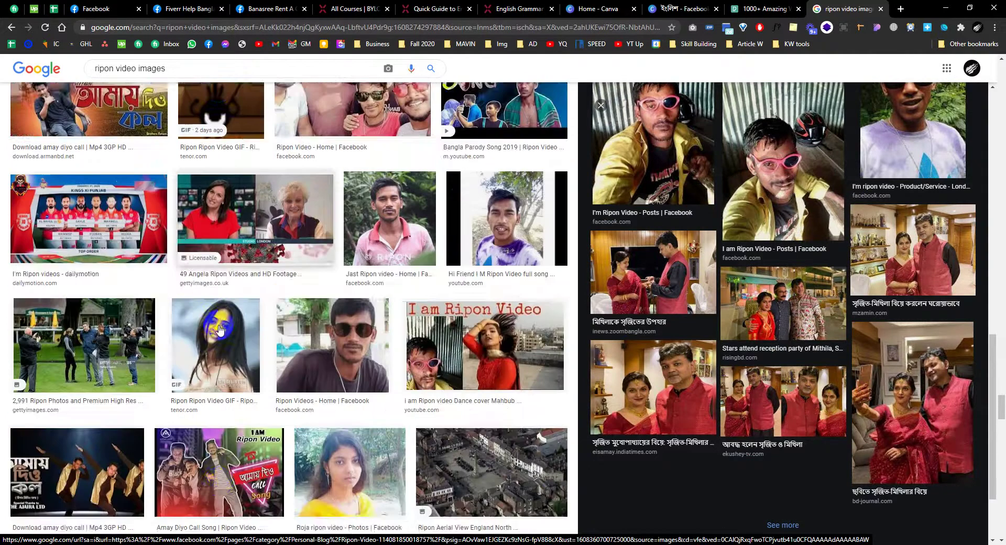
scroll(220, 330, down, 3)
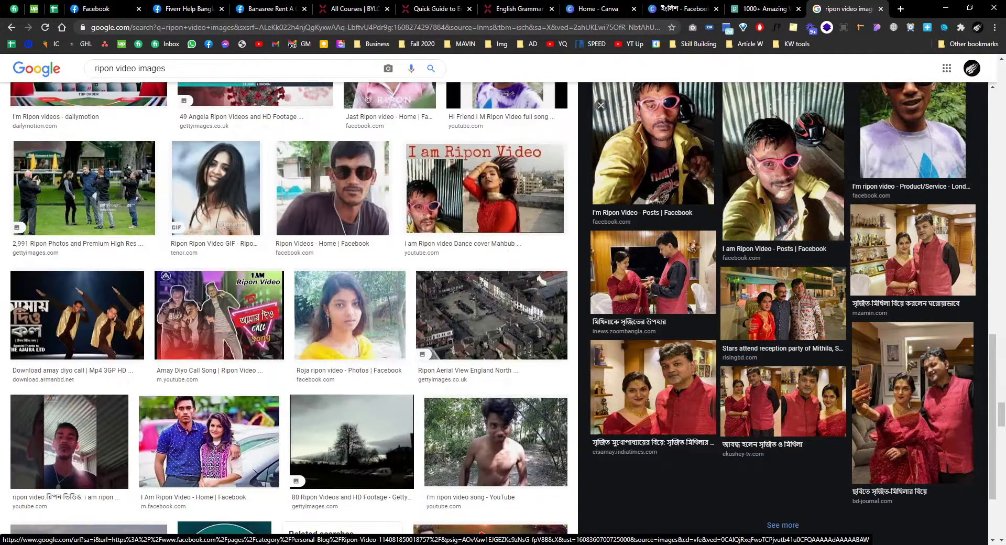
scroll(288, 375, down, 12)
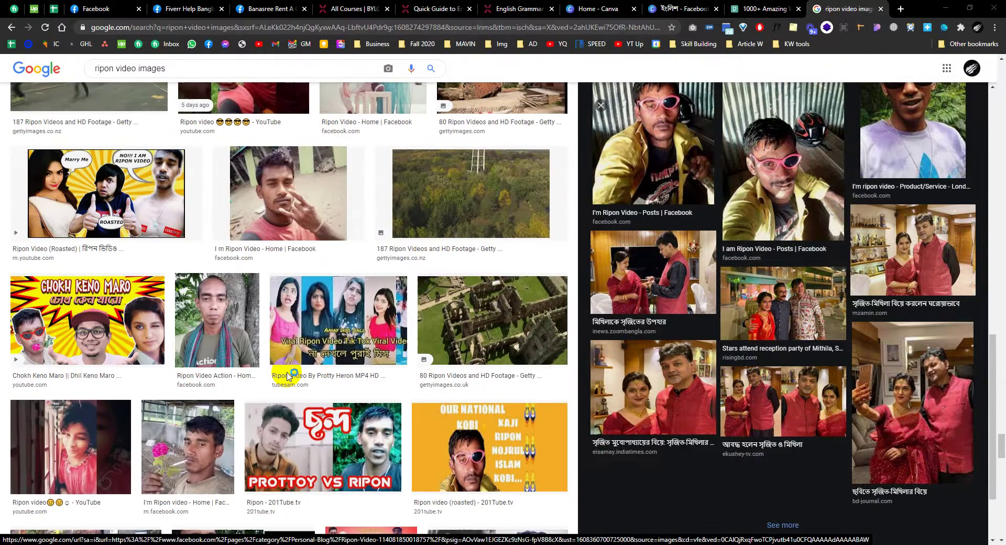
scroll(288, 375, down, 6)
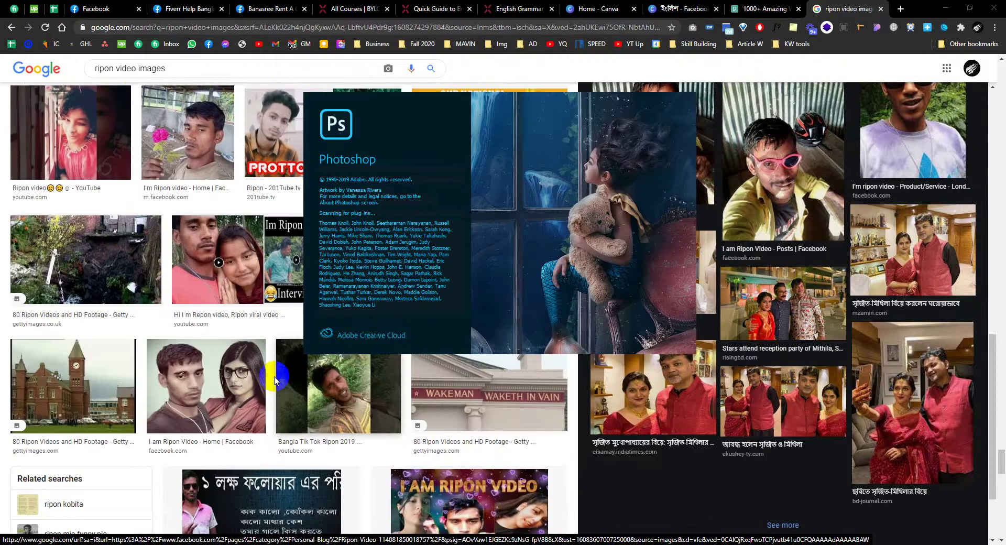
scroll(6, 433, down, 9)
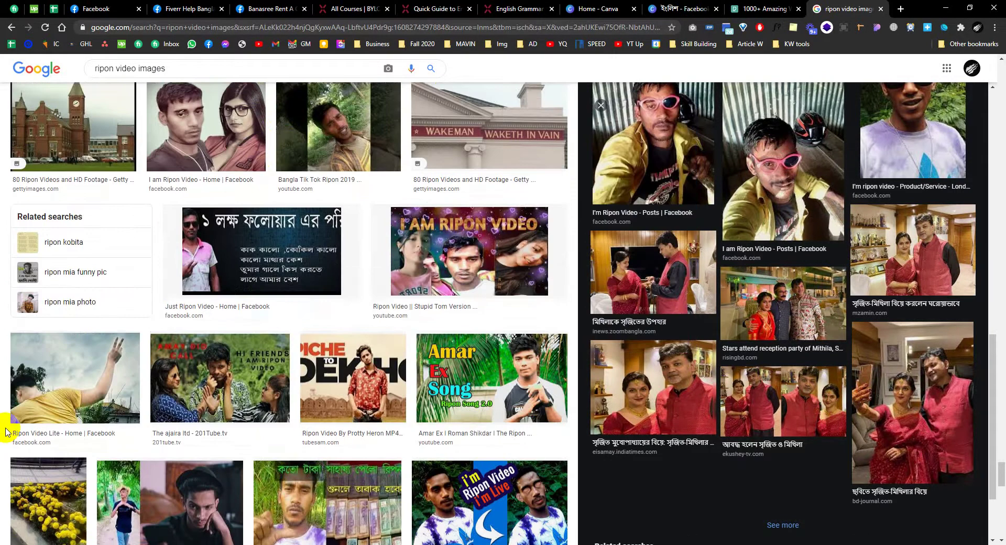
scroll(5, 433, down, 12)
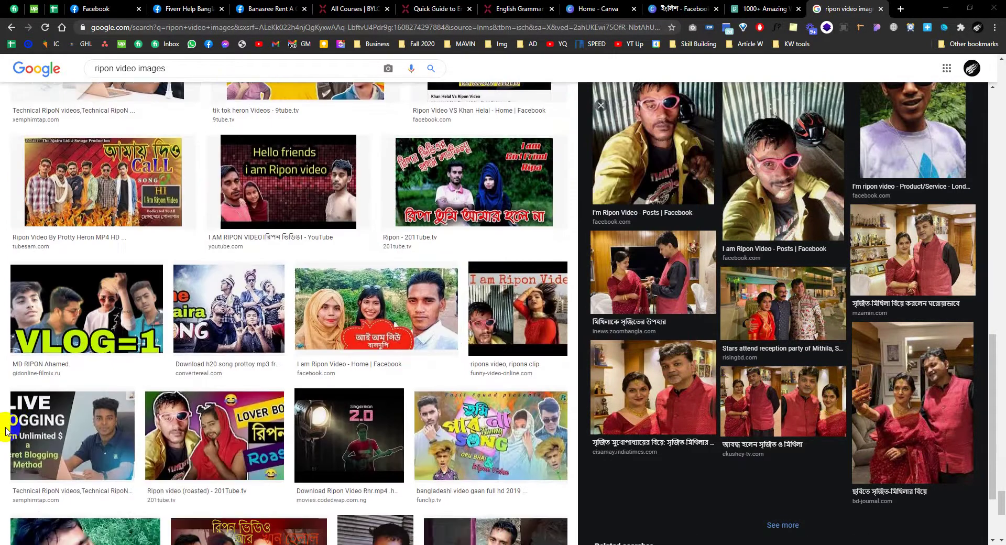
scroll(5, 432, down, 13)
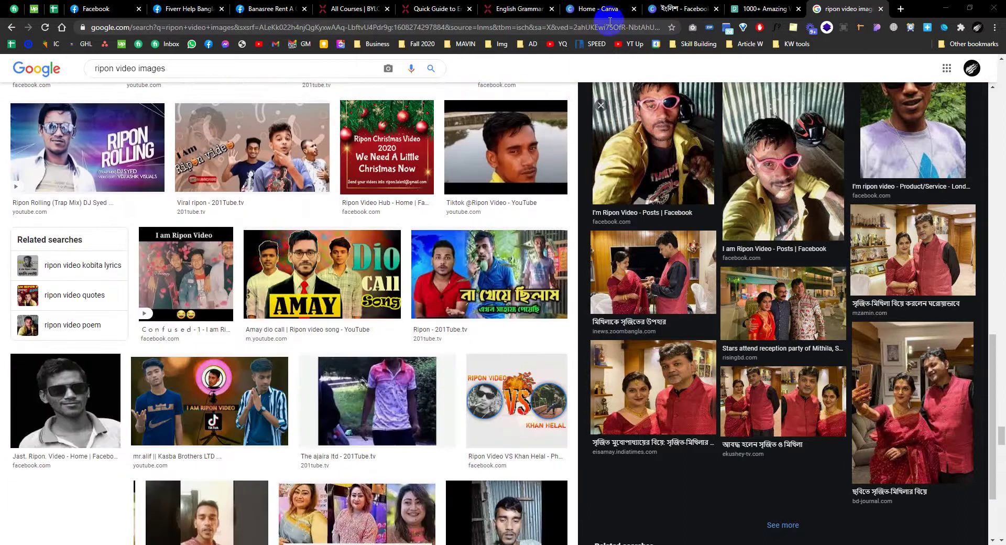
Step: Switch to the Pexels "worried" results and look through them for a photo of a worried man
click(764, 9)
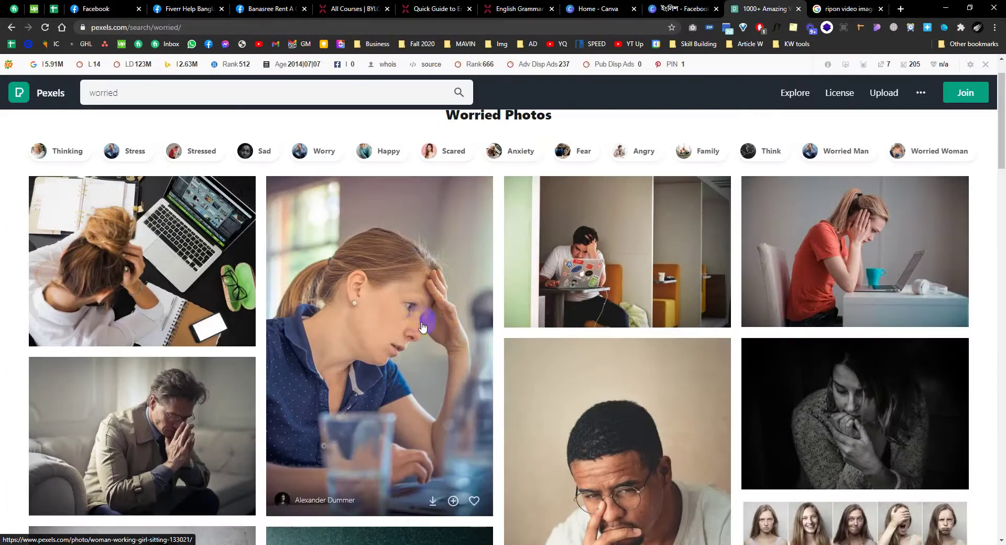
scroll(422, 326, down, 9)
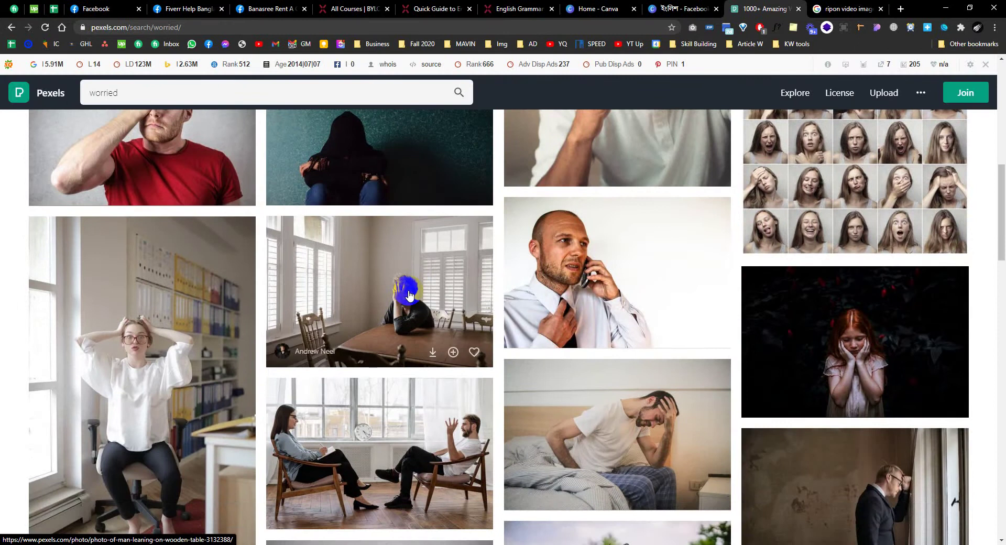
scroll(410, 295, down, 1)
scroll(410, 295, up, 2)
scroll(409, 295, down, 5)
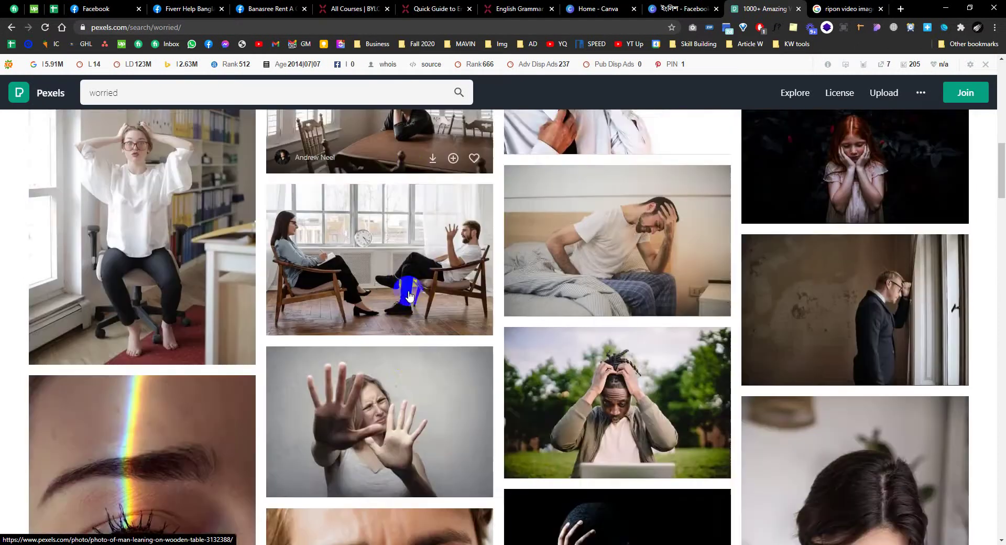
scroll(409, 295, down, 11)
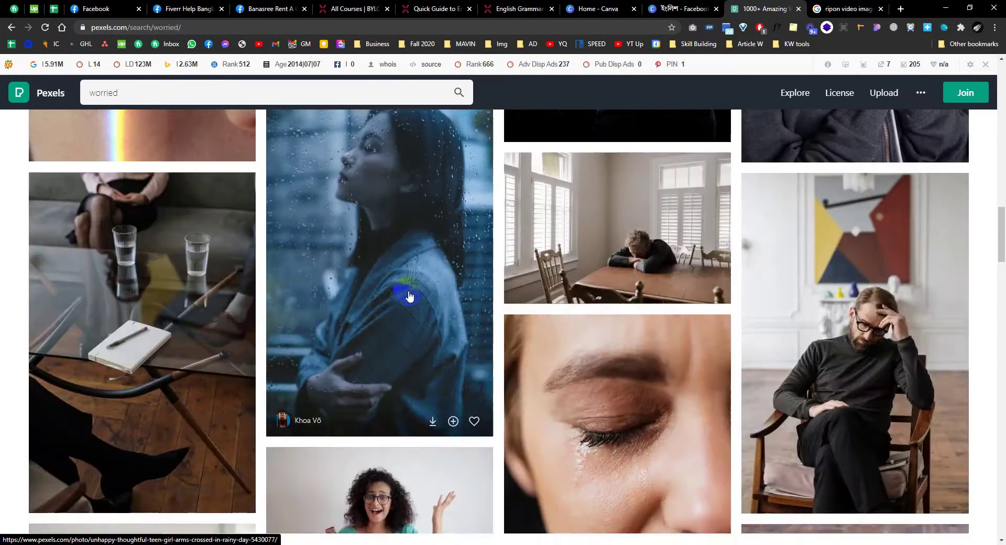
scroll(409, 295, down, 13)
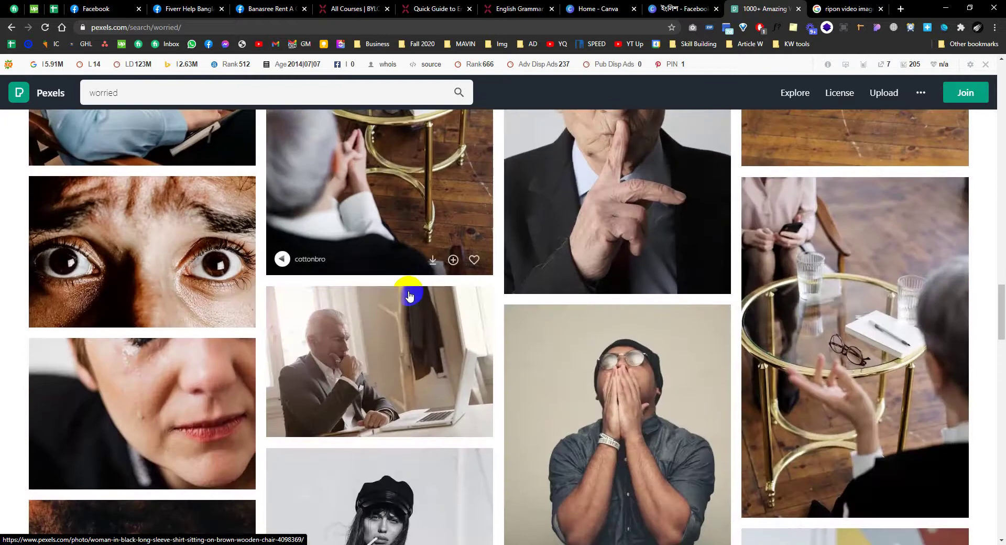
scroll(409, 291, down, 3)
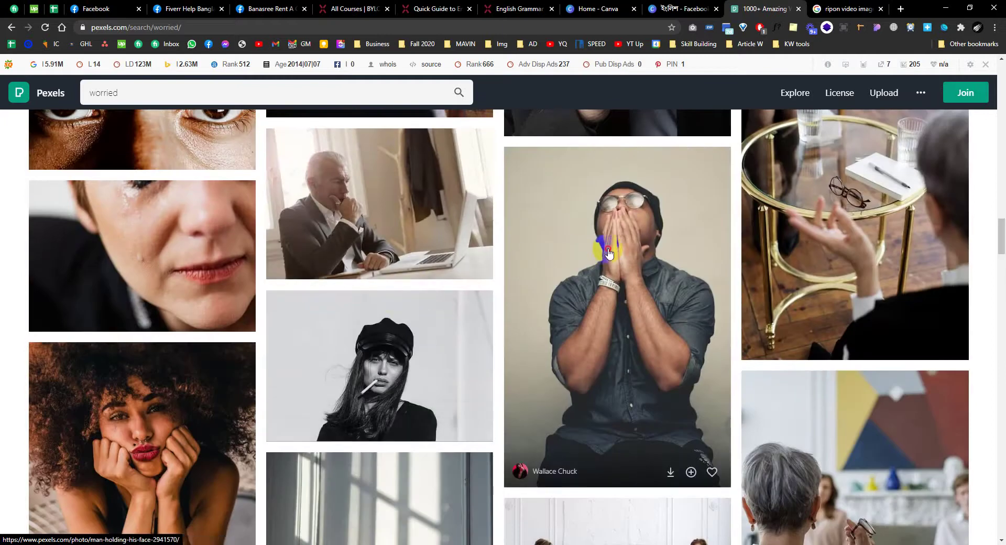
Step: Preview the photo of the man in a beanie holding his face, examine its similar photos and load more of them
click(608, 252)
scroll(602, 246, down, 2)
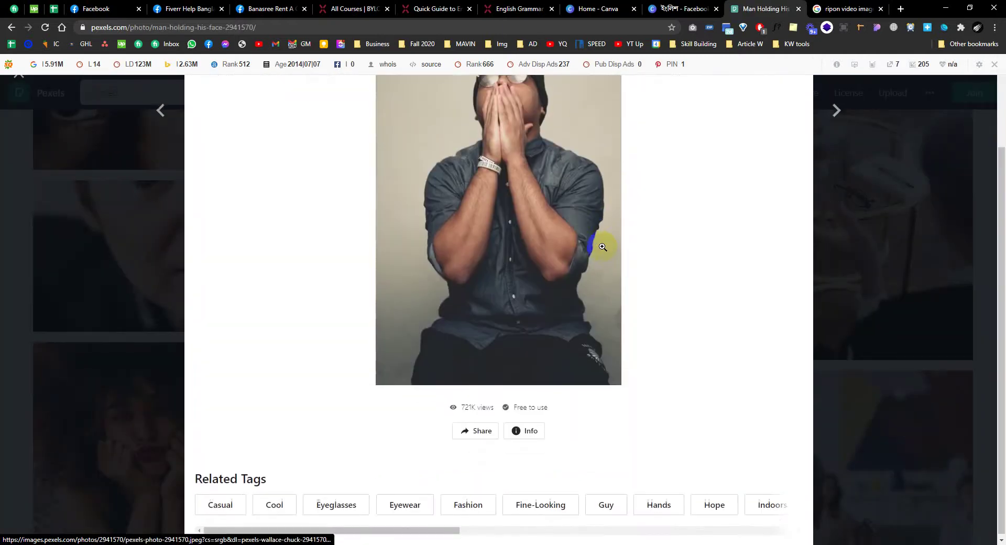
scroll(474, 356, down, 9)
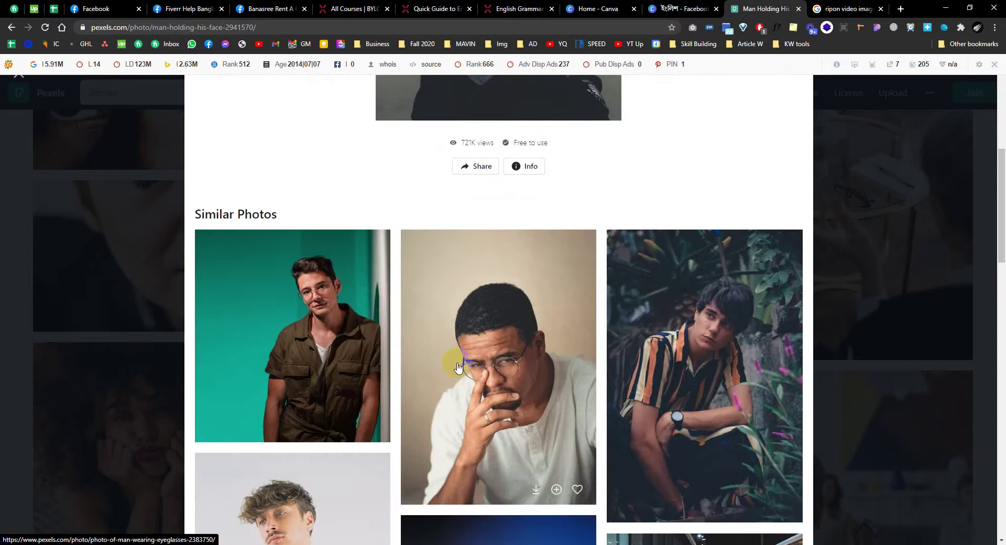
scroll(457, 367, down, 14)
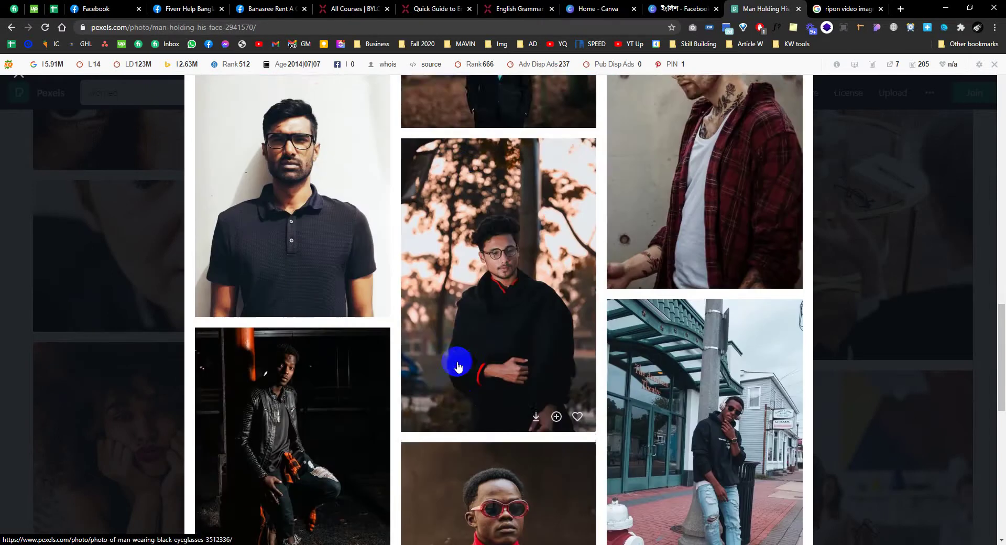
scroll(457, 366, down, 4)
scroll(457, 367, up, 3)
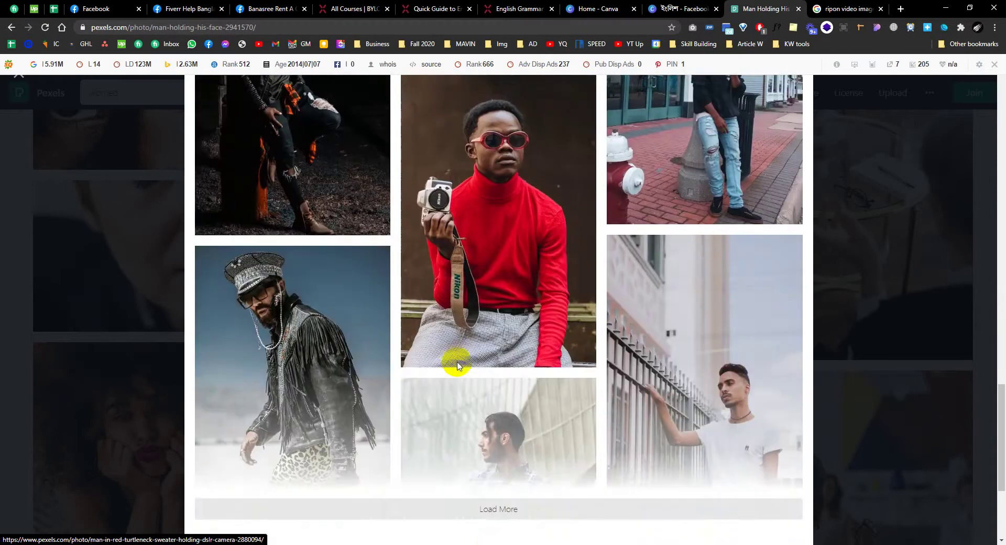
scroll(458, 367, down, 5)
click(454, 351)
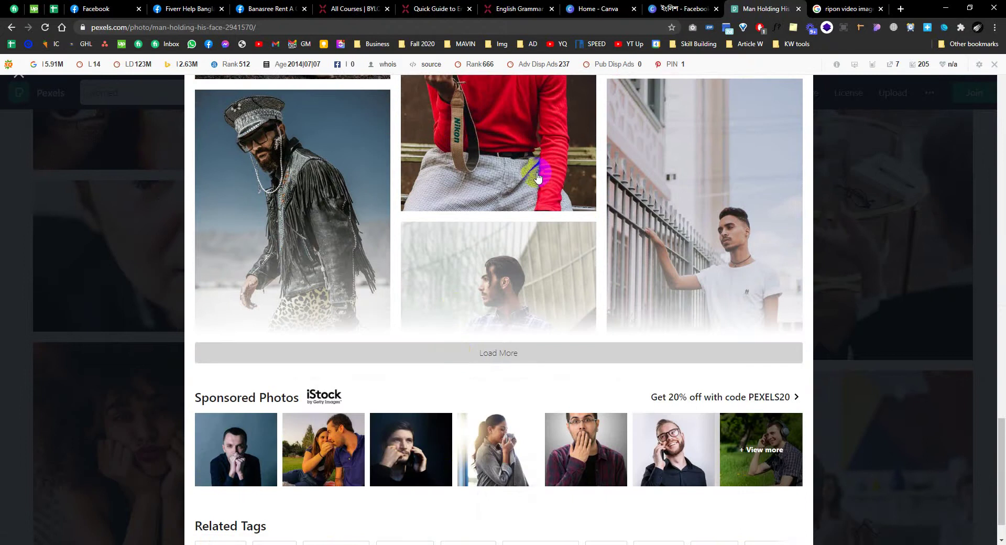
Step: Examine the additional similar photos of men for a portrait that could suit the post, loading another batch along the way
scroll(307, 352, down, 4)
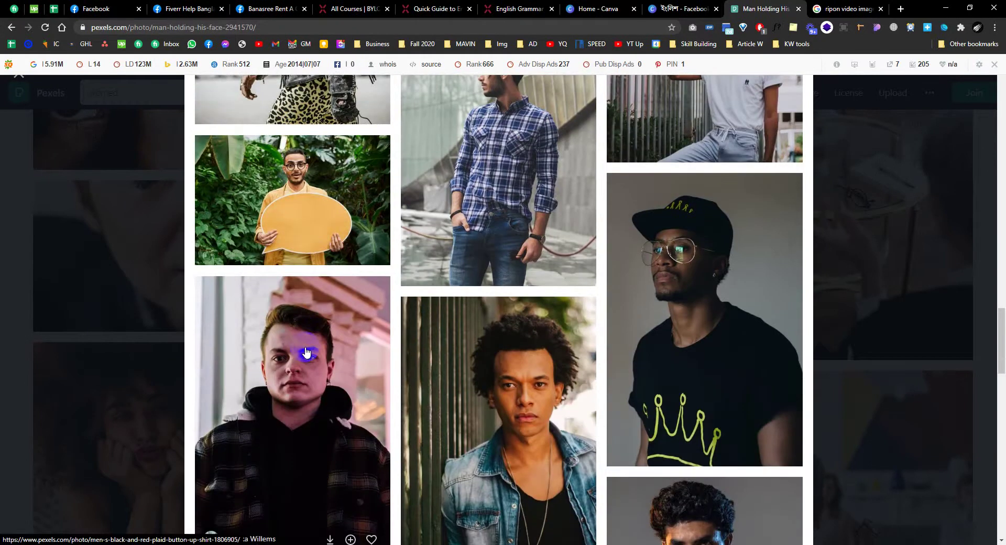
scroll(306, 352, down, 5)
scroll(306, 352, down, 10)
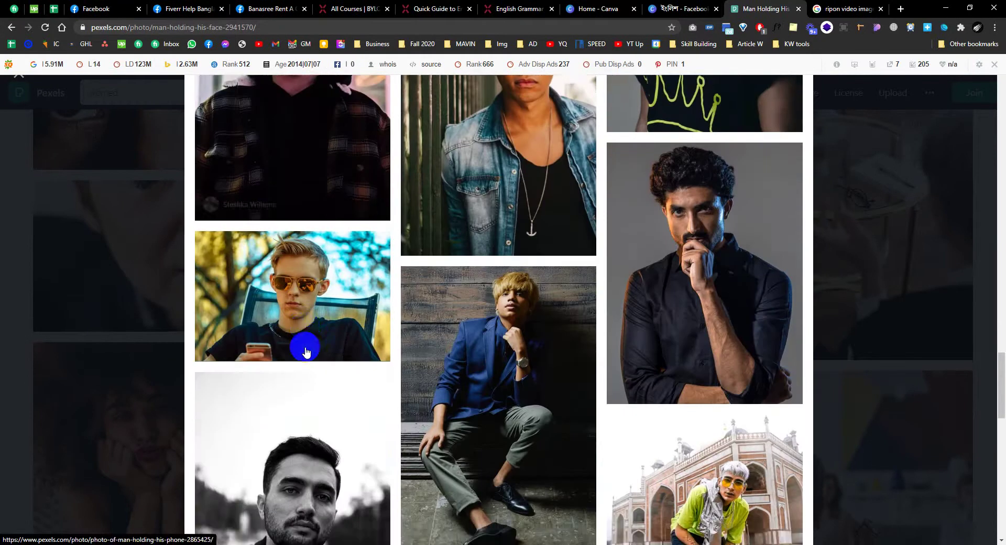
scroll(307, 352, down, 6)
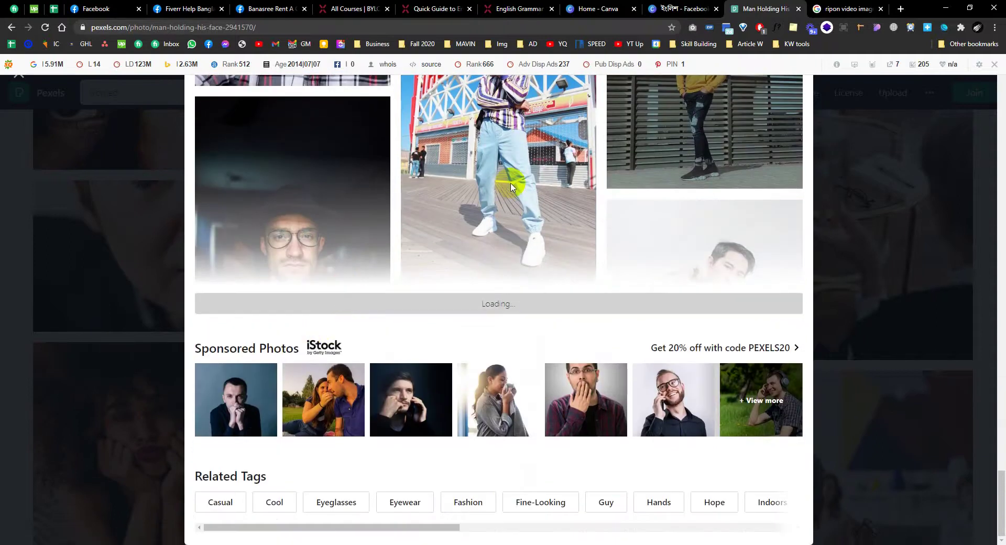
scroll(511, 188, down, 8)
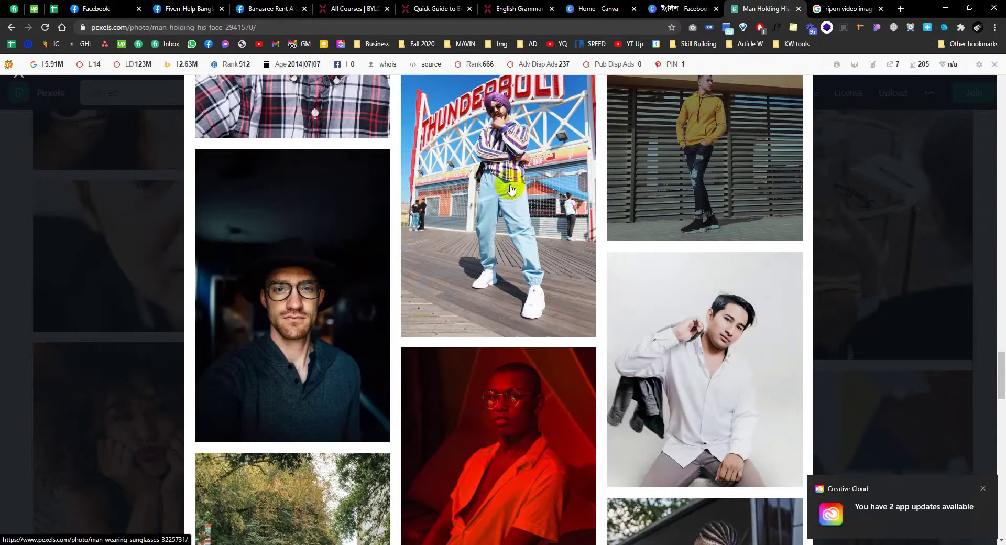
scroll(510, 188, down, 8)
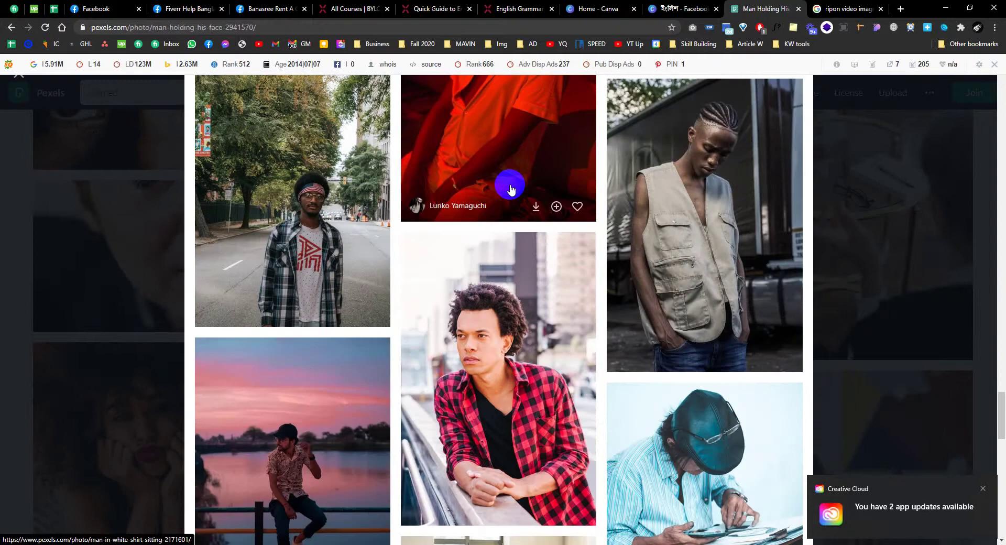
scroll(511, 189, down, 2)
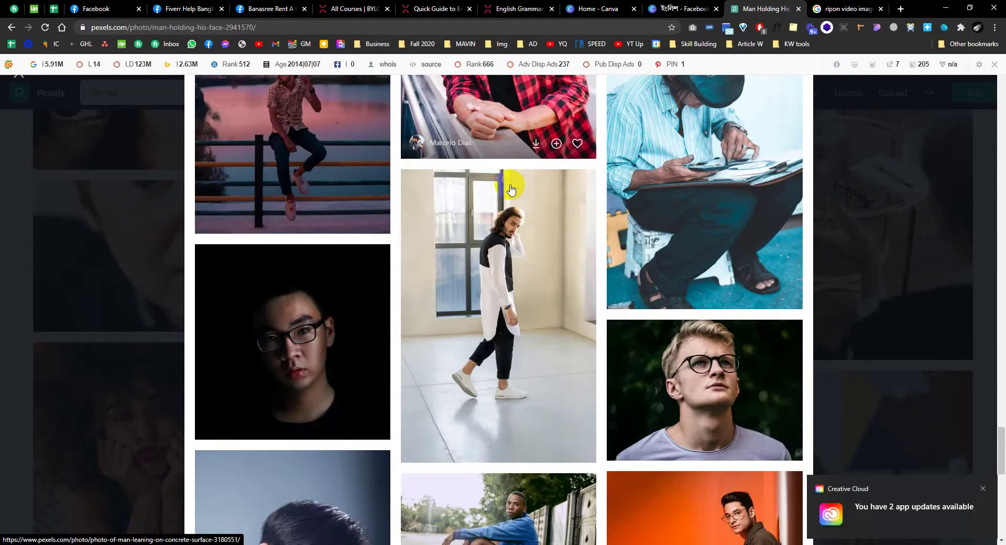
scroll(511, 189, down, 5)
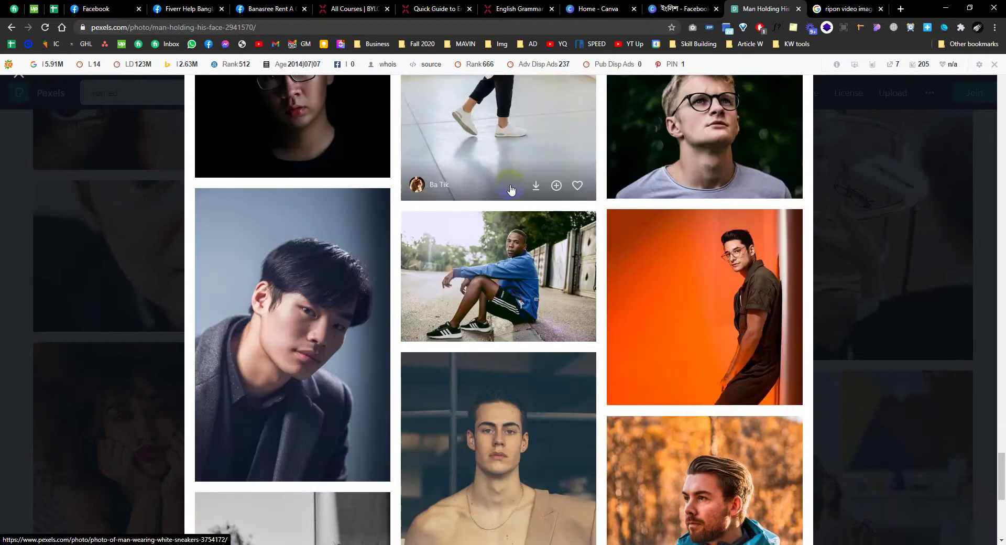
scroll(511, 189, down, 4)
scroll(511, 190, up, 15)
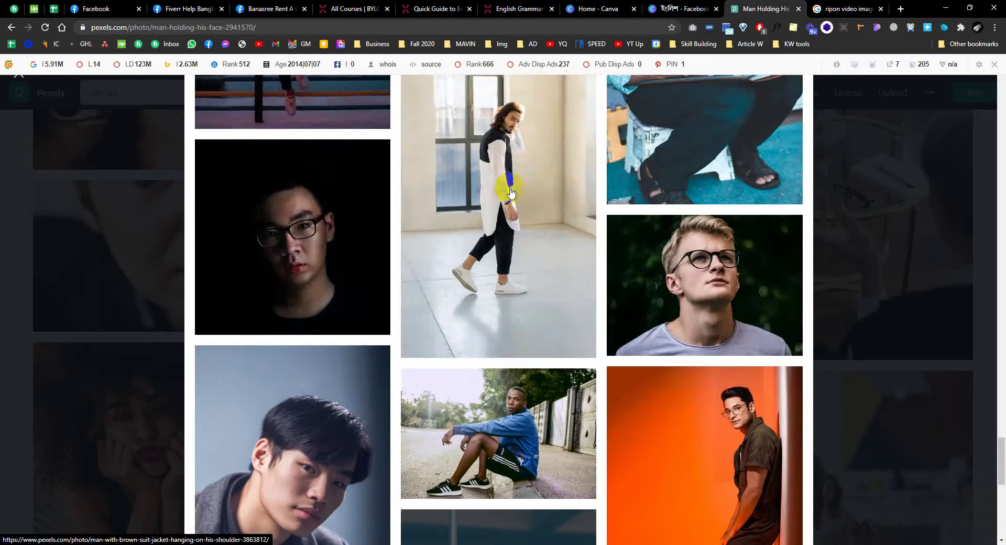
scroll(510, 191, up, 20)
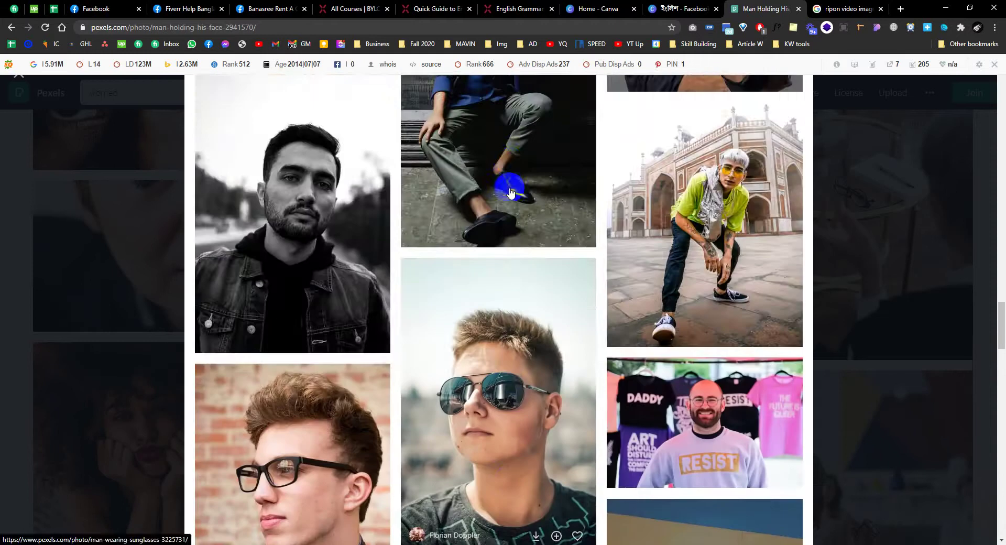
scroll(514, 189, up, 2)
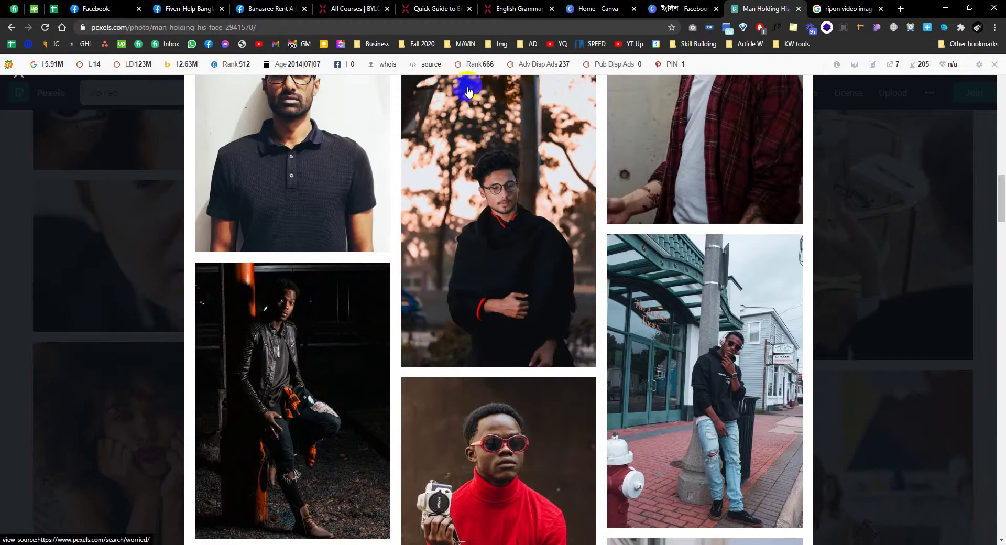
Step: Leave the photo preview, search Pexels for "bangladeshi man" and look through the results for a suitable portrait
click(965, 198)
click(174, 93)
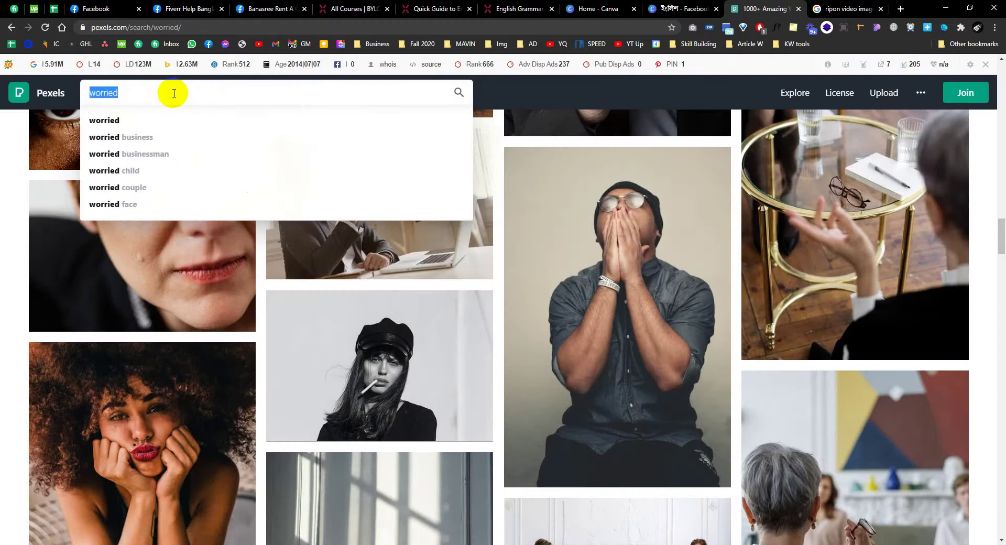
text(bangladeshi)
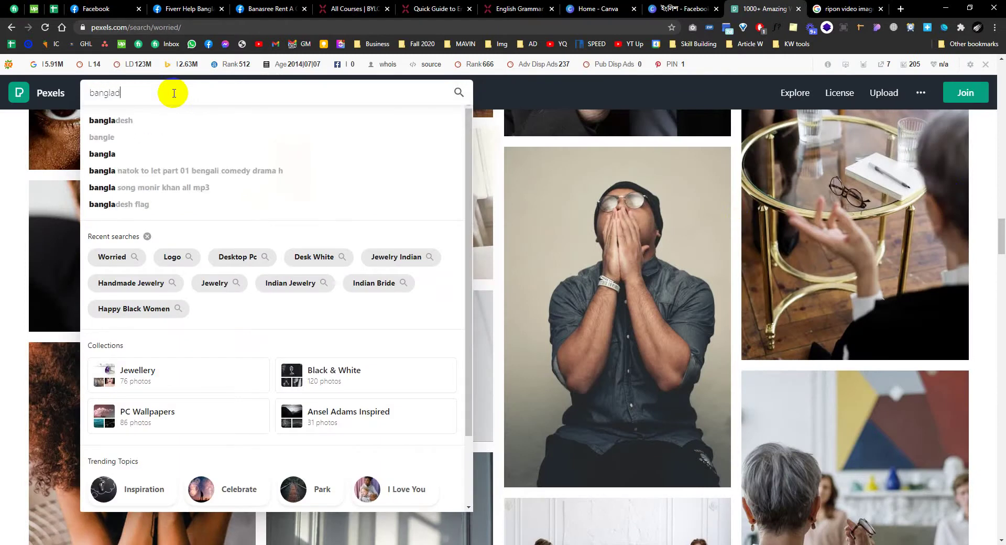
text( man)
key(Return)
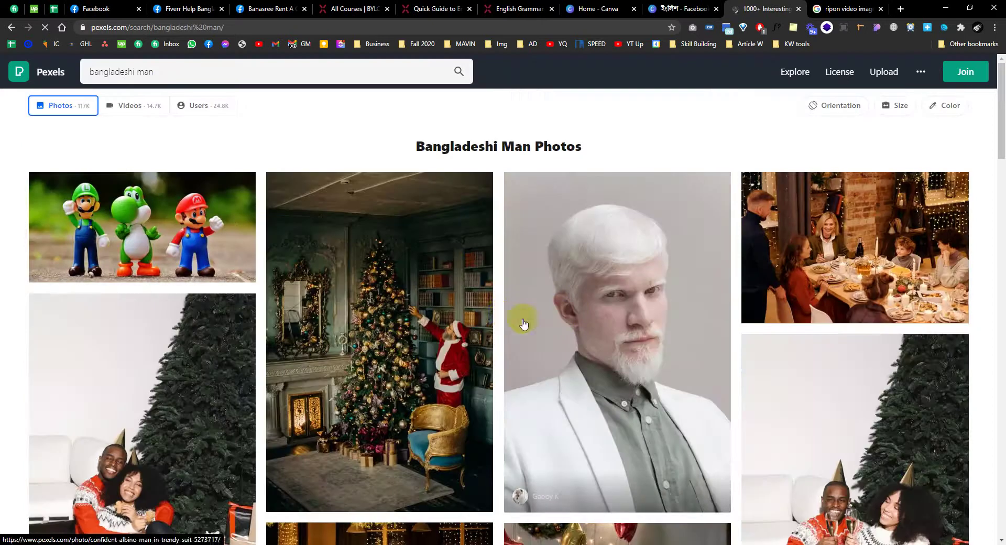
scroll(500, 316, down, 5)
scroll(500, 317, down, 15)
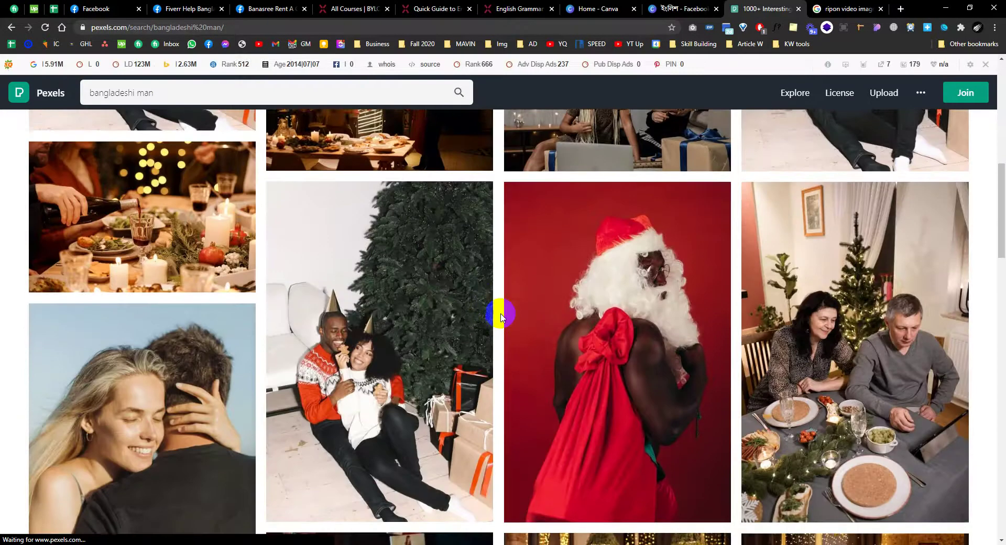
scroll(500, 317, down, 6)
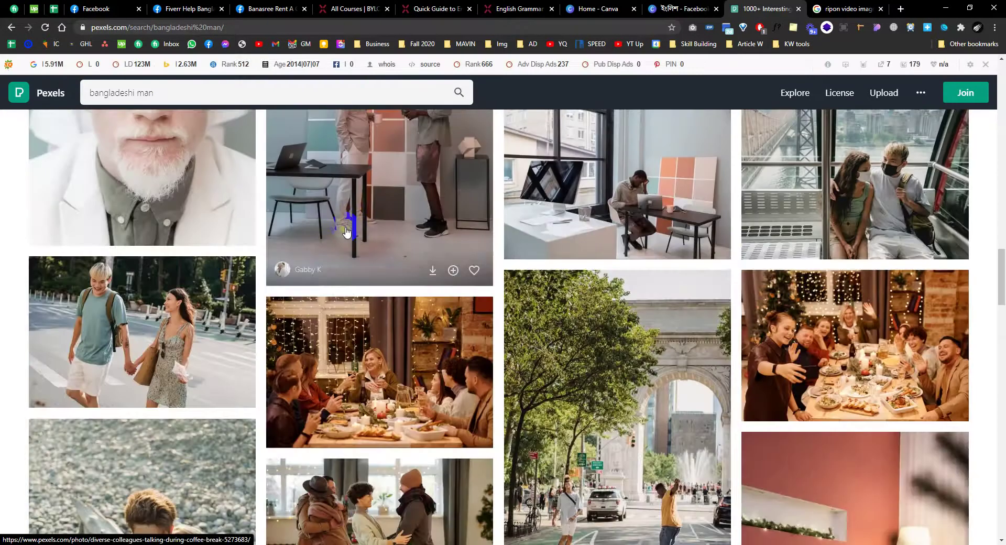
Step: Shorten the Pexels search to "bangladeshi" and look through the resulting photos for a suitable portrait
click(229, 97)
key(BackSpace)
key(BackSpace)
key(BackSpace)
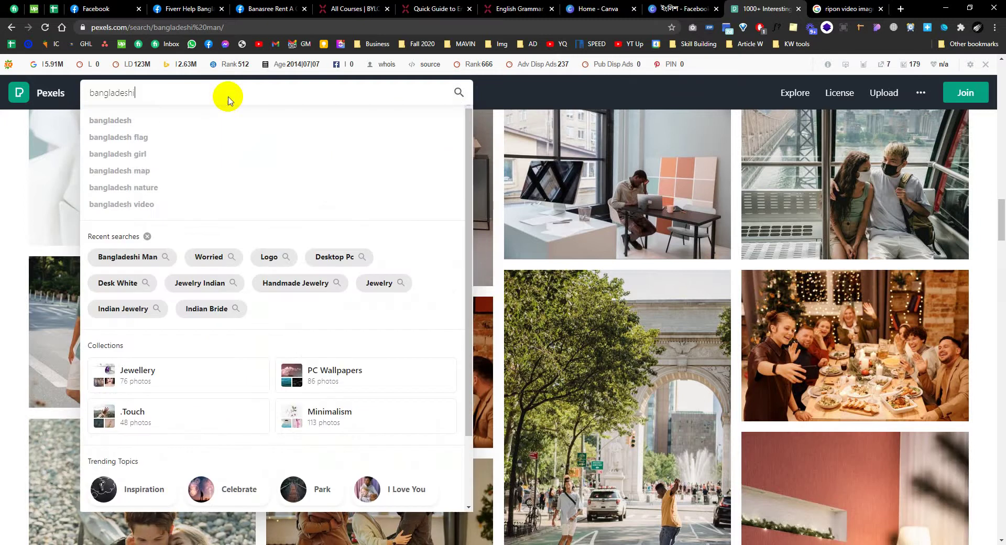
key(Return)
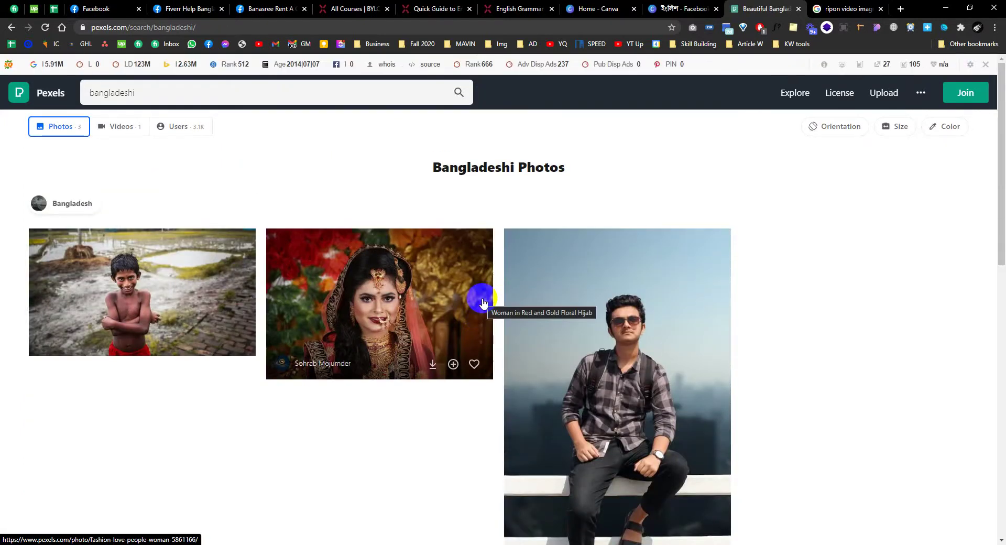
scroll(482, 302, down, 6)
scroll(482, 302, up, 6)
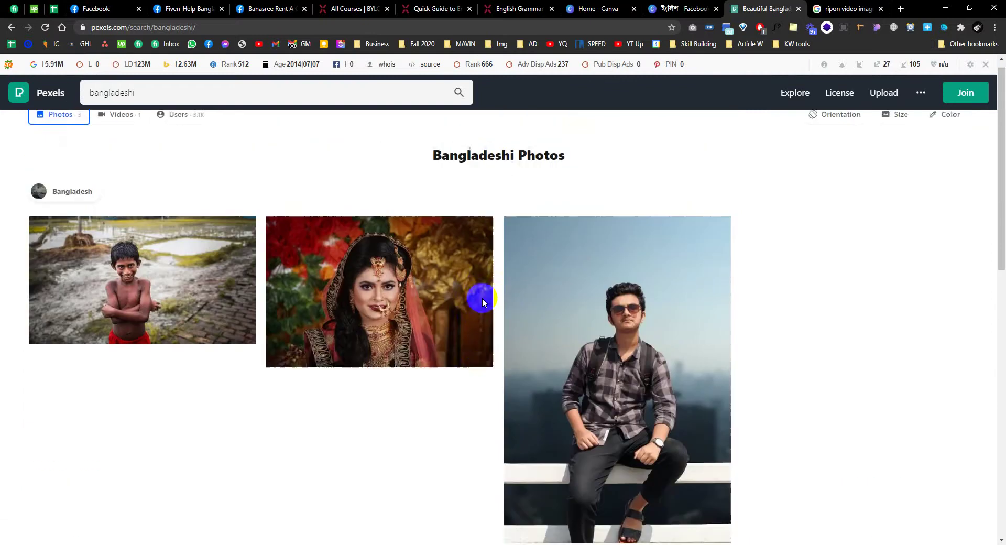
Step: Return to the Pexels "worried" results and open the photo of the man in a beanie holding his face
key(alt+Left)
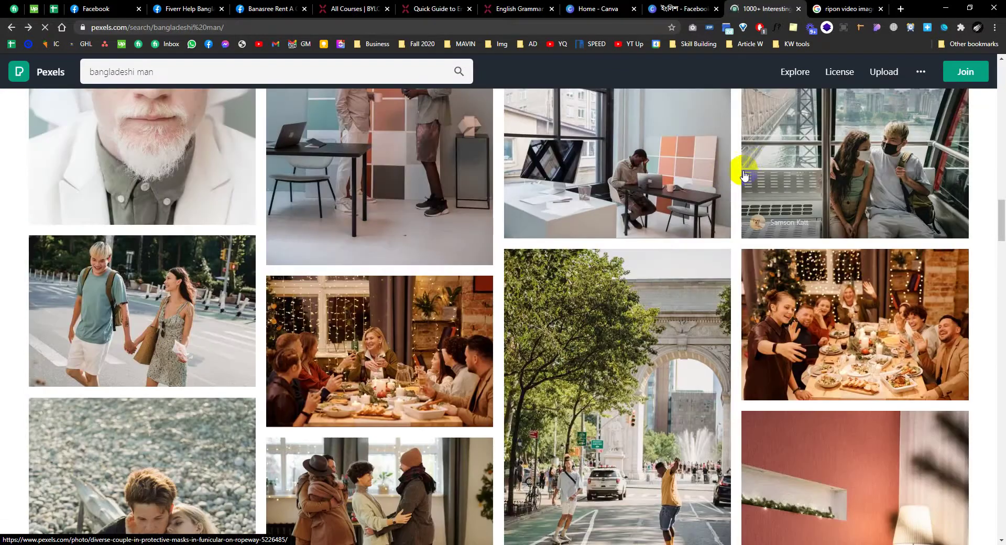
scroll(734, 178, up, 15)
scroll(754, 172, up, 5)
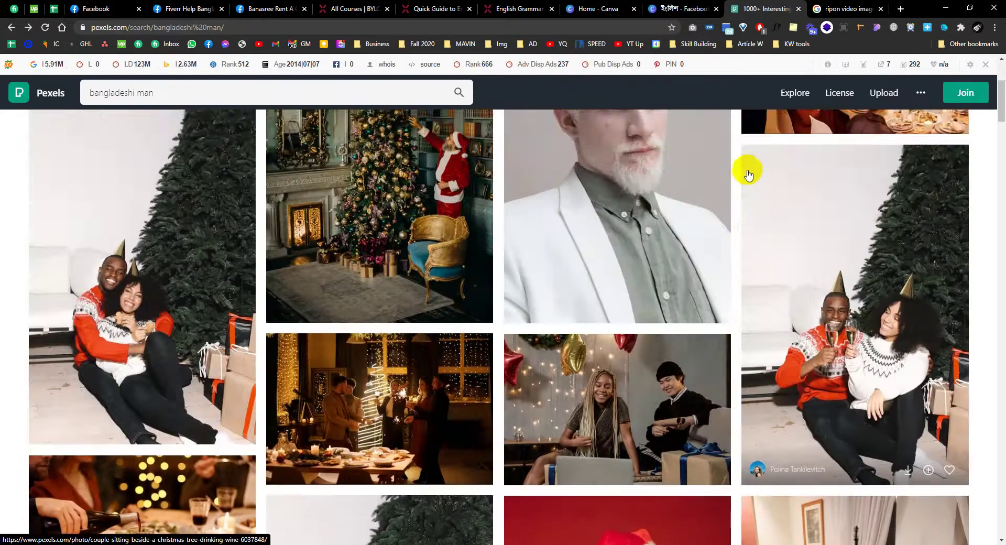
key(alt+Left)
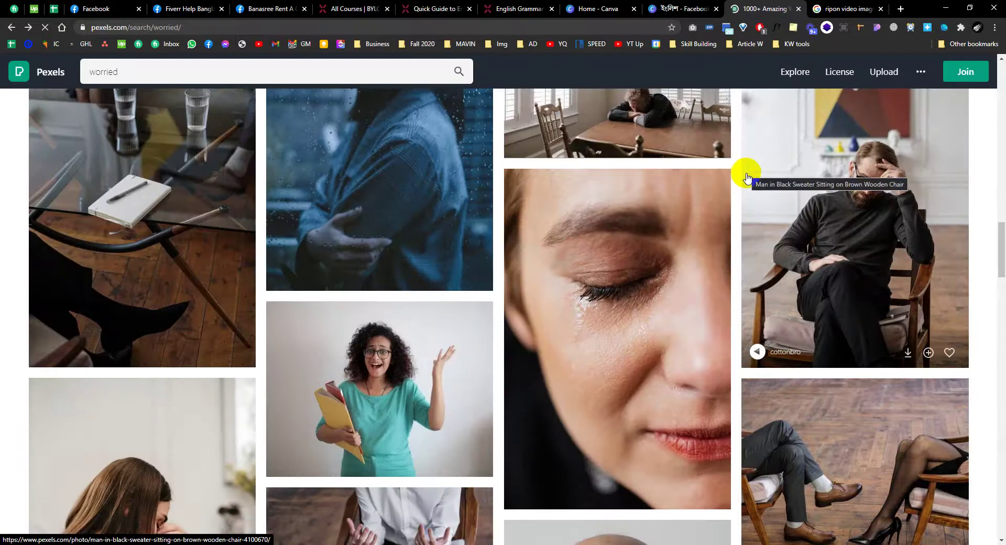
scroll(748, 177, down, 15)
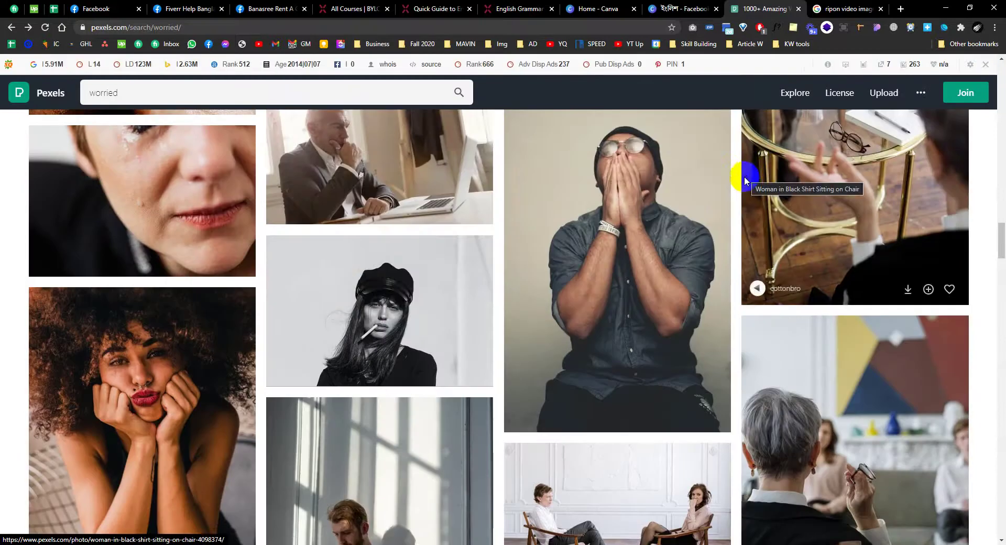
click(640, 181)
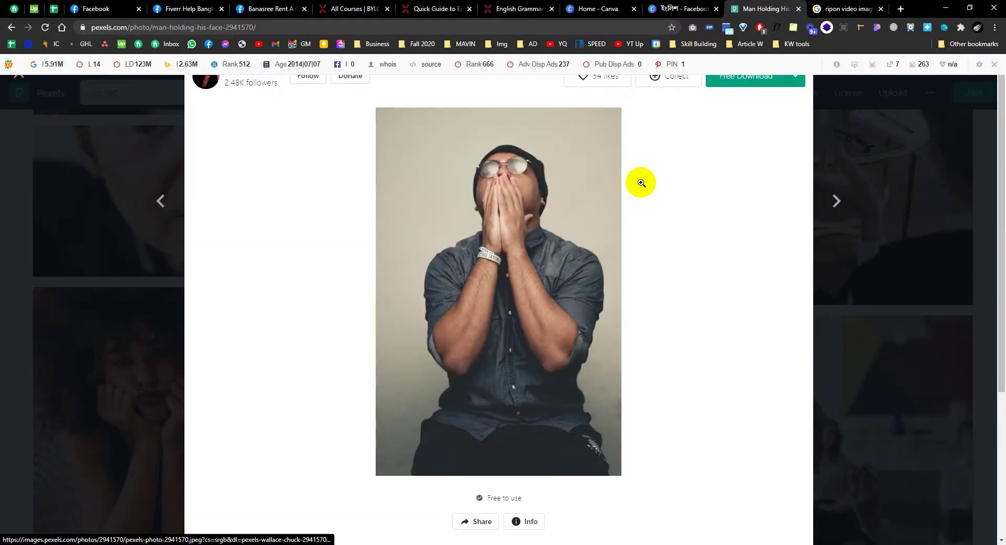
Step: Download the photo in the Large size (1920 x 2880) and save it in the Facebook folder under SSM on drive E
click(795, 95)
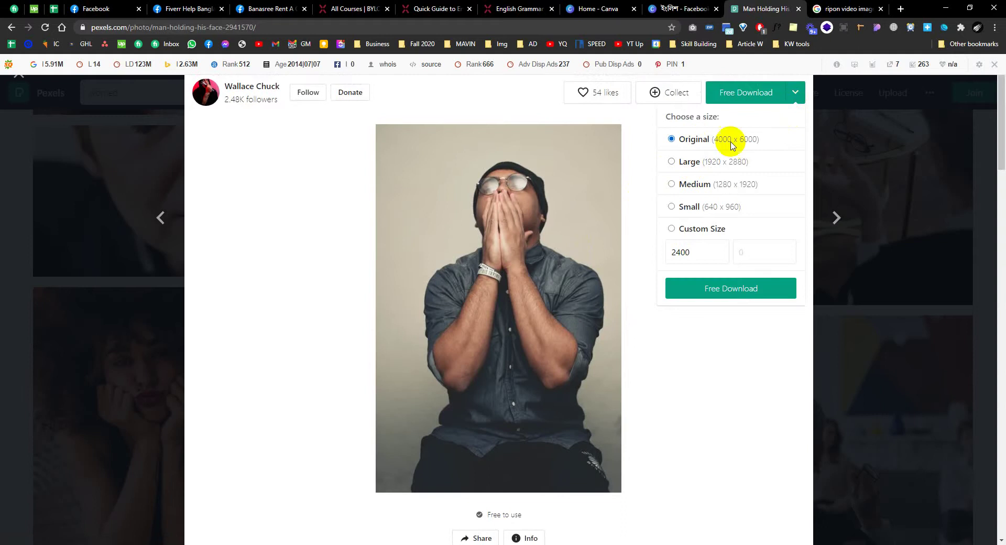
click(689, 163)
click(724, 283)
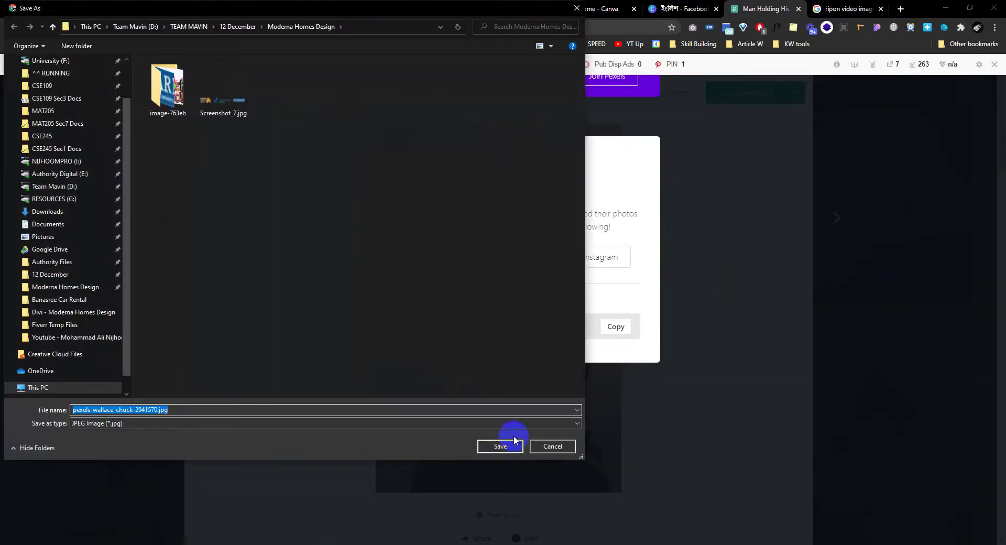
scroll(47, 283, down, 1)
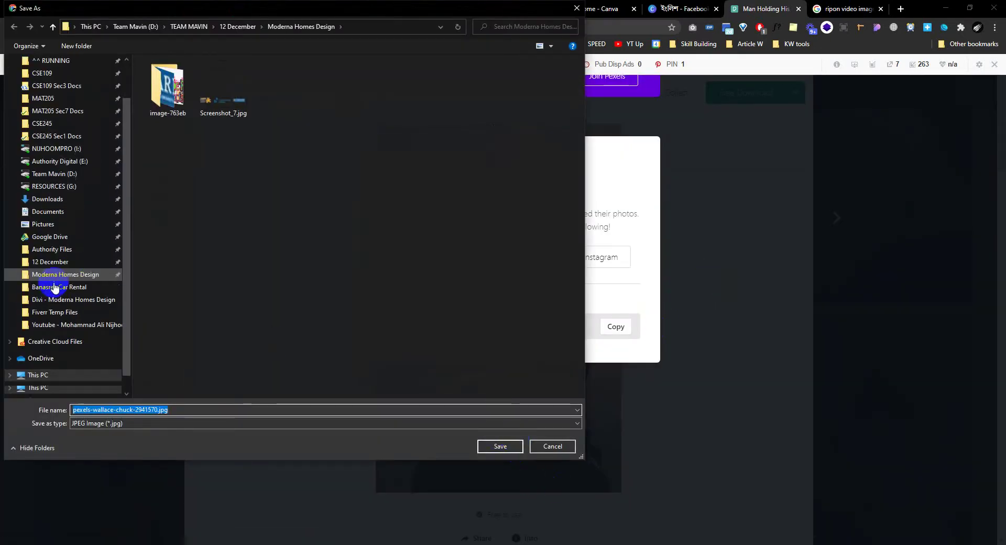
click(66, 325)
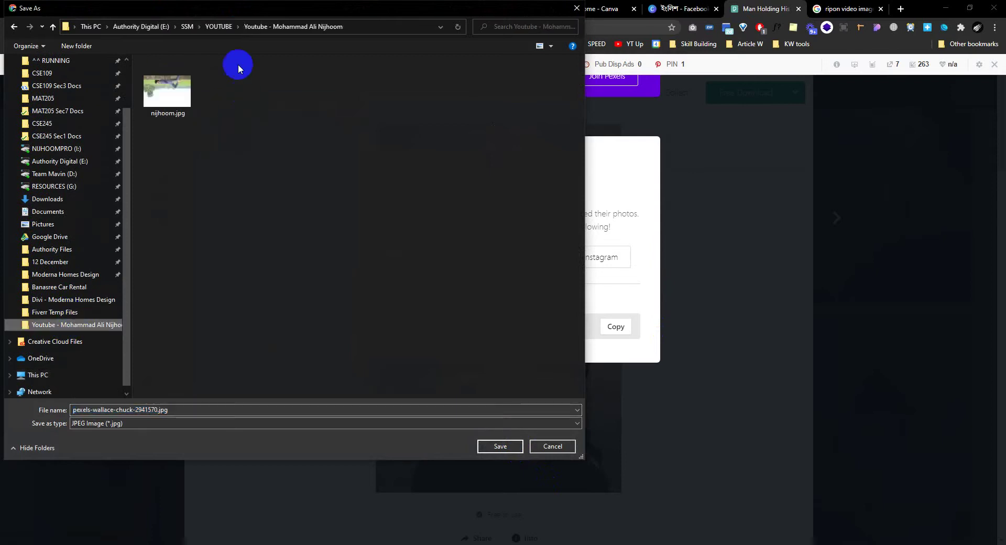
click(221, 27)
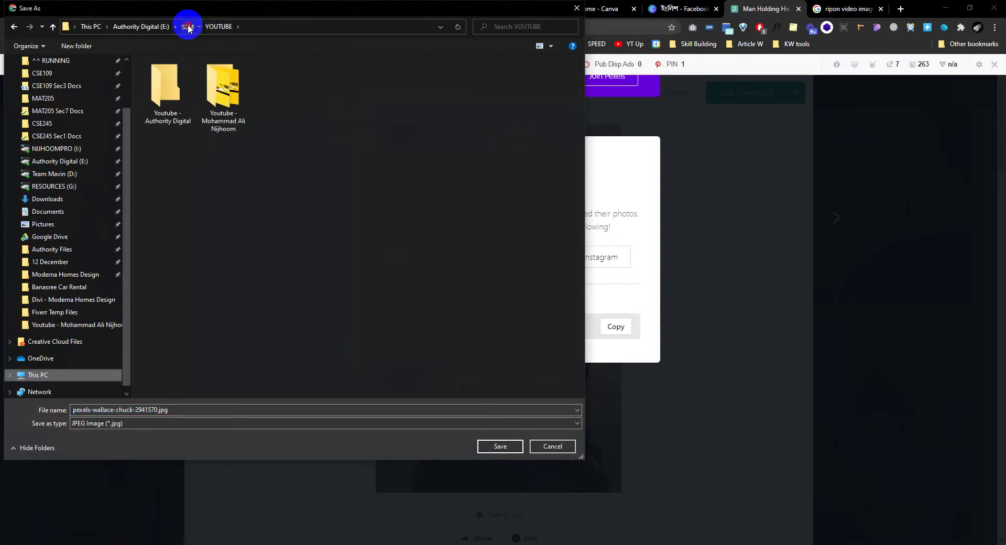
click(188, 25)
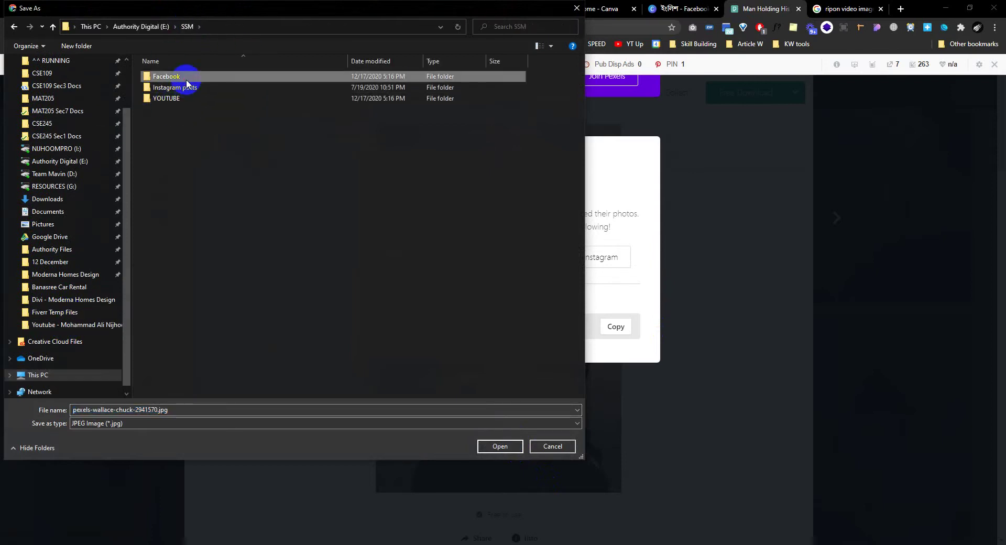
double_click(184, 77)
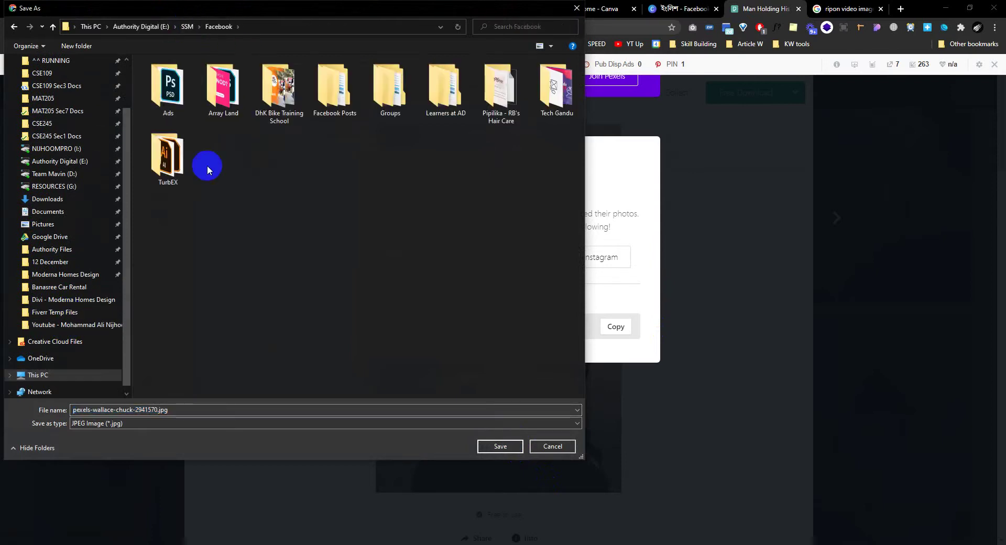
click(487, 446)
Step: Load remove.bg in place of the Google image results and upload the downloaded photo for background removal
click(846, 9)
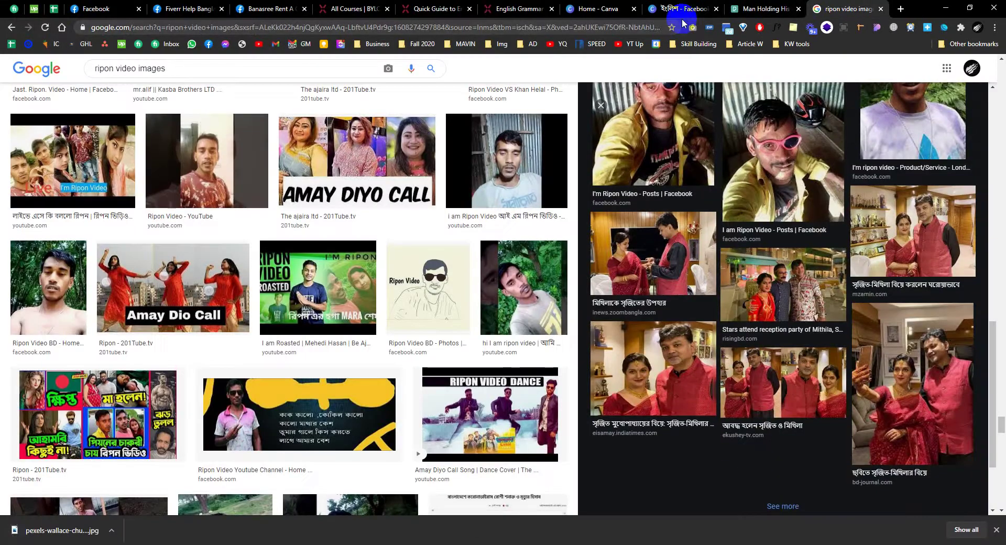
click(657, 30)
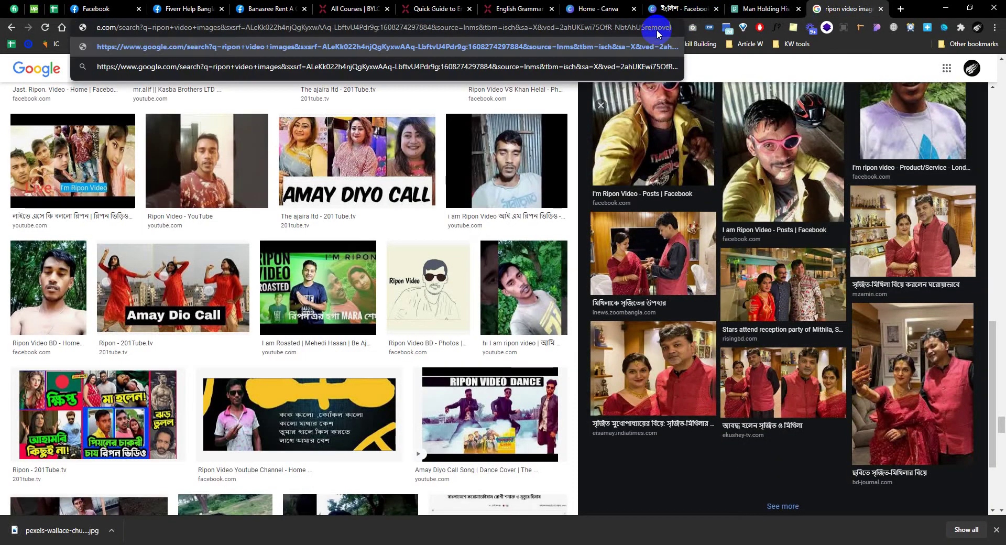
text(remove.)
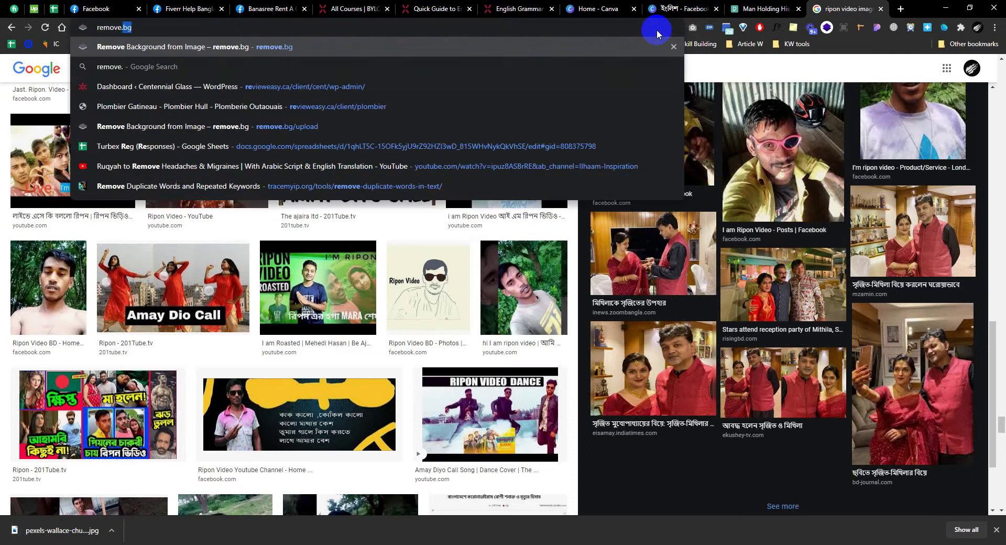
key(Return)
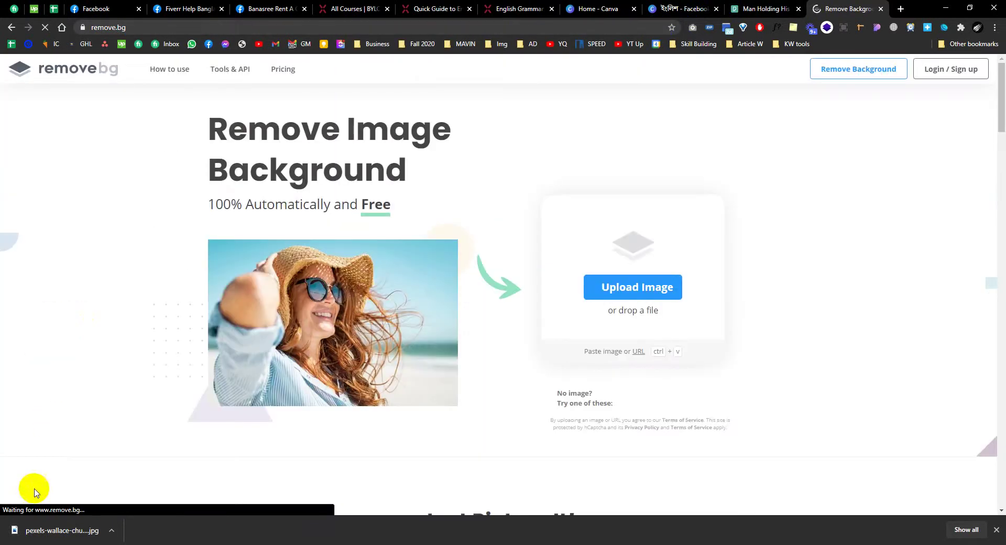
drag(61, 530, 451, 202)
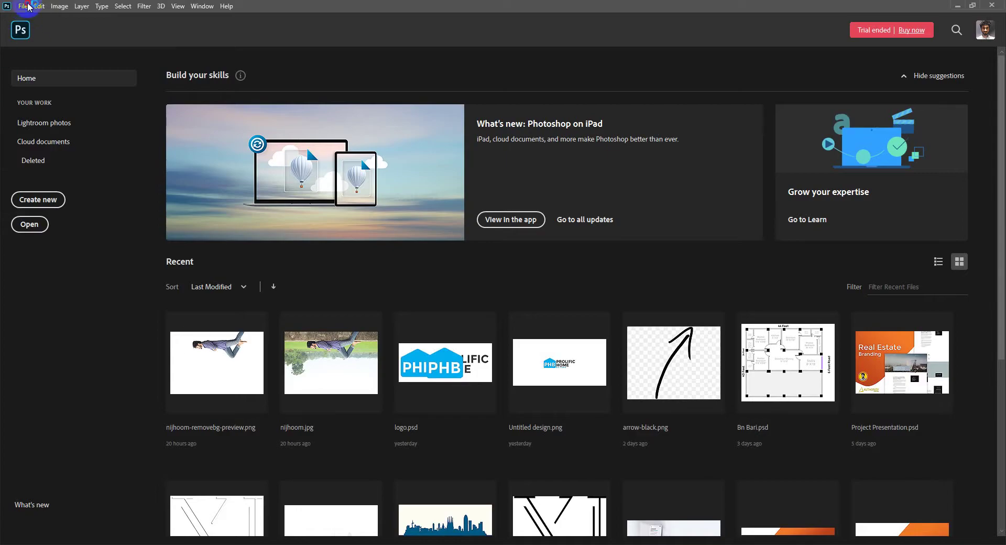
Step: Switch to Photoshop and open the downloaded JPG of the man from the SSM Facebook folder
click(23, 6)
click(30, 27)
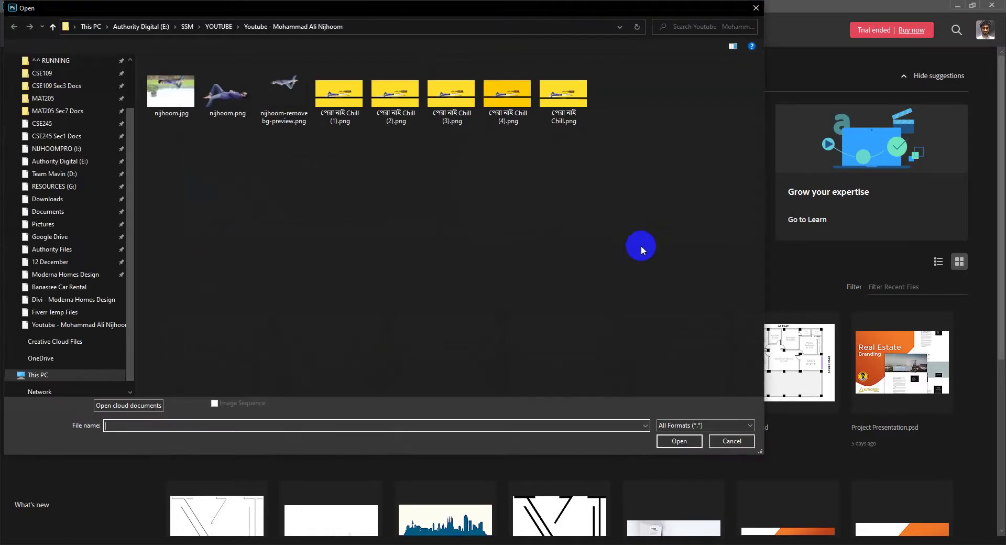
click(214, 27)
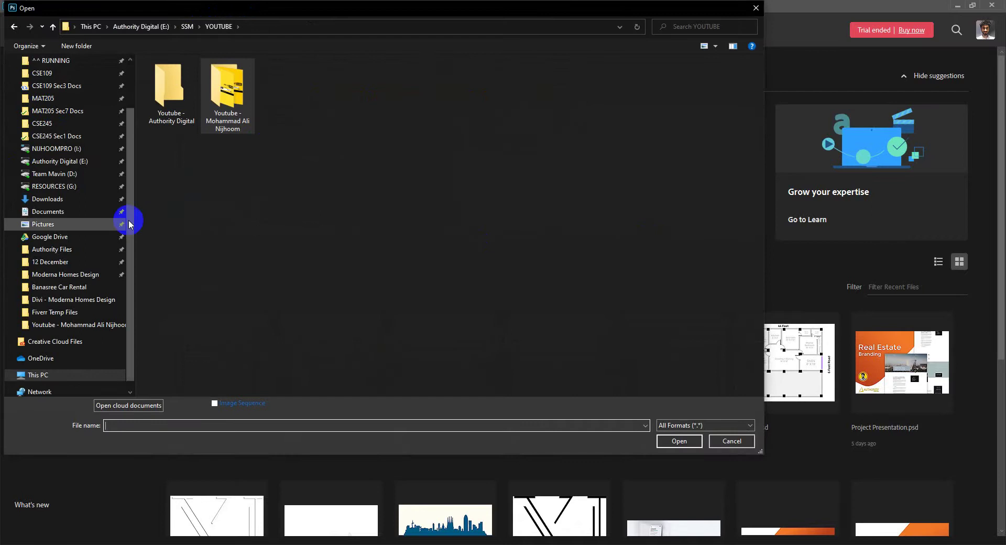
click(187, 26)
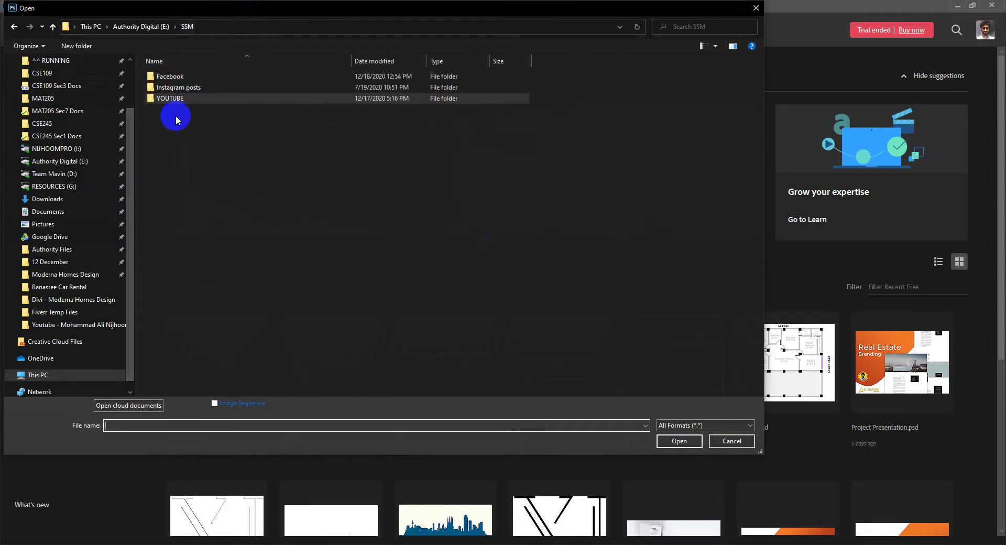
double_click(180, 74)
click(731, 86)
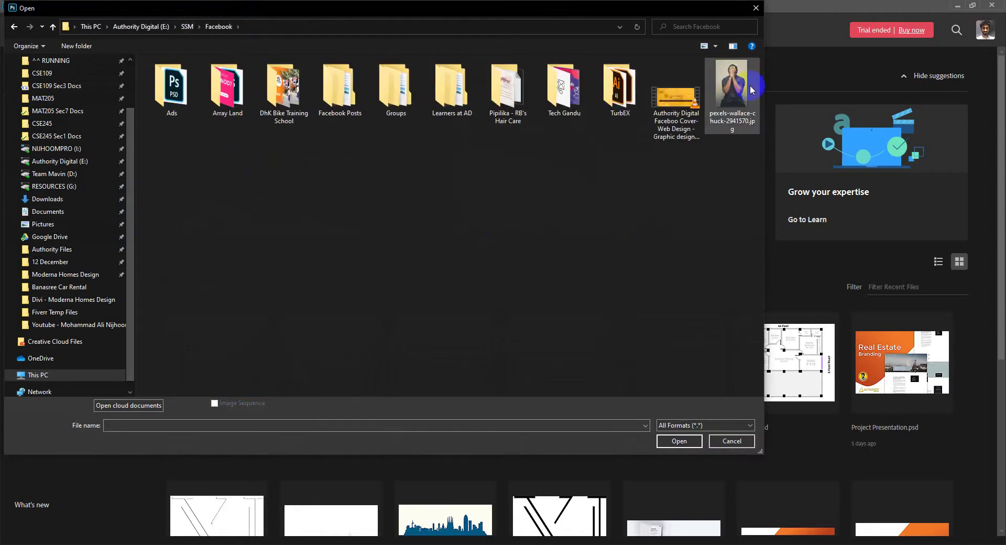
click(681, 441)
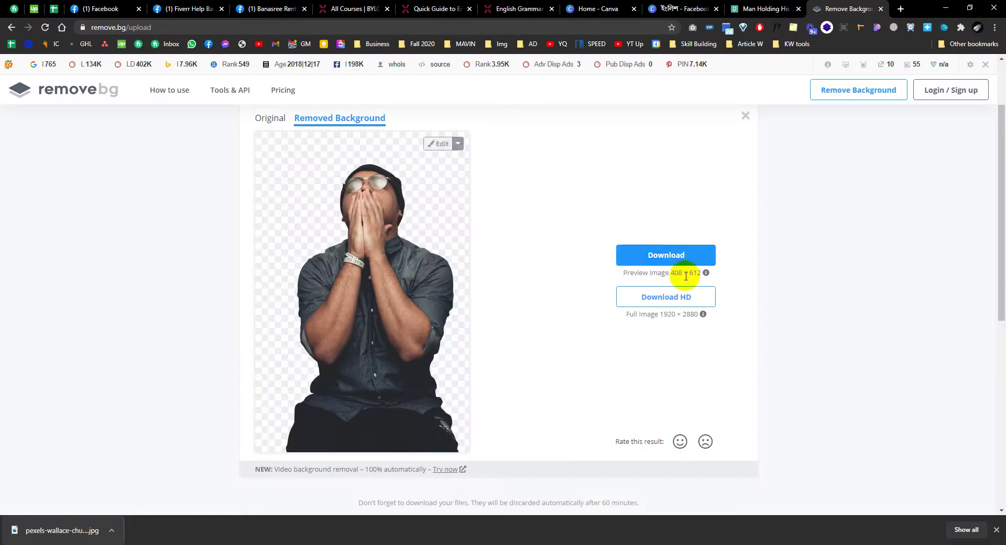
Step: Switch to remove.bg and download the preview-size cutout of the man as a PNG into the Facebook folder
click(652, 261)
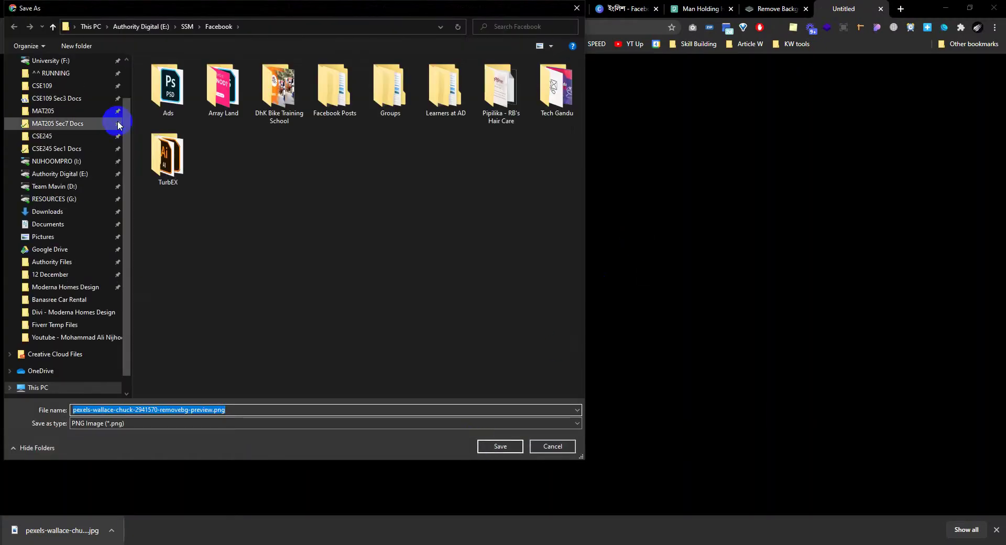
click(513, 445)
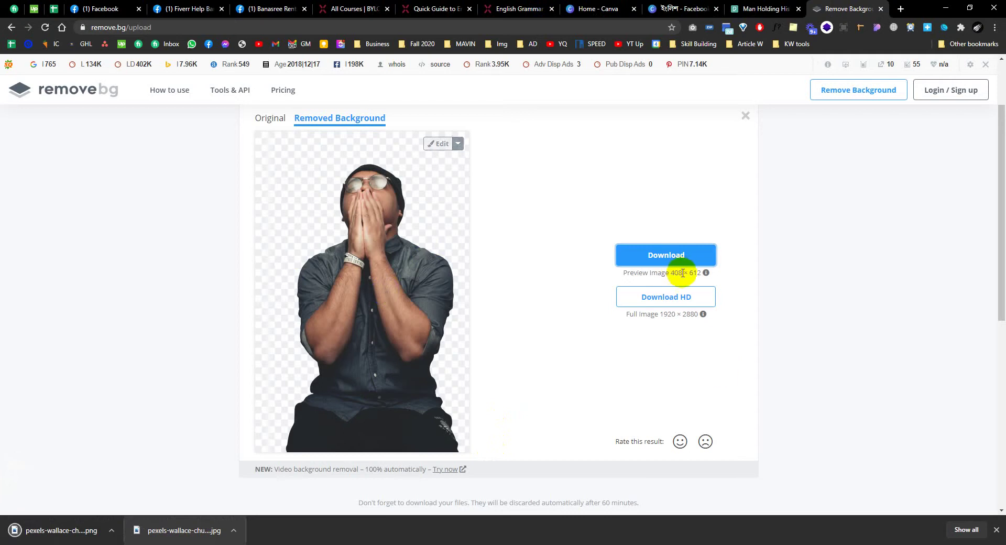
drag(673, 274, 699, 271)
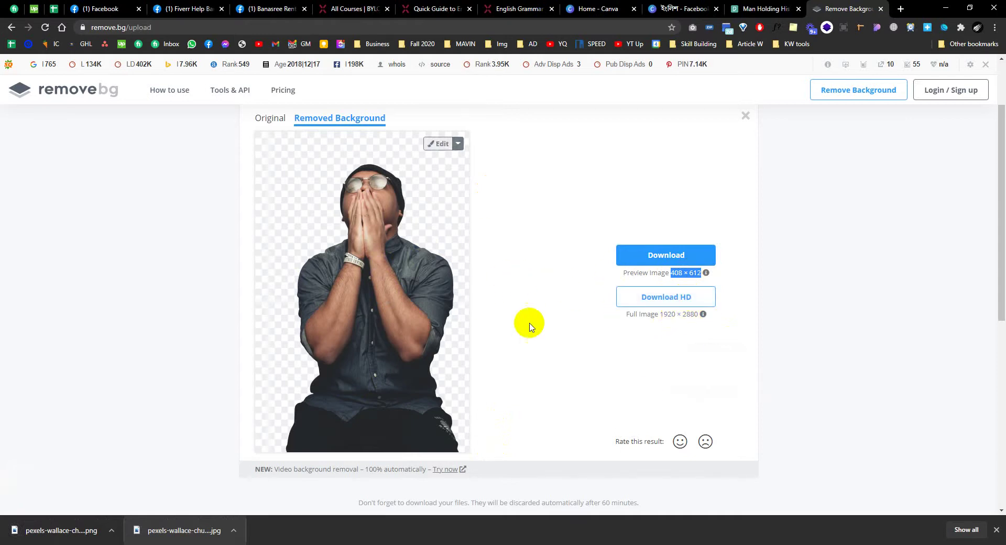
Step: Place the background-removed PNG over the original photo in the Photoshop document at its fitted size
drag(388, 366, 550, 312)
click(497, 27)
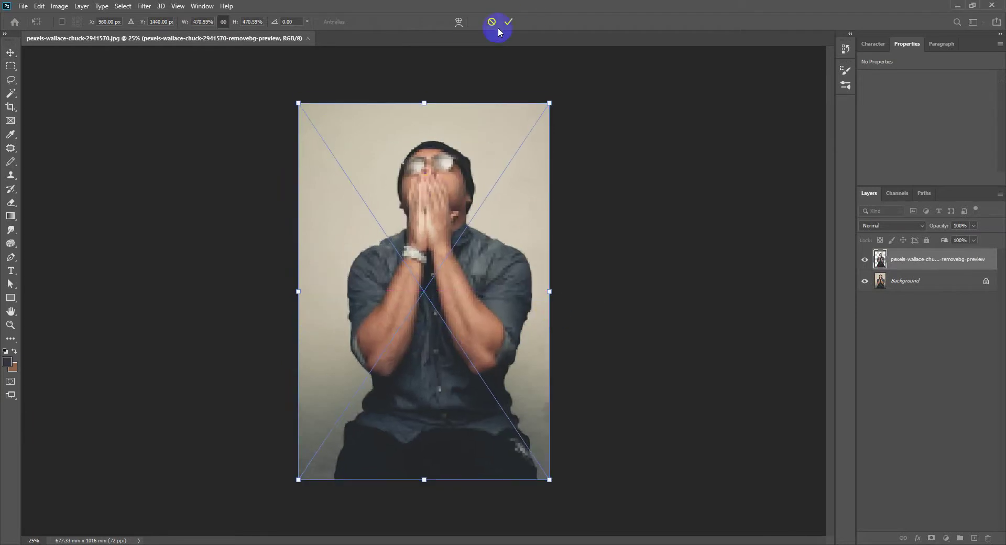
click(509, 22)
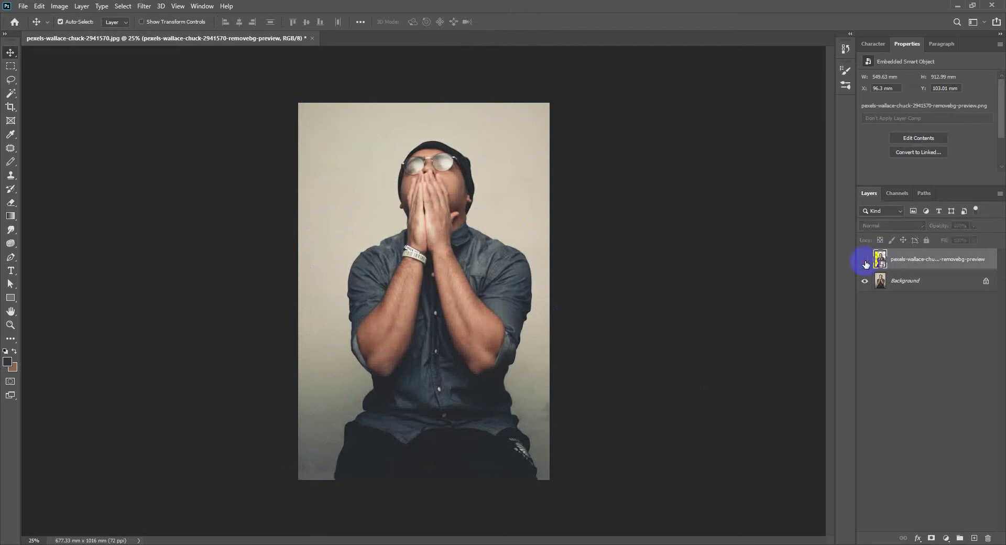
Step: Compare the cutout with the original photo by toggling the visibility of the two layers
click(865, 261)
click(865, 281)
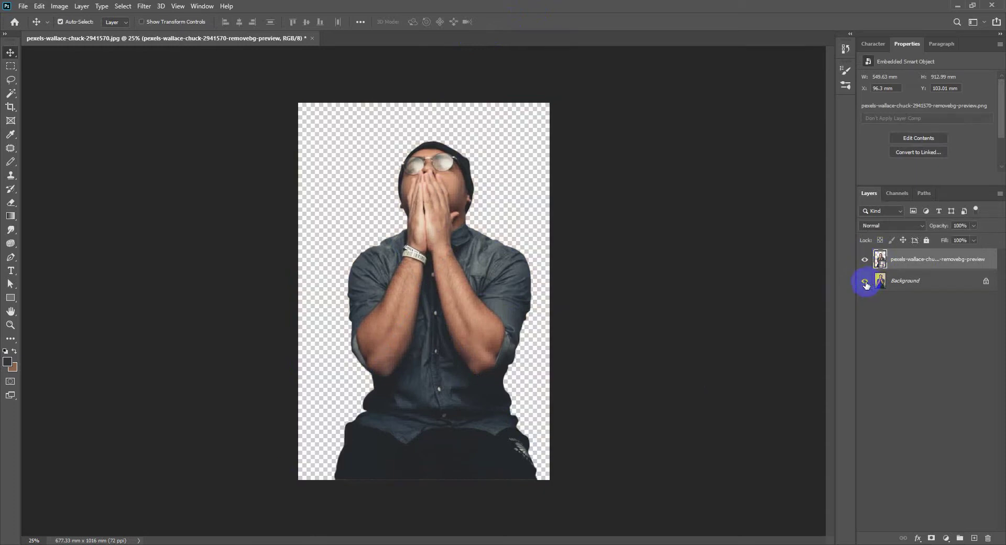
click(865, 281)
Step: Unlock the Background layer and load the cutout layer's outline as a selection with the original photo layer active
click(986, 282)
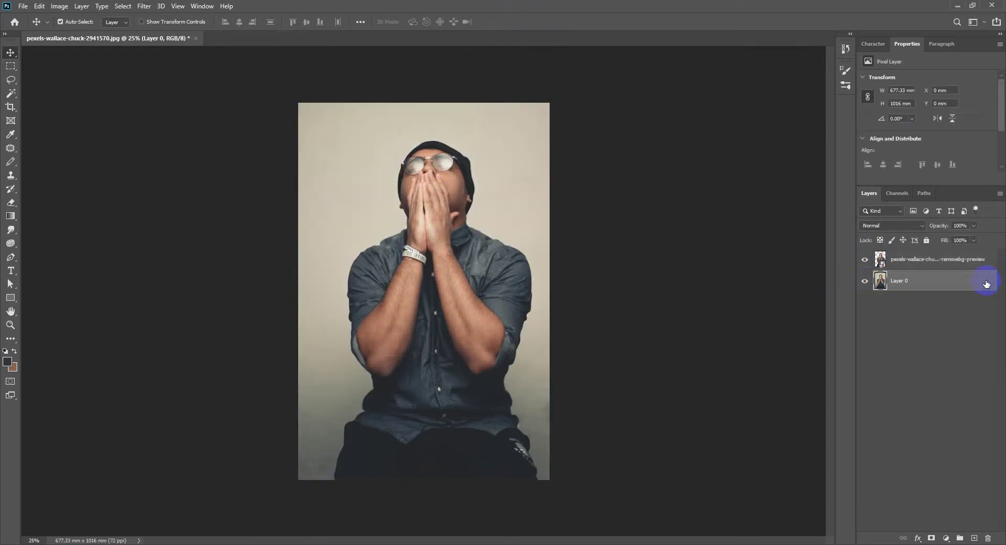
click(901, 265)
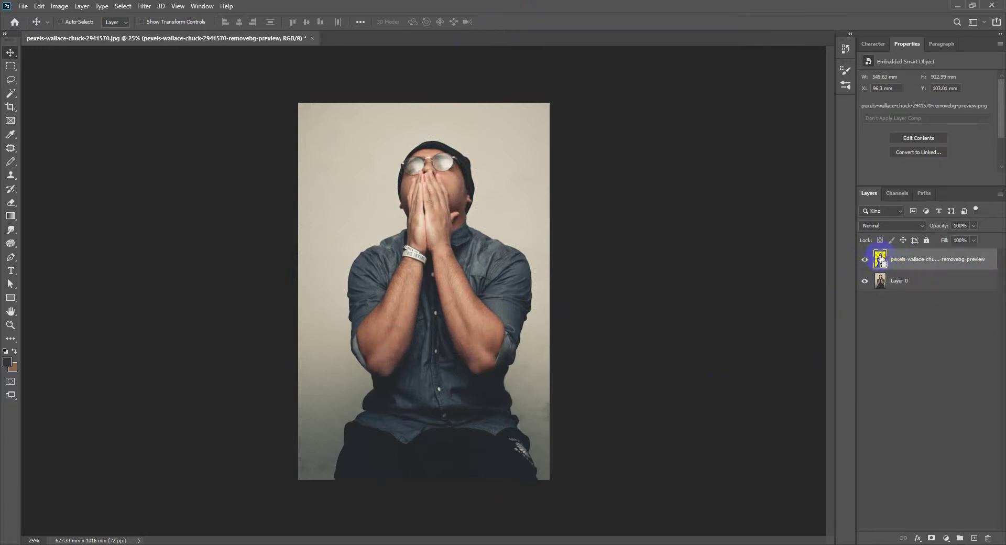
drag(881, 261, 982, 262)
ctrl+click(880, 259)
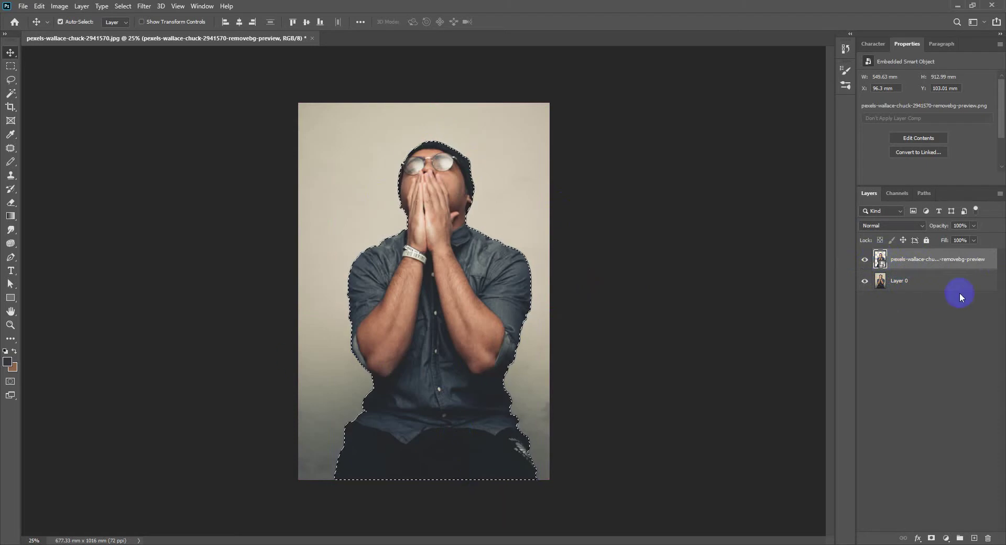
click(889, 280)
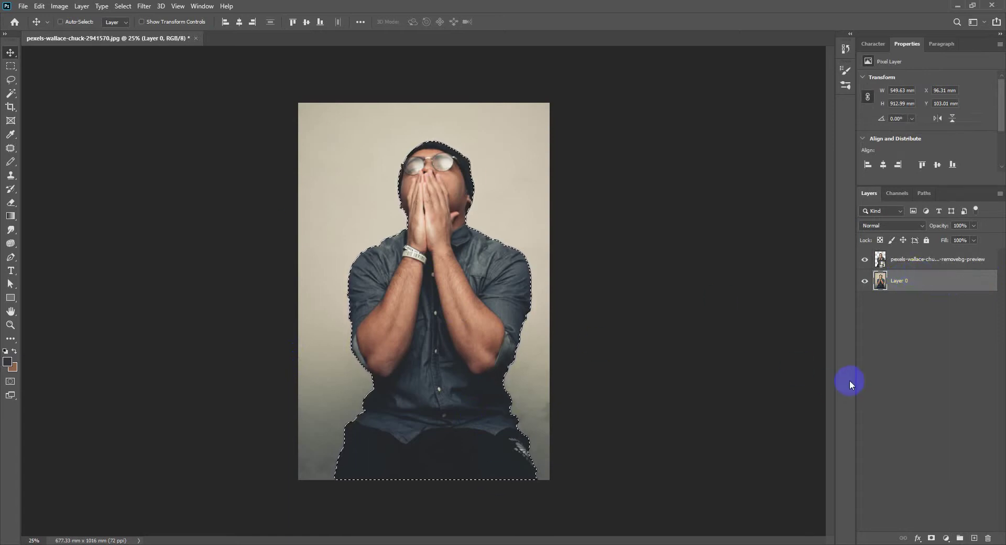
Step: Copy the selected man from the original photo onto a new layer and hide both the original photo and the preview cutout
key(ctrl+j)
click(865, 302)
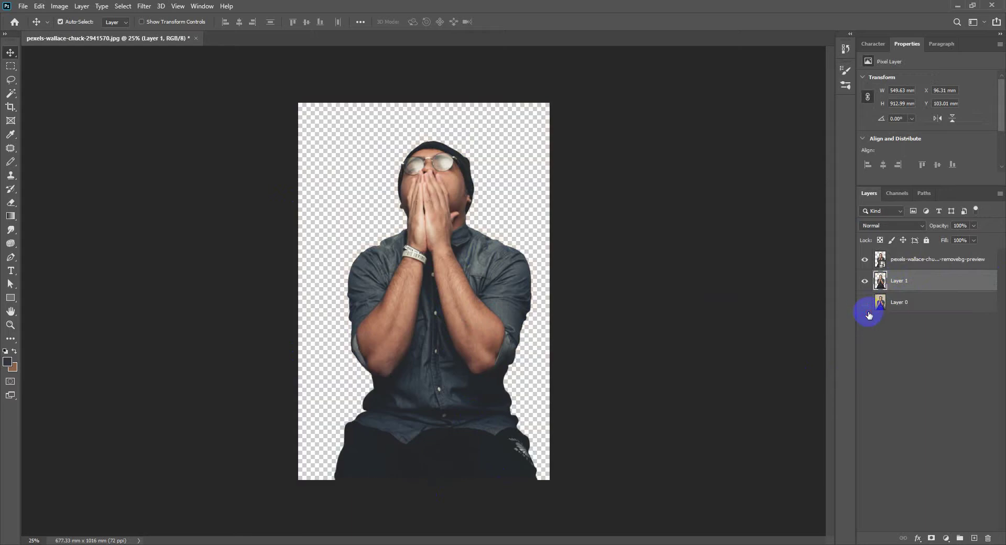
click(866, 259)
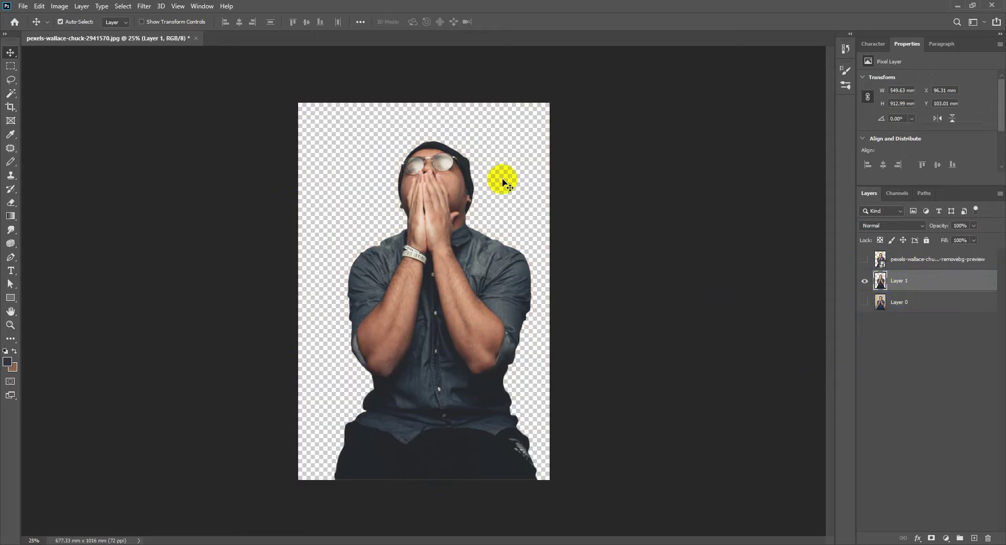
click(643, 313)
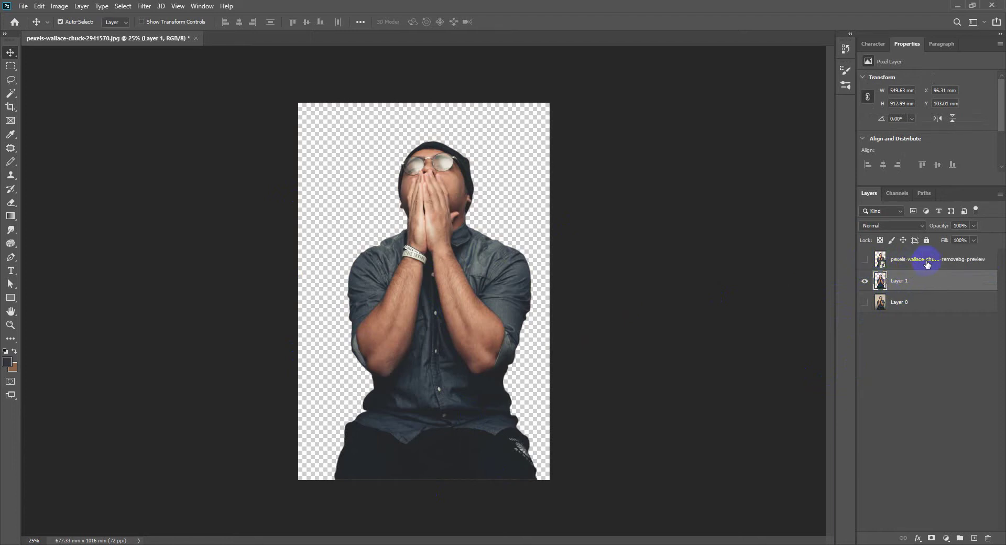
Step: Compare the low-resolution preview cutout with the new high-resolution cutout around the face by toggling the preview layer's visibility
click(865, 260)
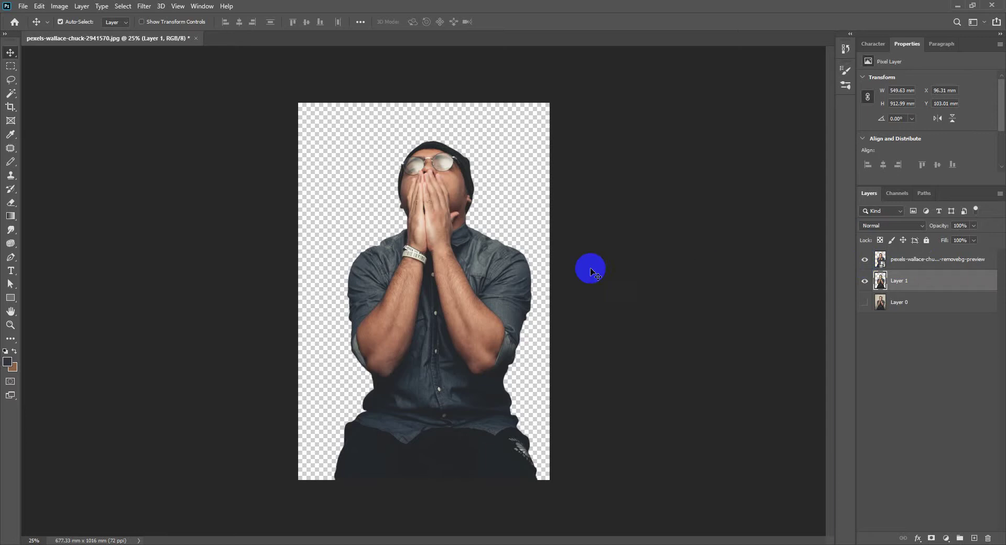
click(445, 180)
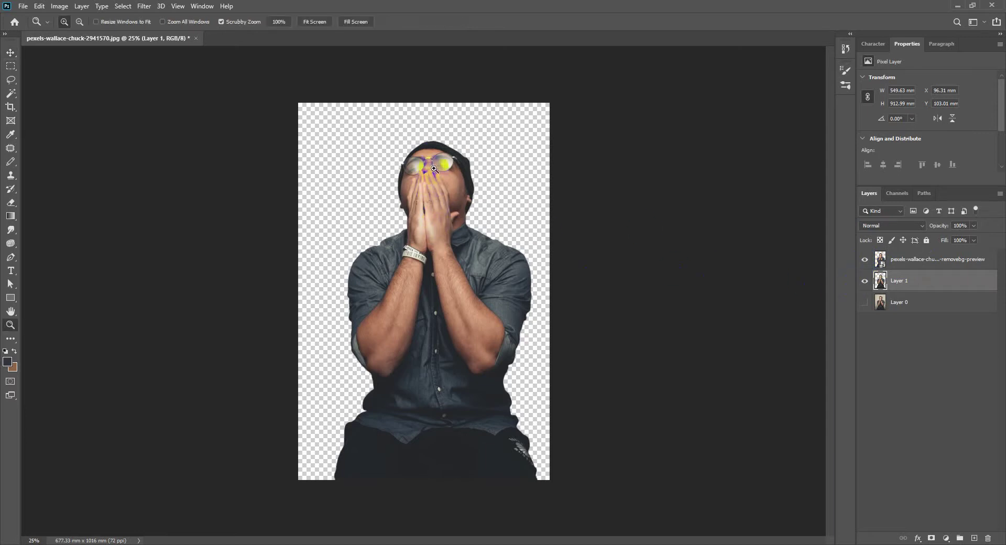
drag(436, 205, 449, 201)
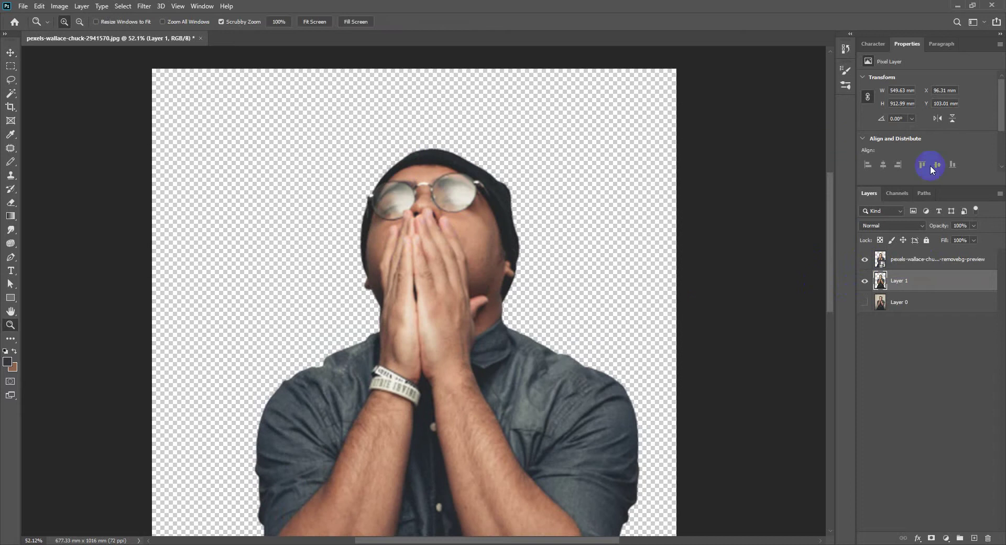
click(864, 260)
click(864, 260)
click(864, 260)
click(864, 260)
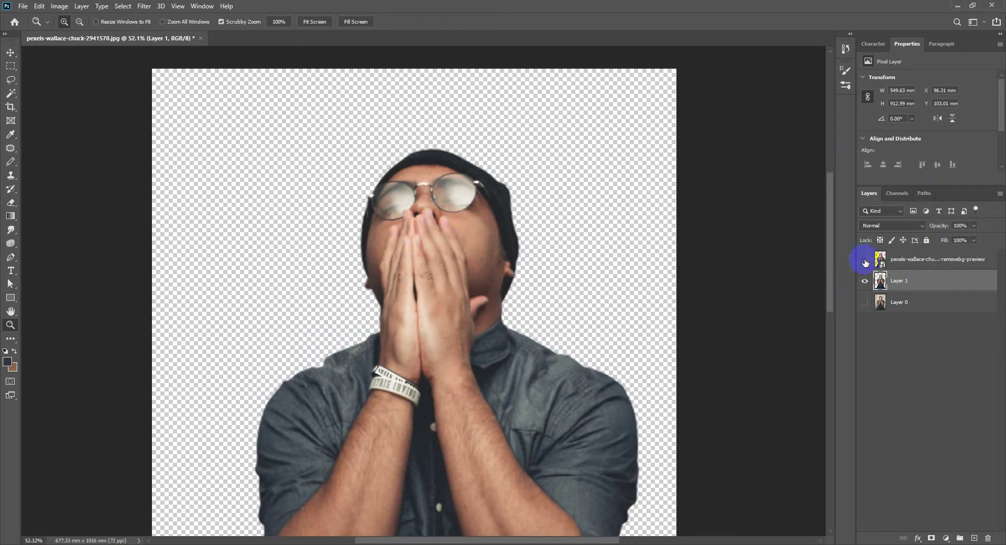
click(864, 261)
click(864, 260)
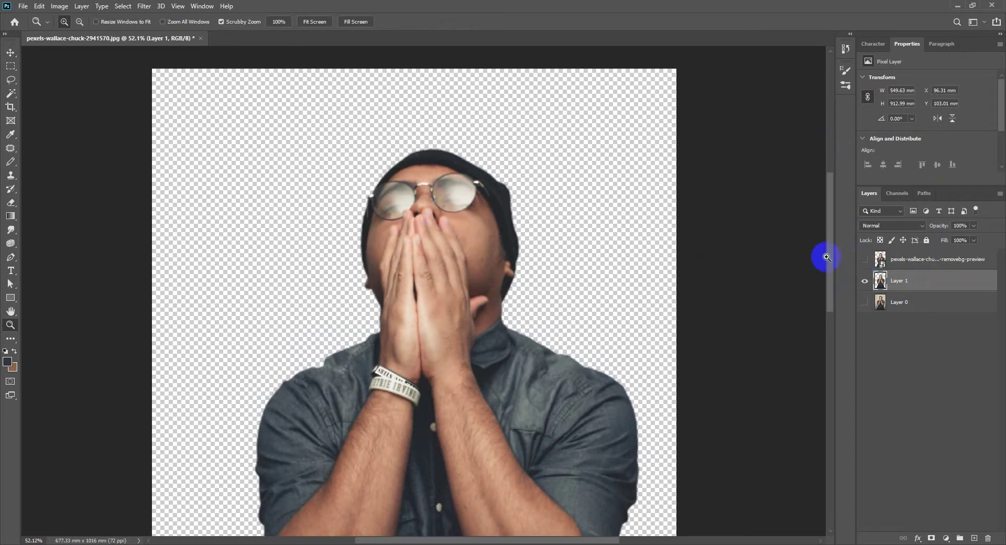
Step: Trim the empty transparent area around the man from the canvas
drag(539, 299, 519, 303)
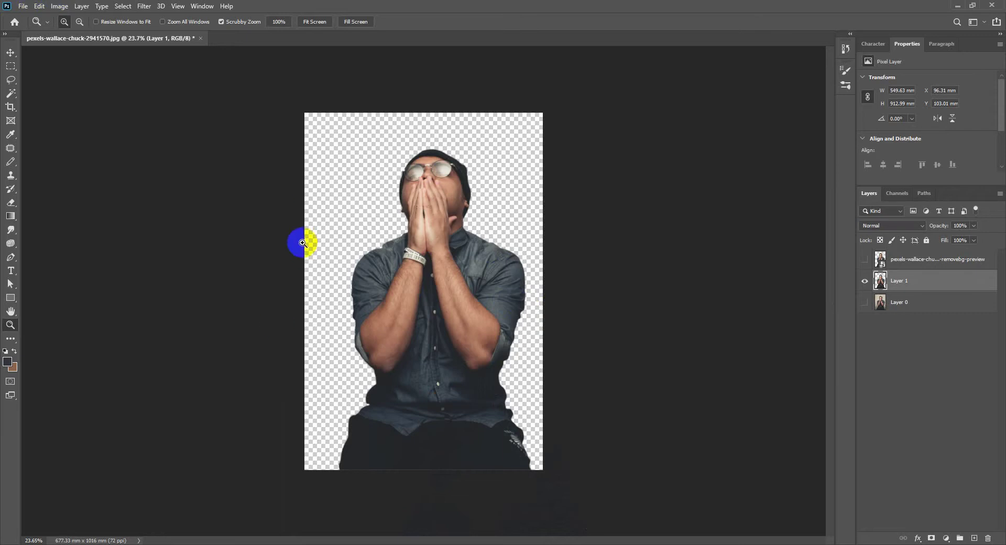
click(66, 5)
click(76, 123)
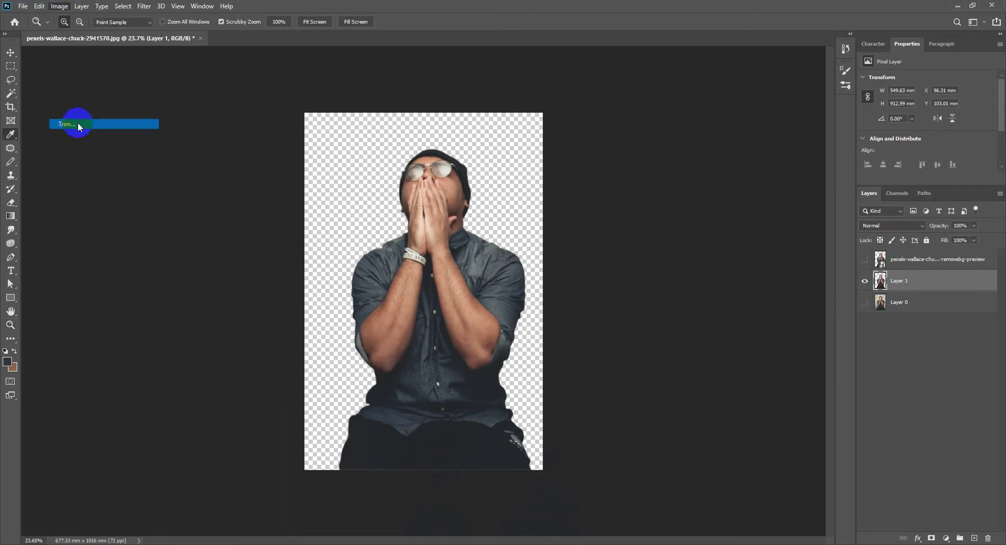
click(690, 154)
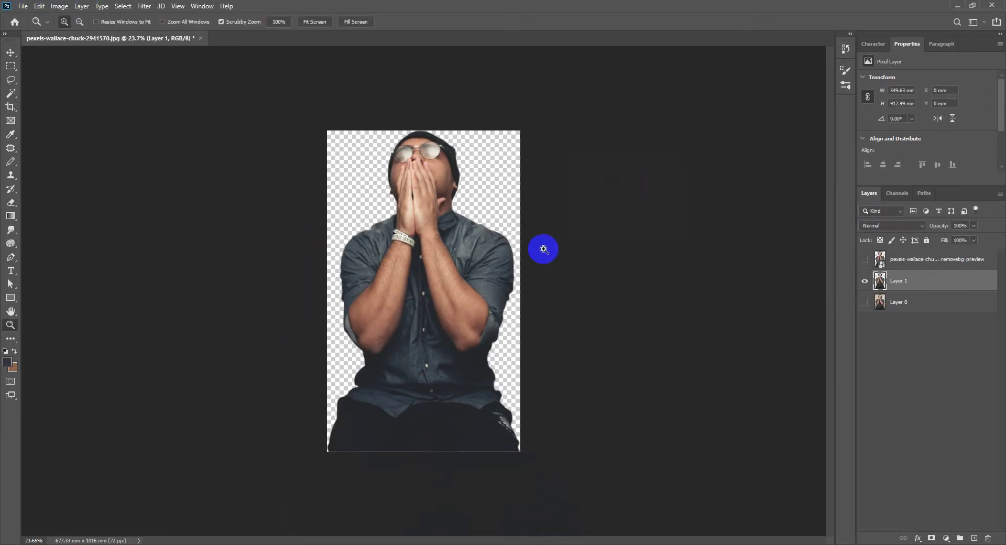
Step: Export the trimmed cutout with Save for Web as a transparent PNG-24 named pexels-wallace.png in the SSM Facebook folder
click(23, 6)
mouse_move(110, 162)
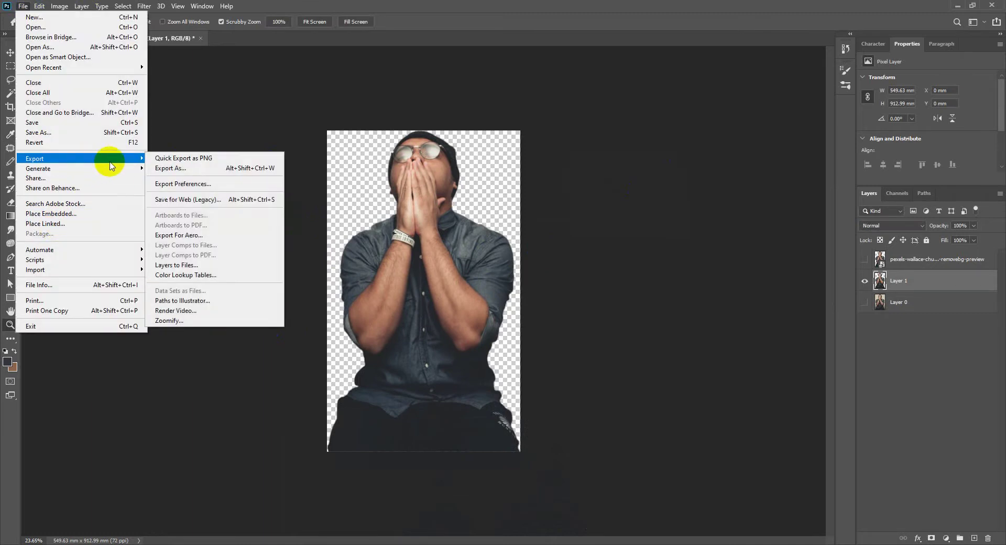
click(190, 200)
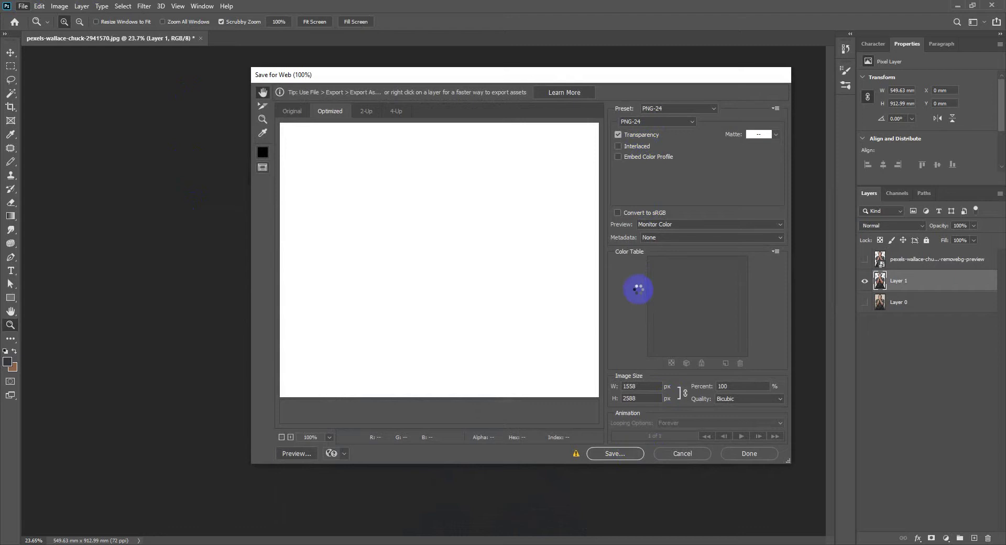
click(618, 455)
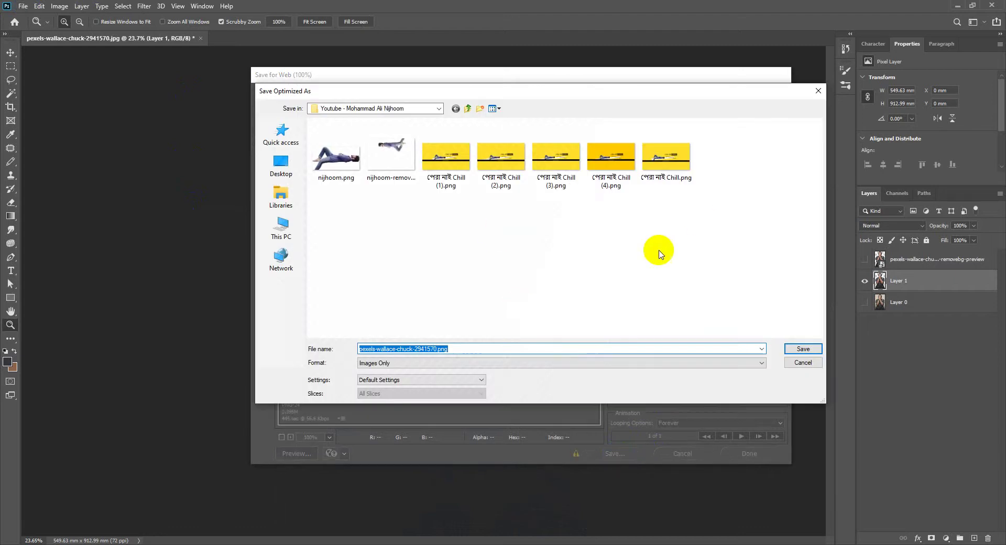
click(467, 108)
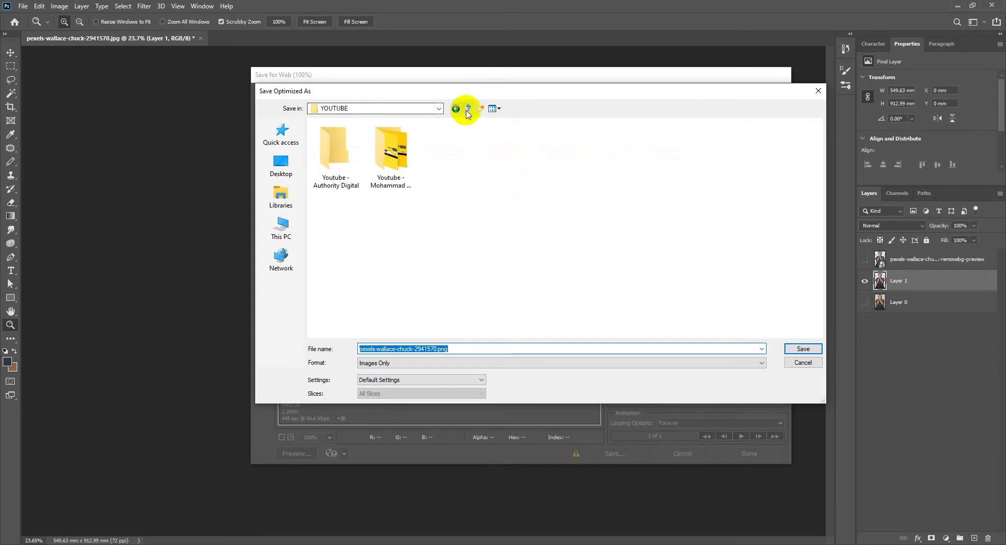
click(468, 110)
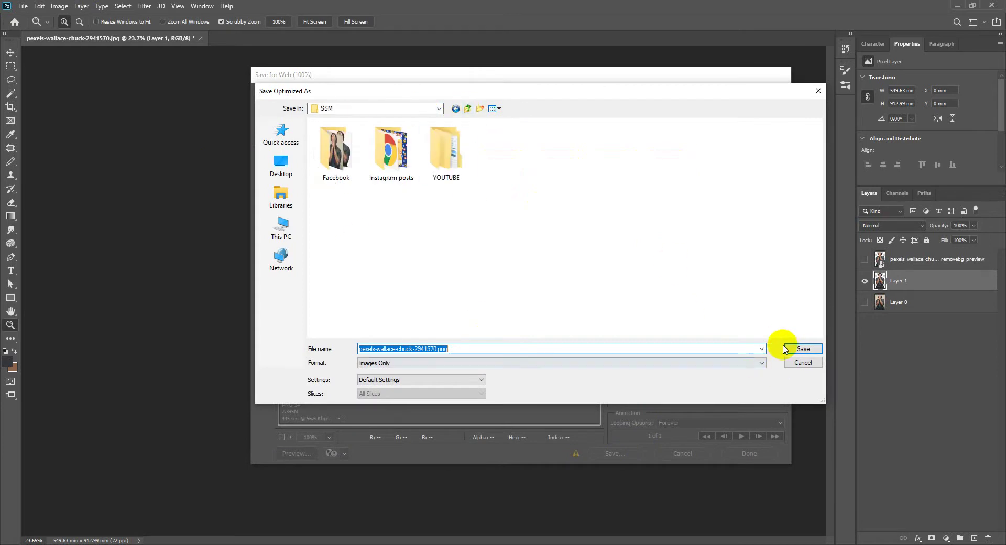
double_click(336, 150)
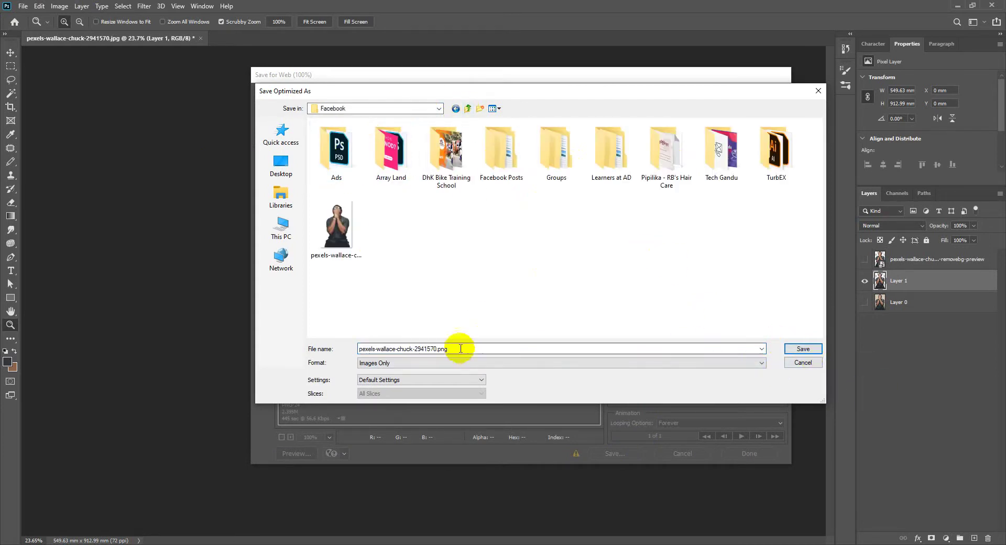
click(397, 349)
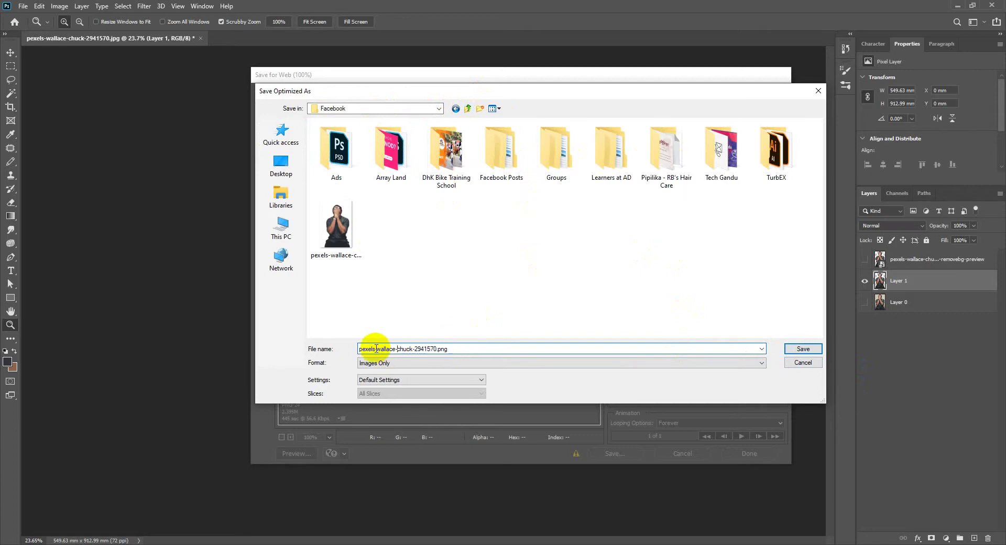
drag(397, 348, 438, 348)
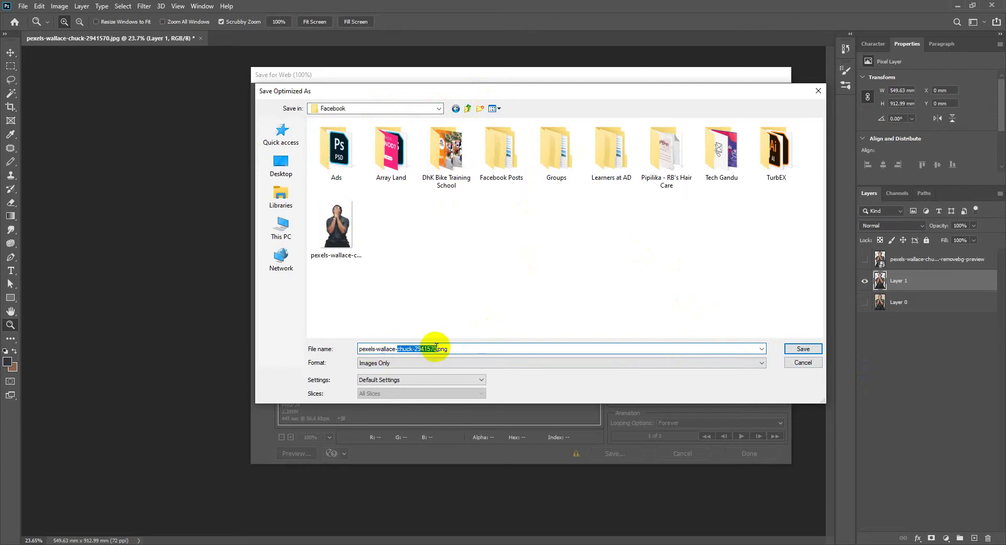
key(Return)
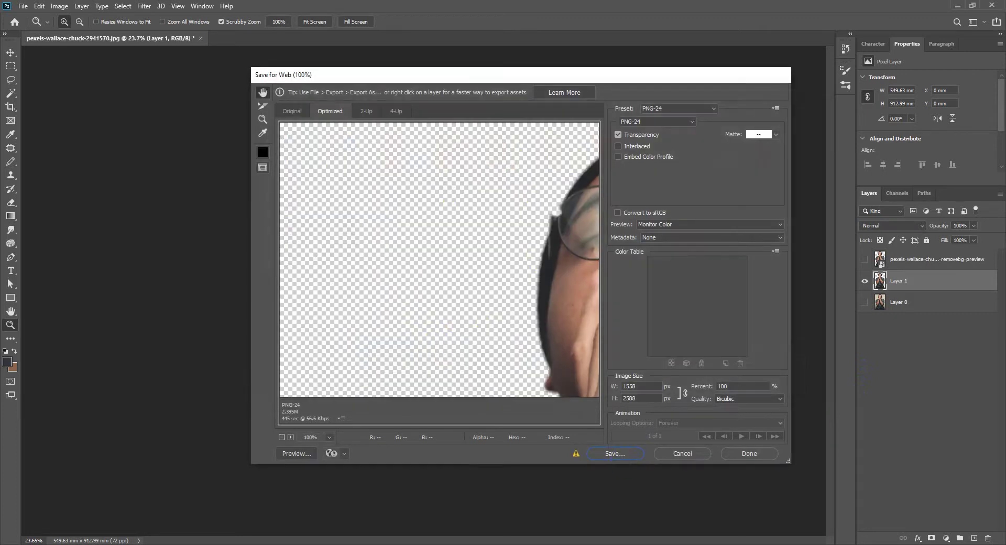
Step: Switch to the Facebook post design in Canva and upload pexels-wallace.png from the SSM Facebook folder
key(alt+Tab)
click(594, 4)
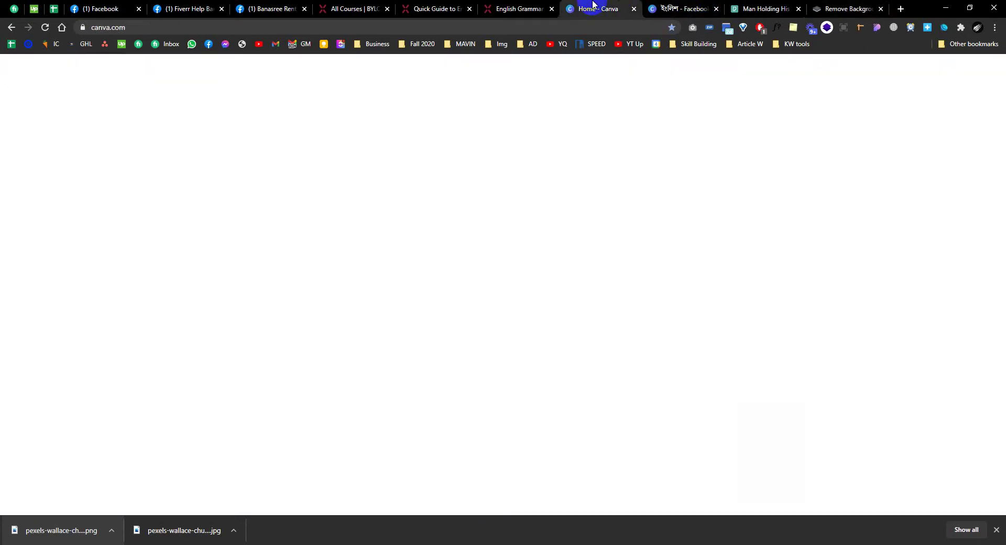
click(657, 9)
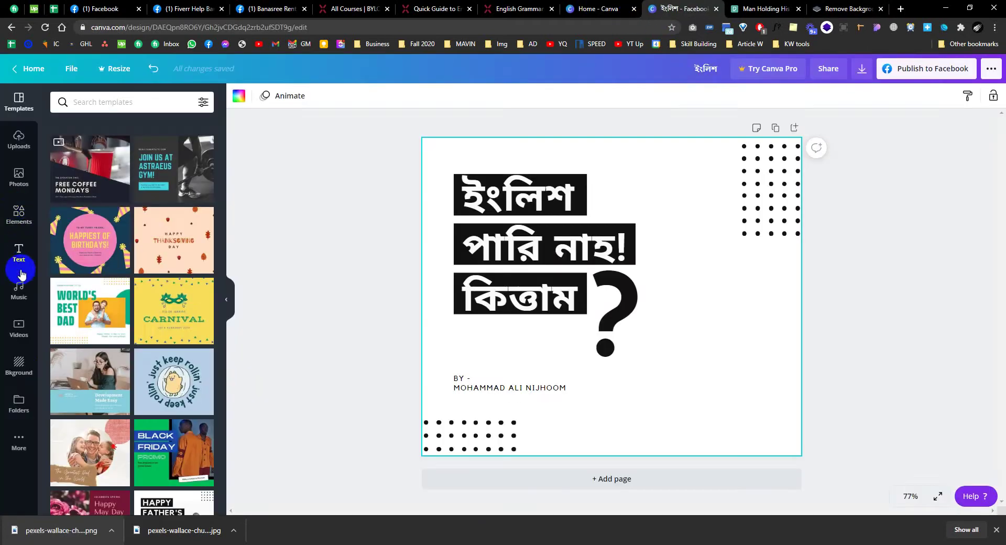
click(19, 141)
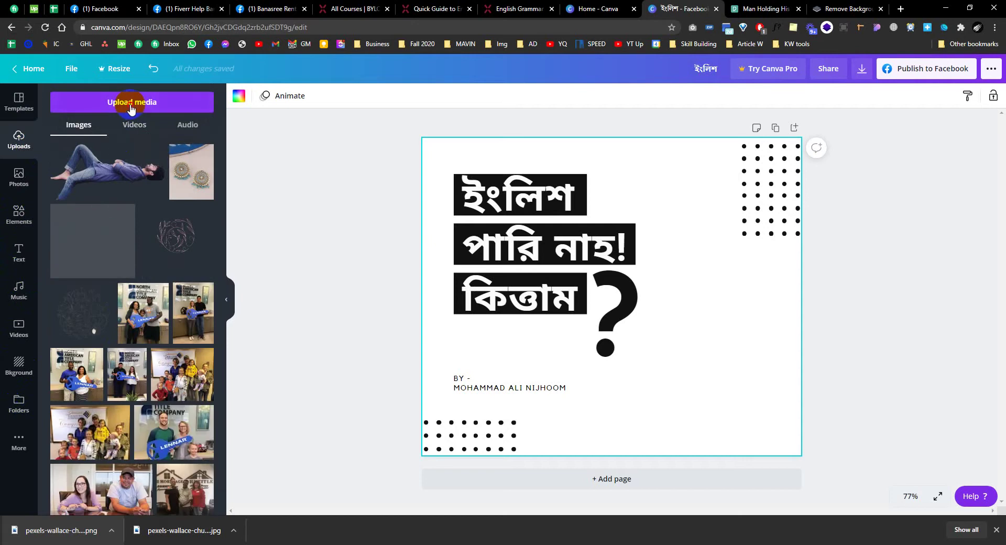
click(131, 103)
click(74, 144)
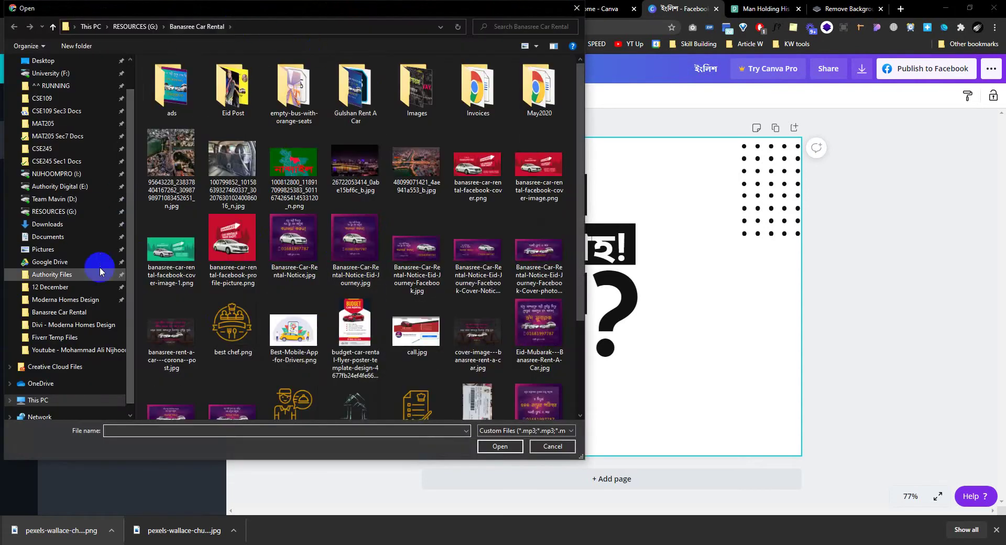
click(73, 348)
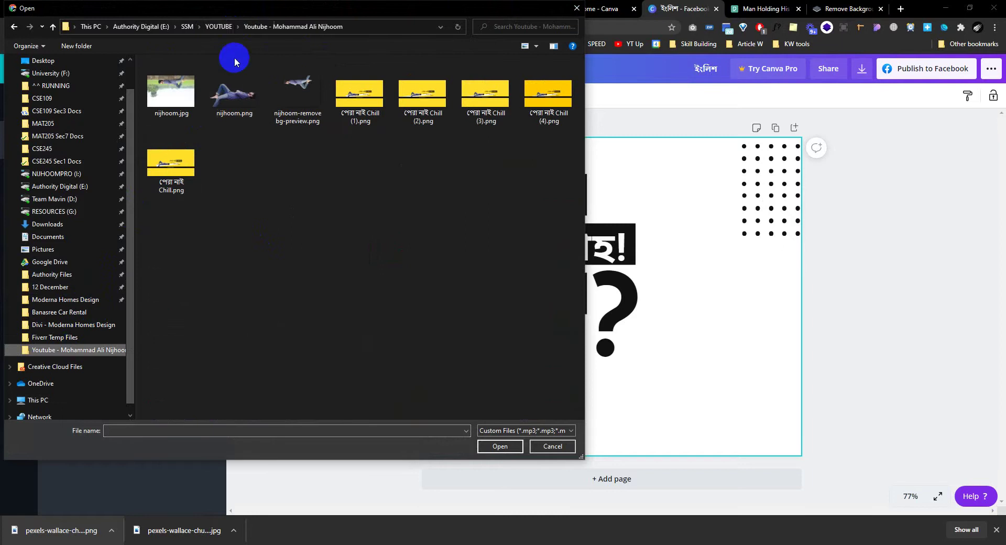
click(187, 26)
double_click(173, 75)
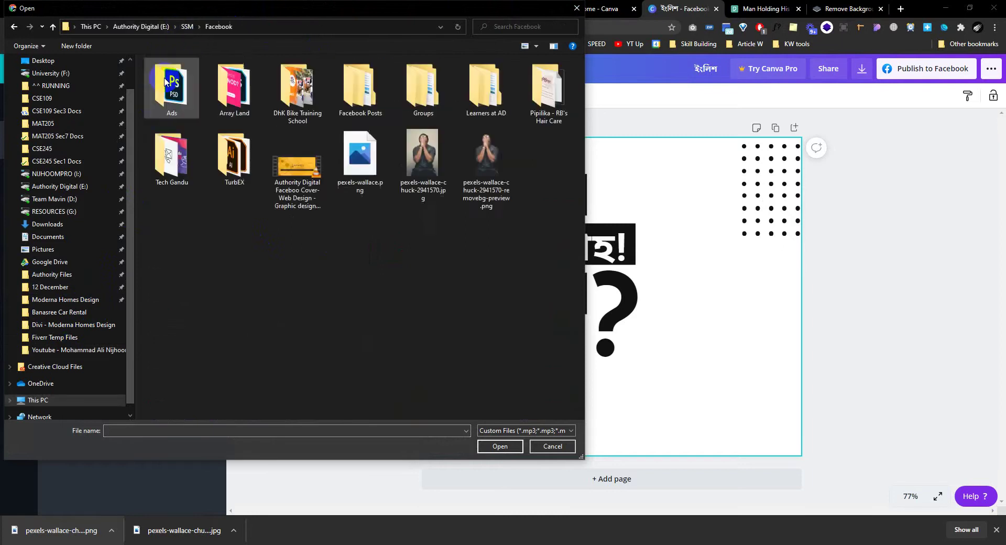
click(476, 181)
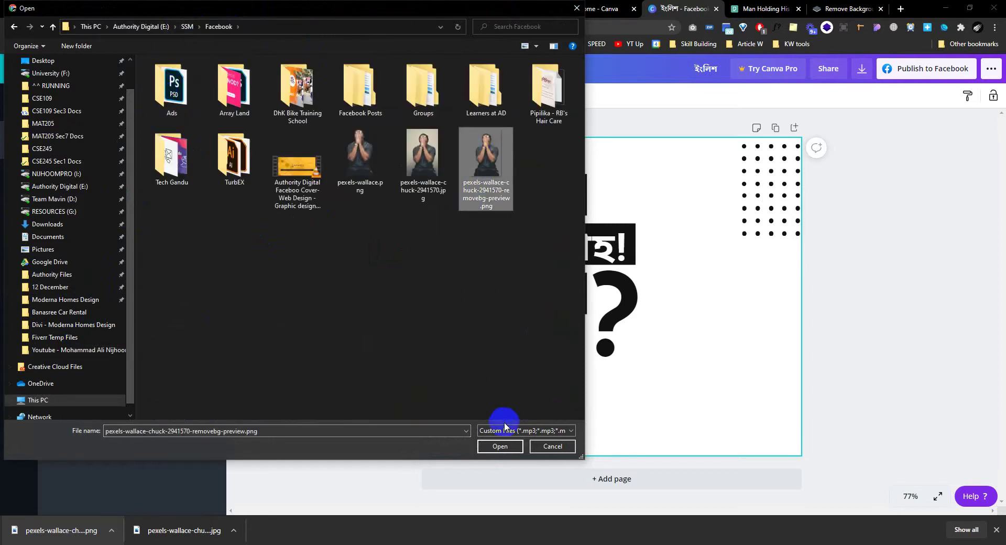
click(367, 155)
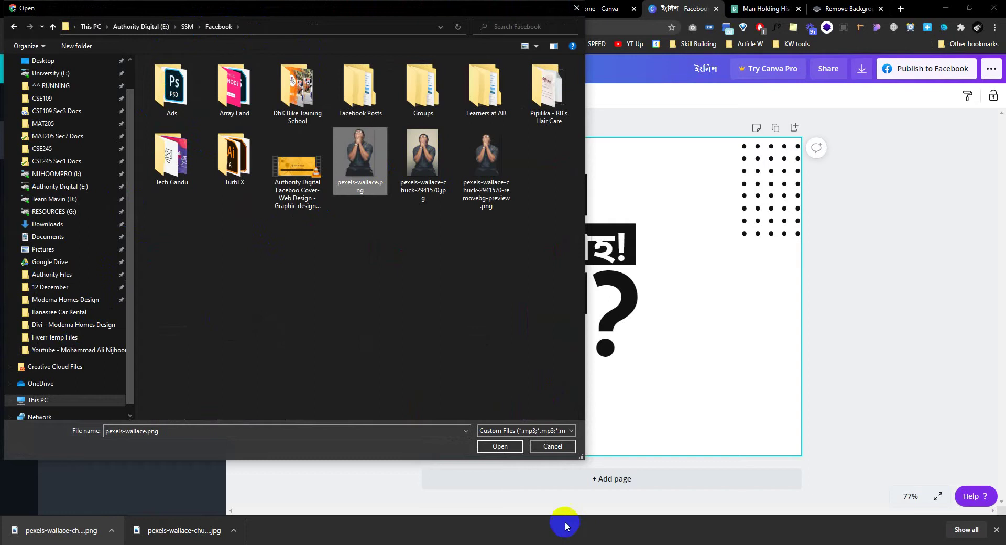
click(495, 446)
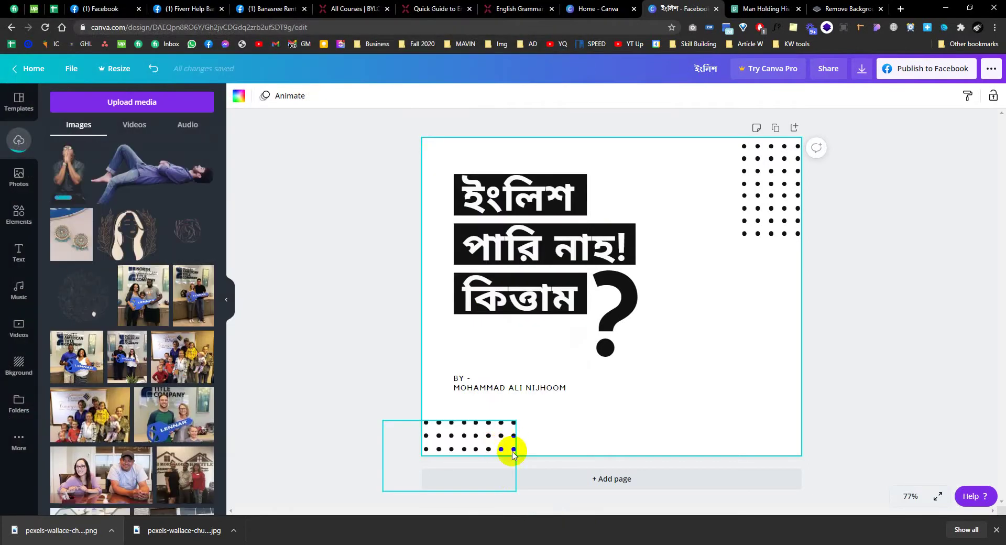
Step: Place the uploaded cutout of the man in the post's lower-right area, beside the question mark, and apply the Street filter to it
click(68, 171)
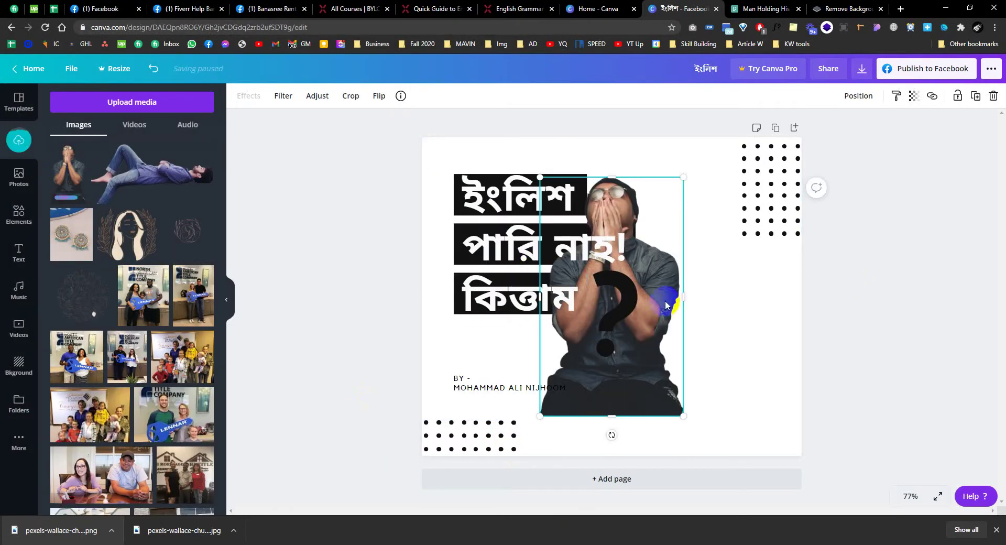
drag(665, 300, 766, 361)
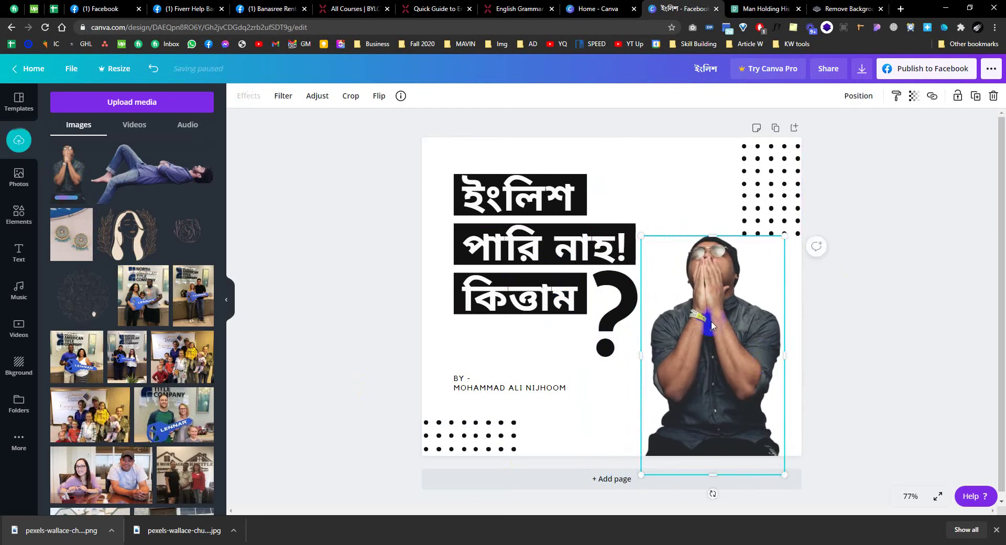
click(283, 95)
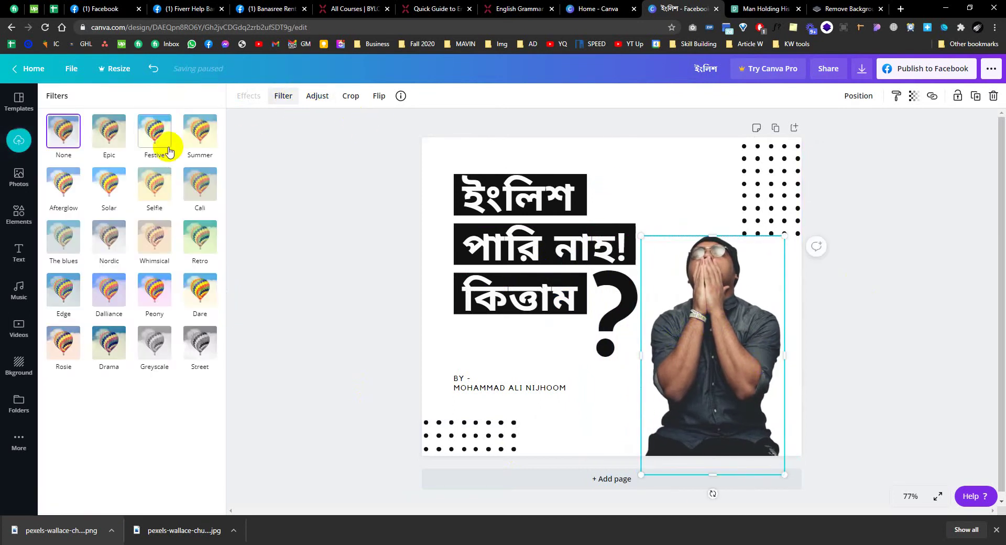
click(200, 344)
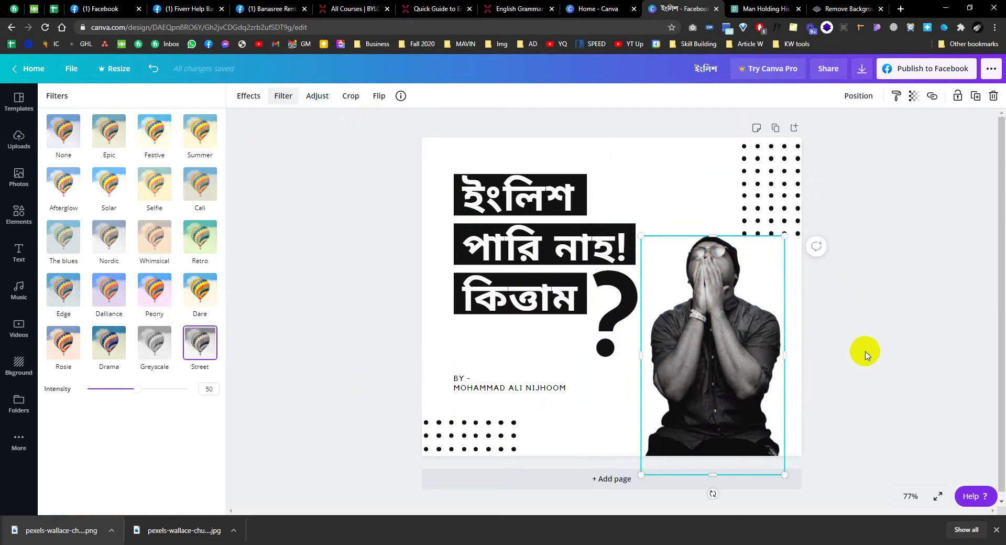
key(Escape)
click(681, 169)
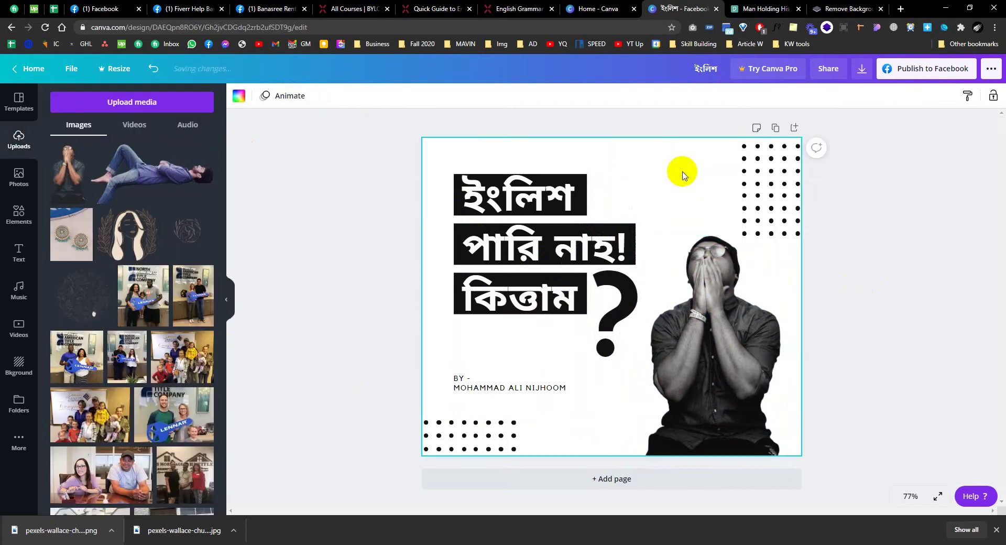
click(709, 335)
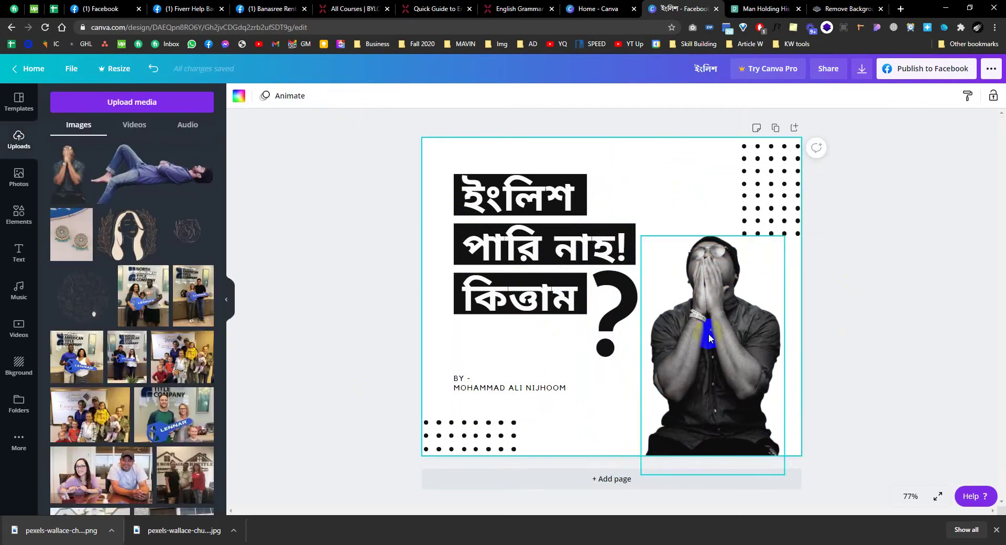
Step: Nudge the cutout of the man slightly upward on the post
mouse_move(709, 334)
mouse_down()
mouse_move(716, 355)
mouse_move(712, 333)
mouse_up()
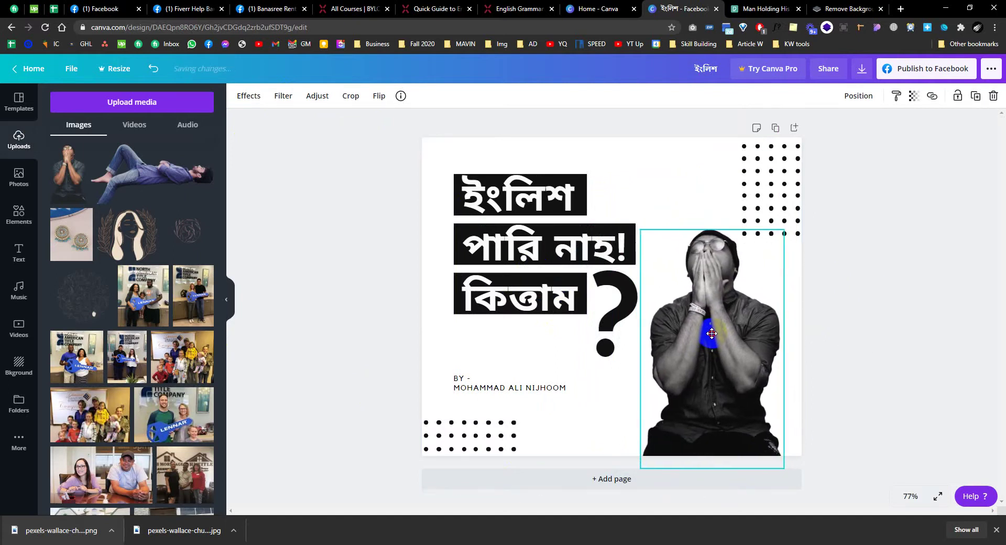
click(840, 343)
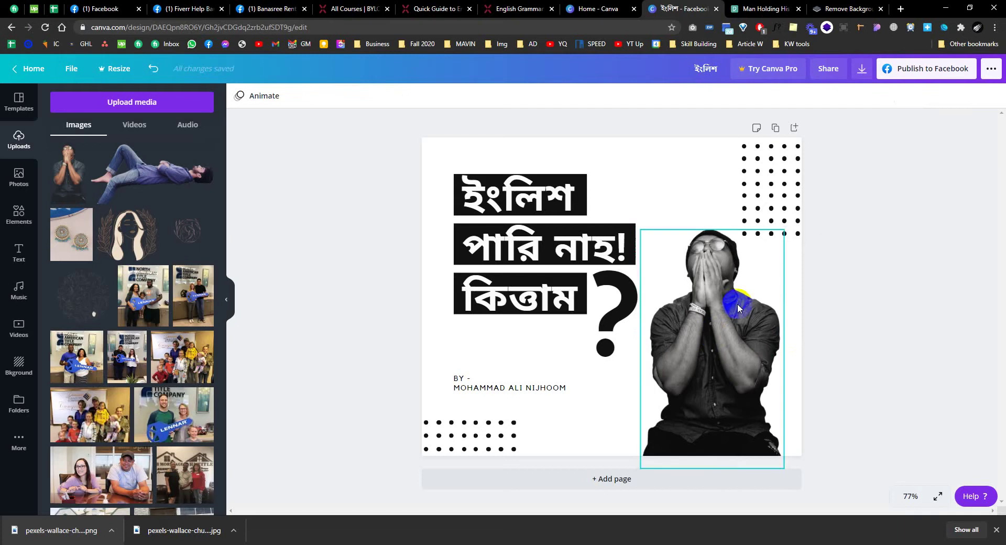
Step: Set the letter spacing of the first Bengali headline line to -5
click(498, 198)
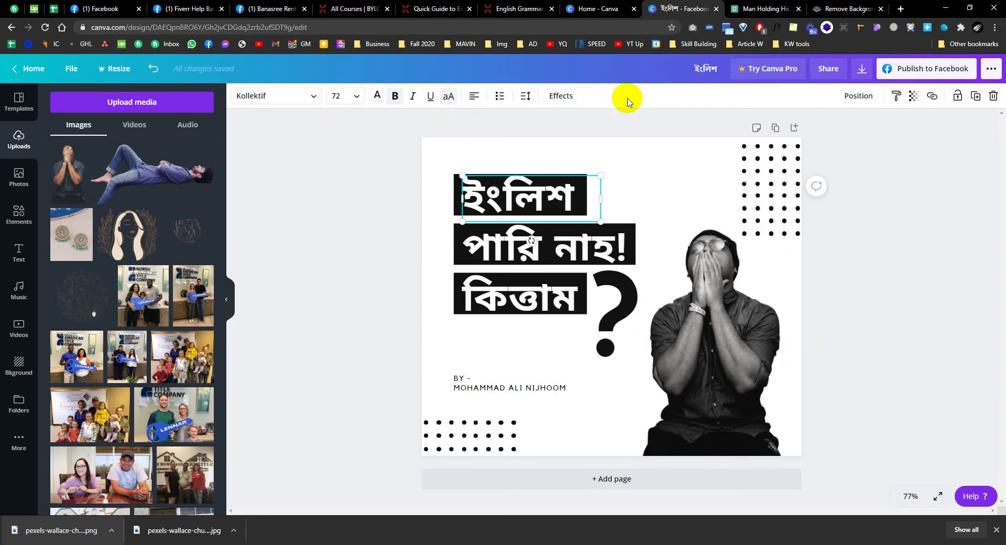
click(562, 95)
click(570, 95)
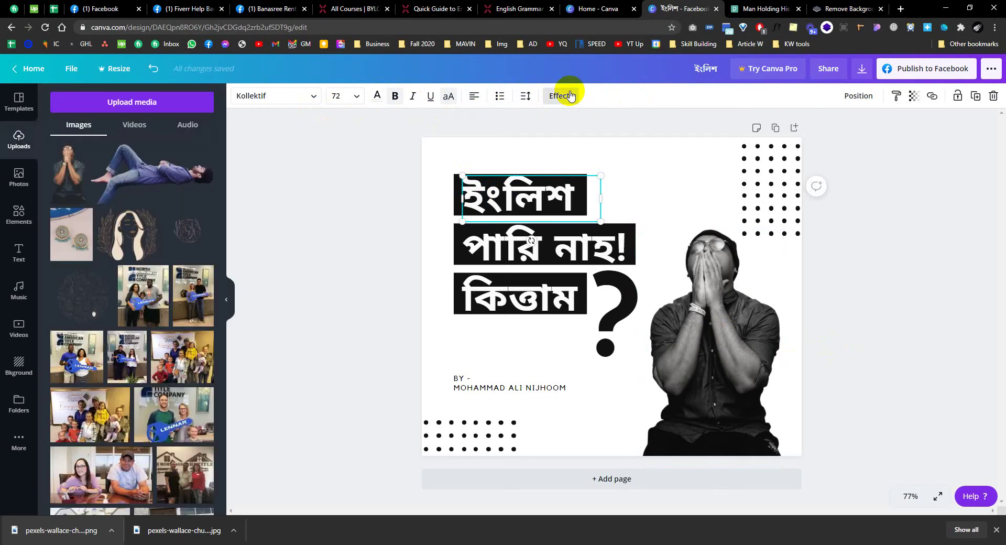
click(450, 97)
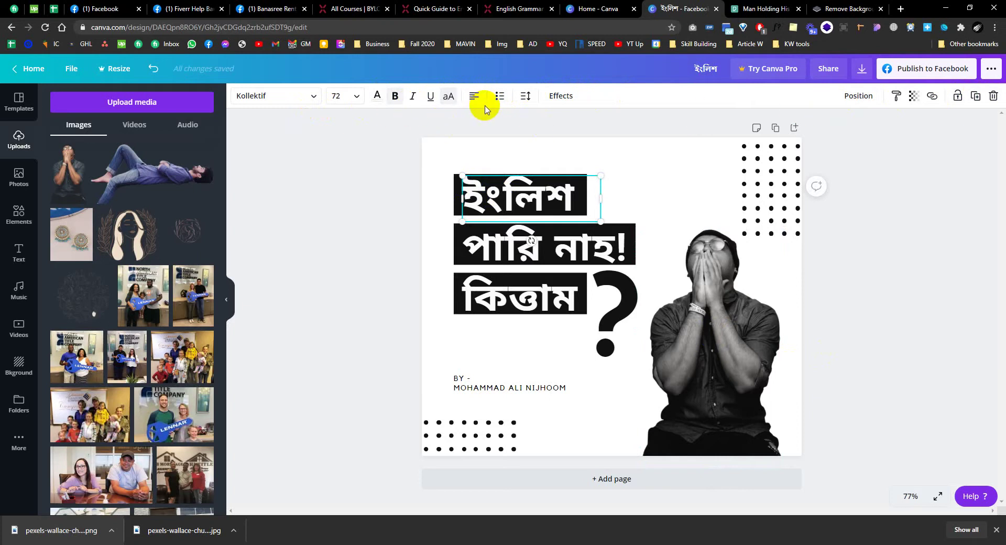
click(356, 98)
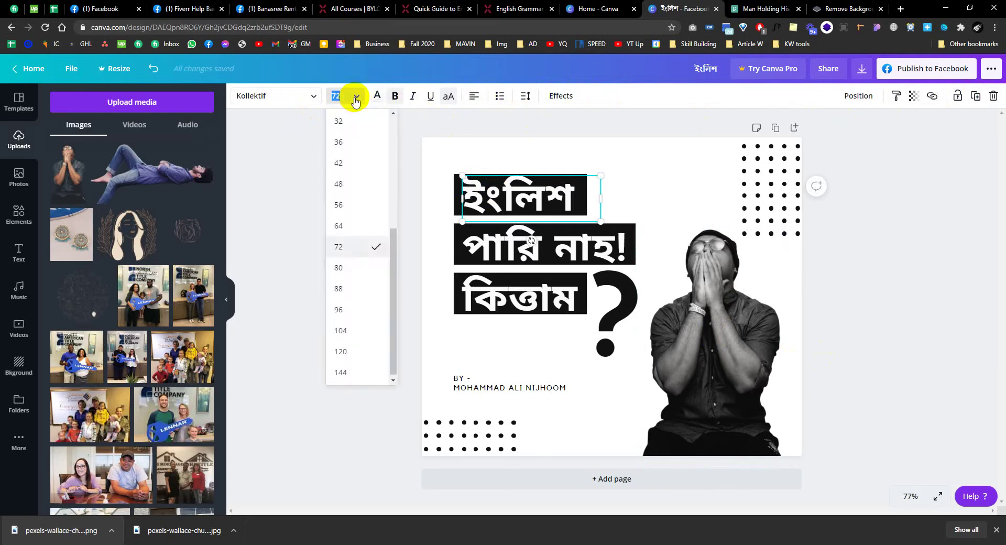
click(356, 98)
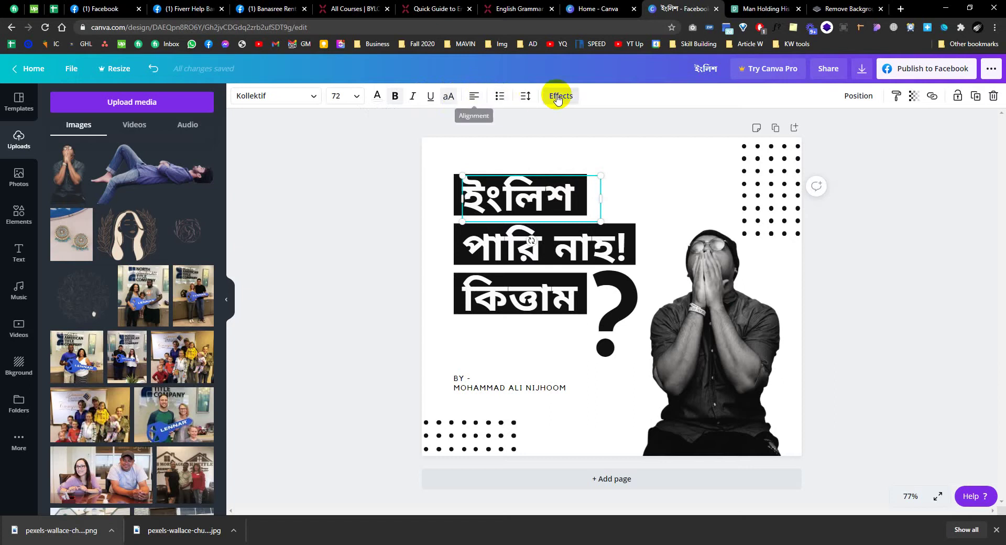
click(527, 97)
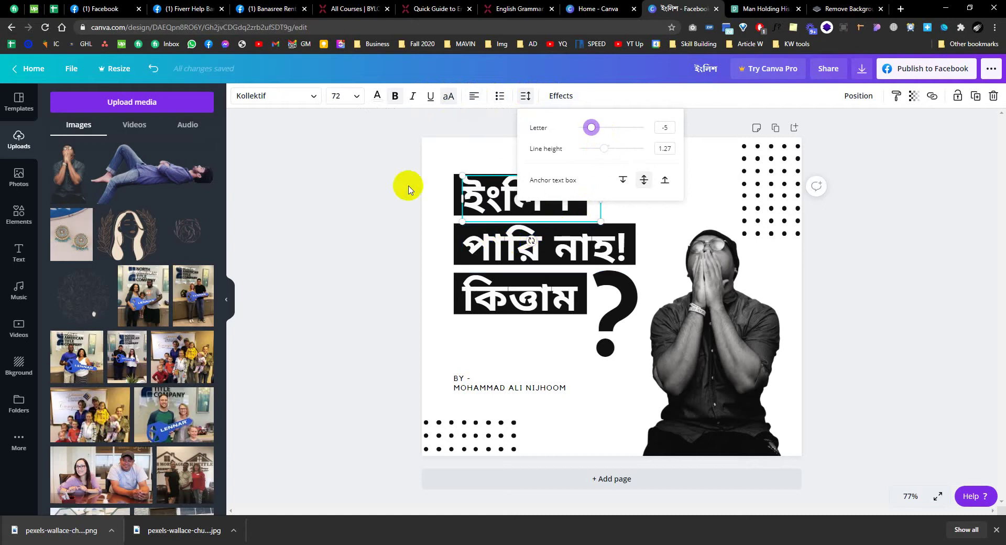
click(393, 194)
Step: Set the second headline line's letter spacing to 11 and slightly tighten the letter spacing of the third line
click(535, 247)
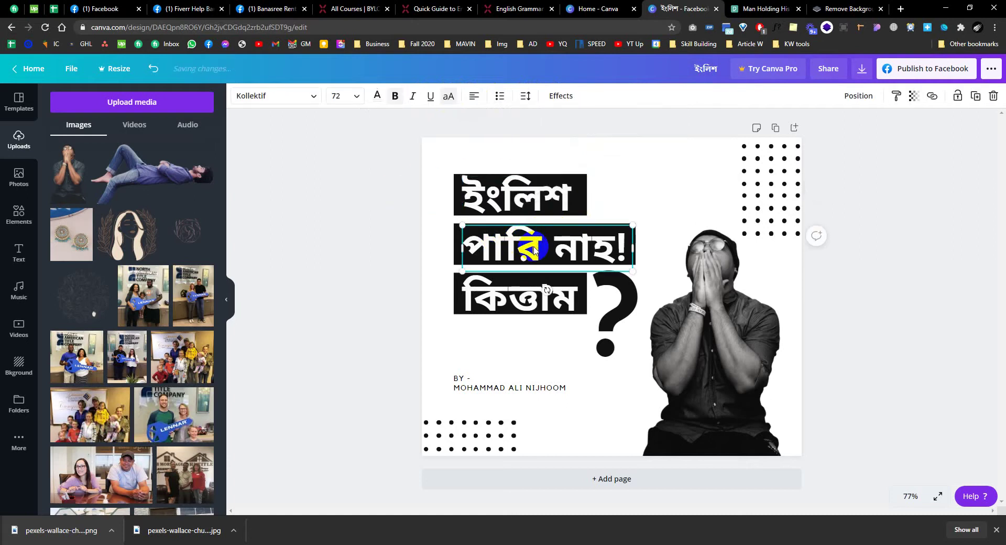
click(525, 96)
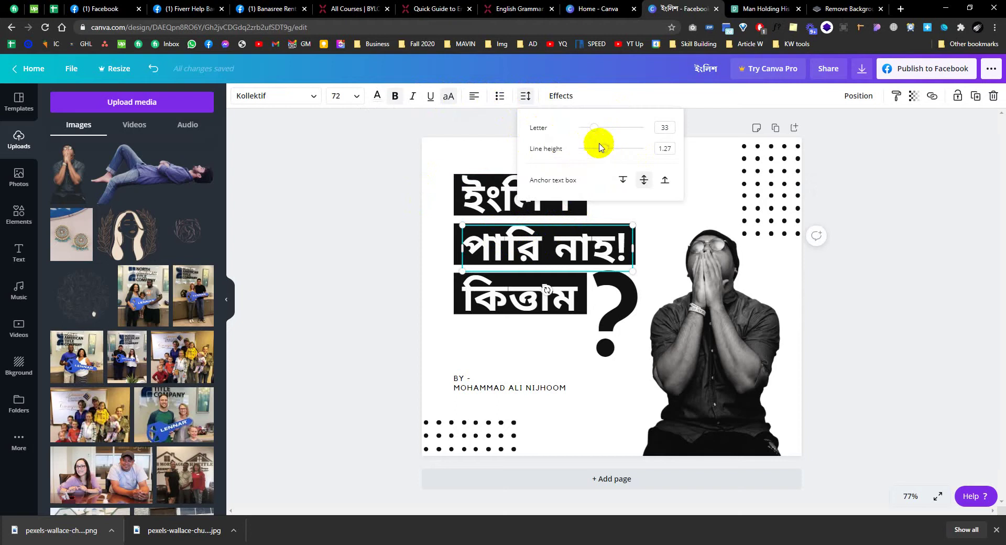
drag(594, 131, 593, 131)
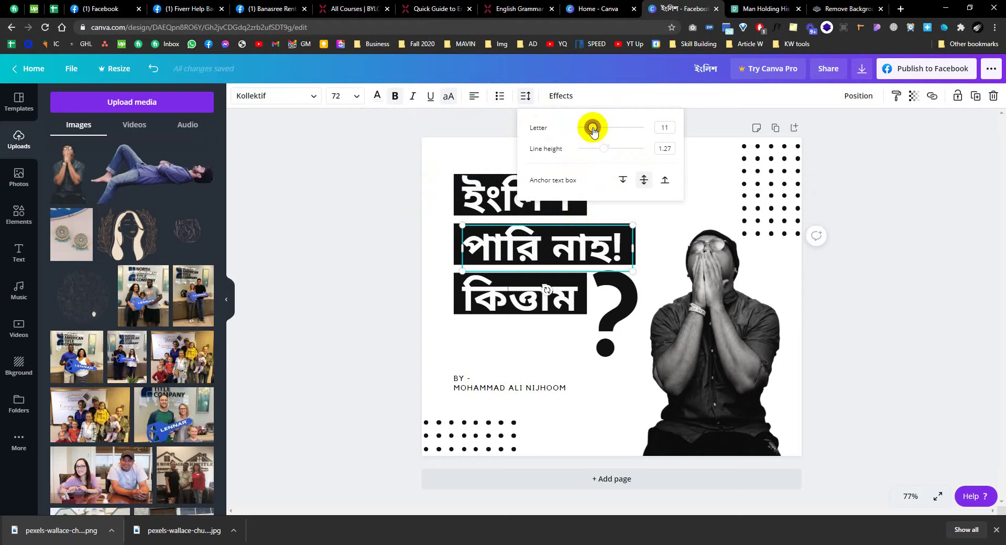
click(400, 233)
click(484, 294)
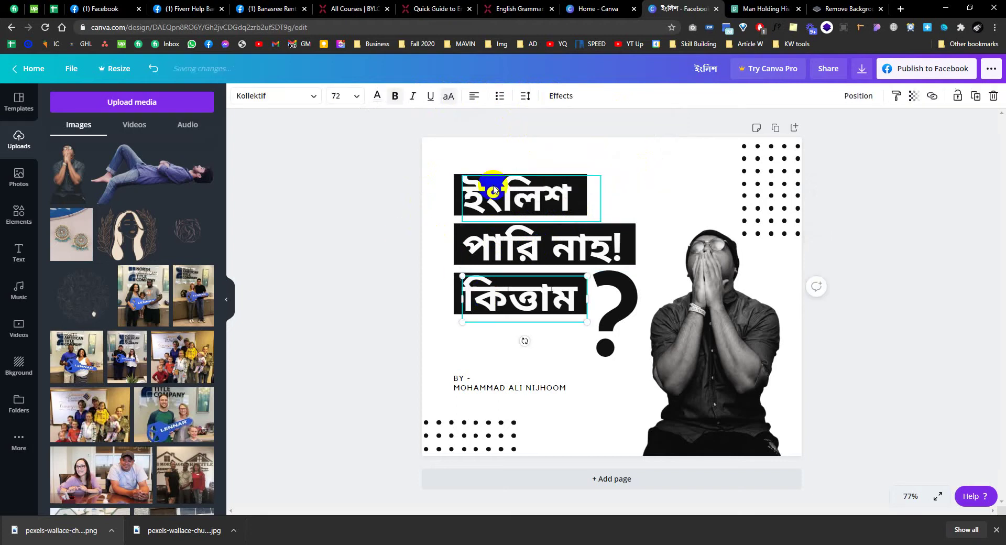
click(527, 97)
drag(595, 129, 592, 130)
click(393, 204)
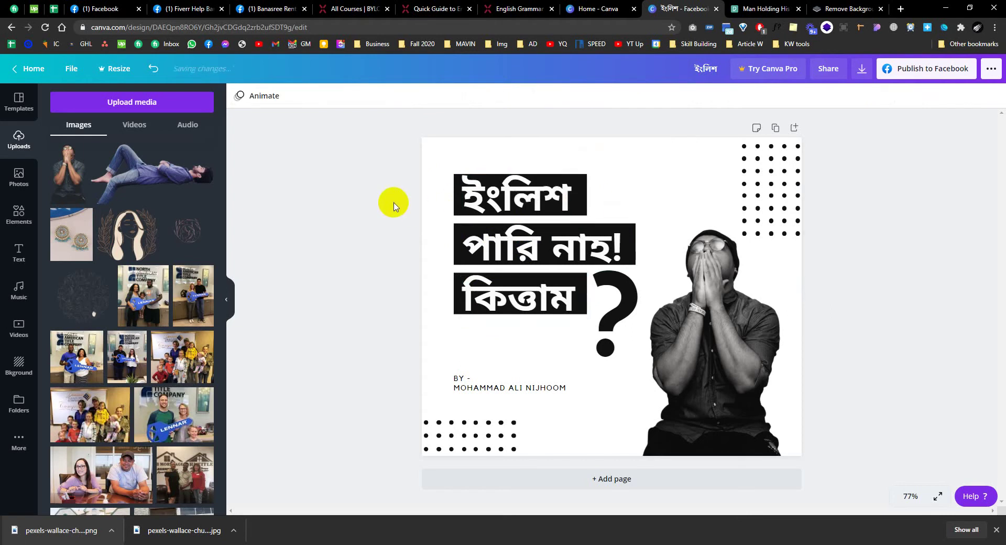
Step: Duplicate the byline directly below the original and turn the copy into a bold line holding only the author's name
click(514, 385)
key(Escape)
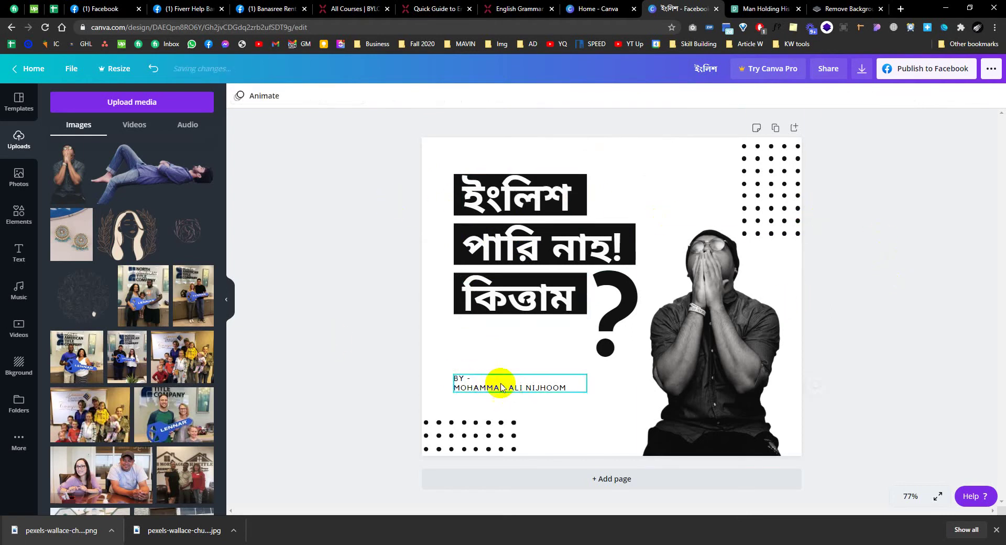
click(975, 96)
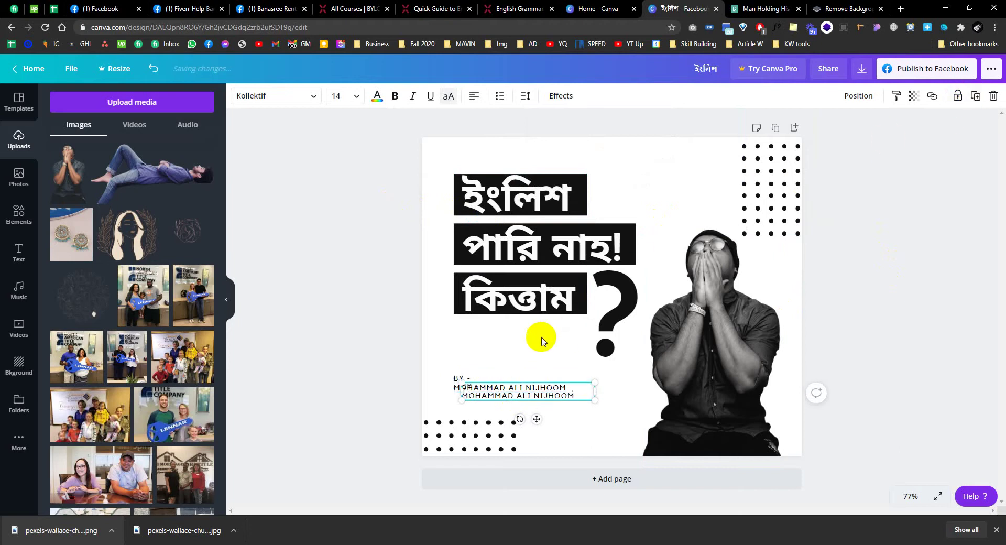
drag(490, 384, 479, 403)
click(395, 96)
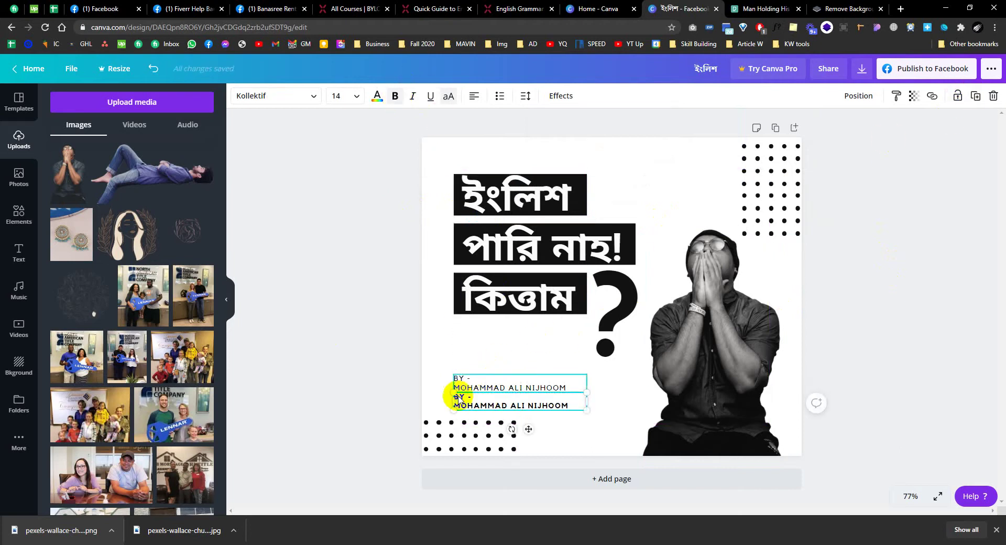
click(473, 402)
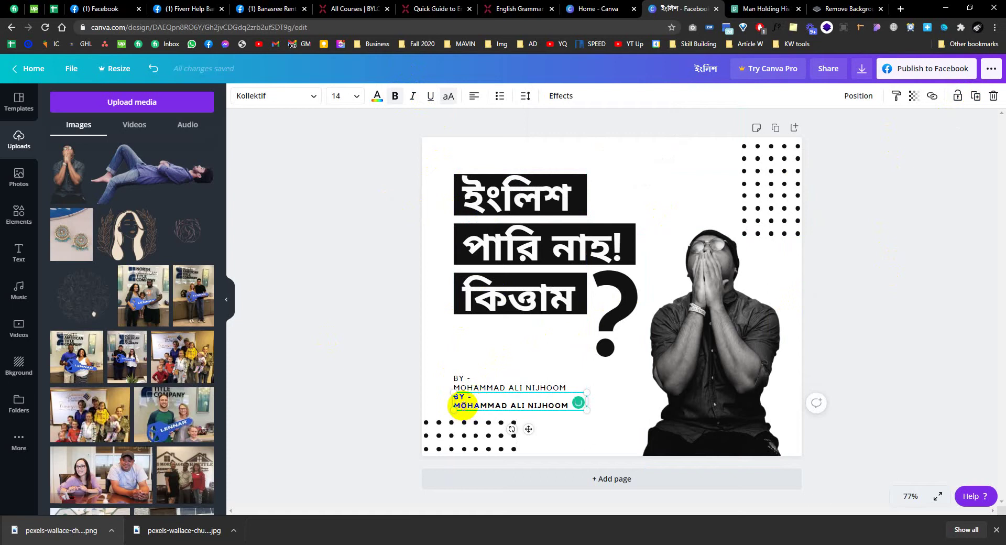
key(BackSpace)
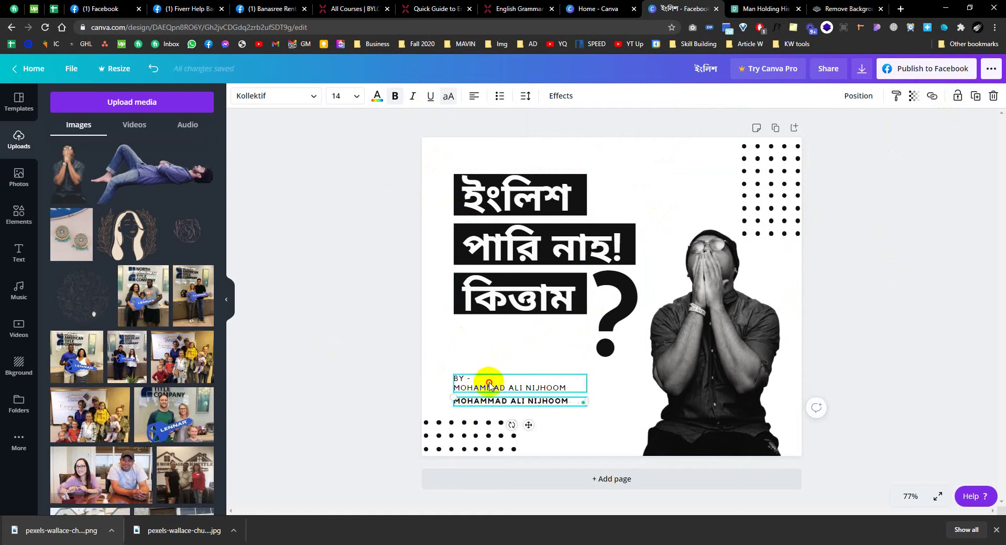
Step: Delete the author's name from the original byline, leaving only "By -", and turn off its uppercase formatting
click(474, 380)
drag(471, 378, 564, 395)
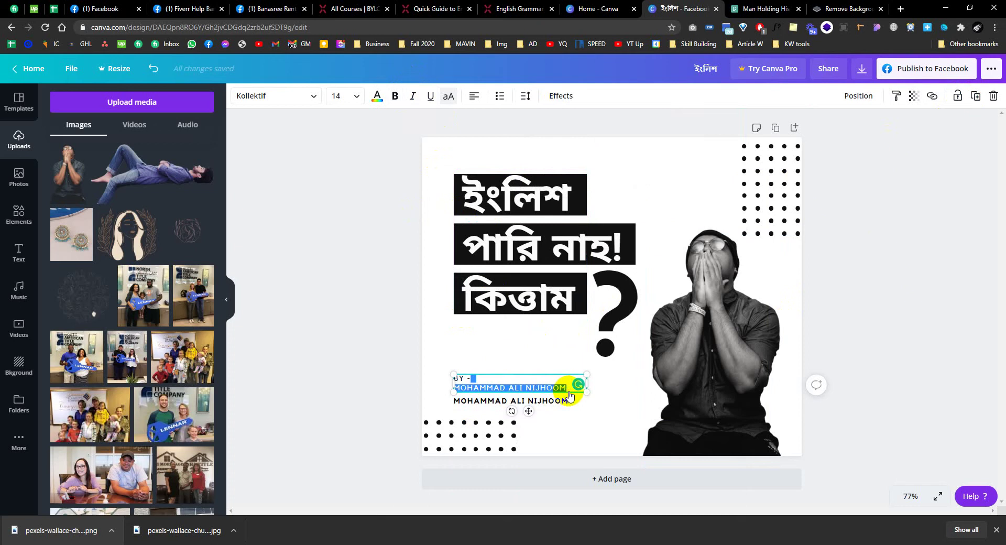
key(BackSpace)
click(448, 96)
click(401, 387)
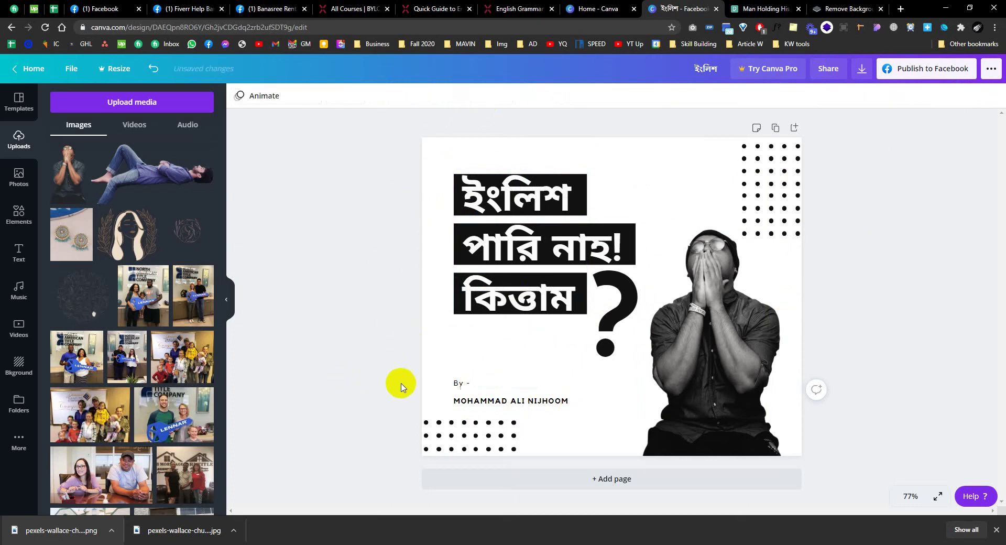
Step: Move "By -" and the author's name closer together below the headline and slightly enlarge the bold name
mouse_move(465, 382)
mouse_down()
mouse_move(472, 375)
mouse_move(478, 400)
mouse_move(477, 388)
mouse_up()
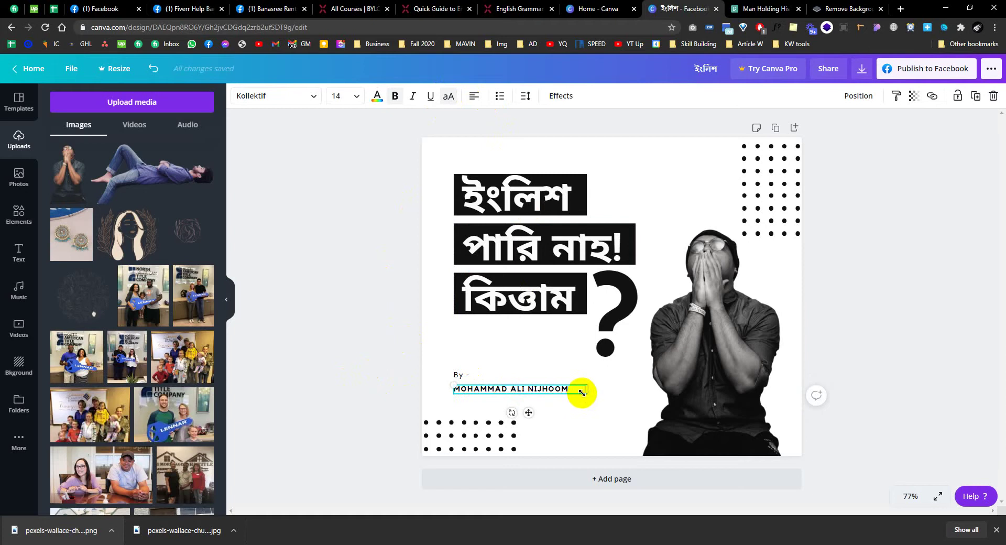
drag(591, 394, 612, 403)
click(350, 358)
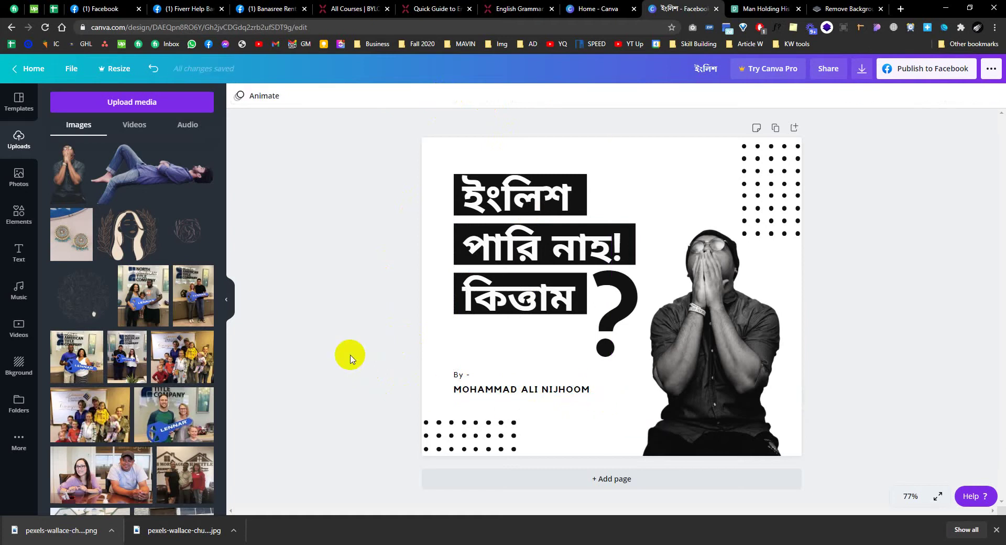
Step: Download the design as a PNG to the SSM Facebook folder, named "How To Improve English For Freelancing" followed by the author's name
click(989, 72)
click(888, 151)
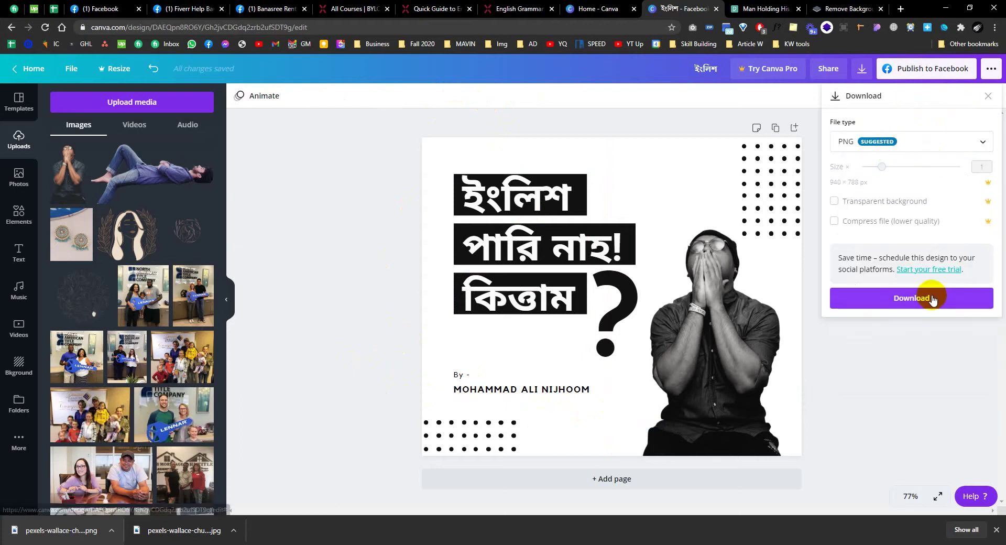
click(912, 297)
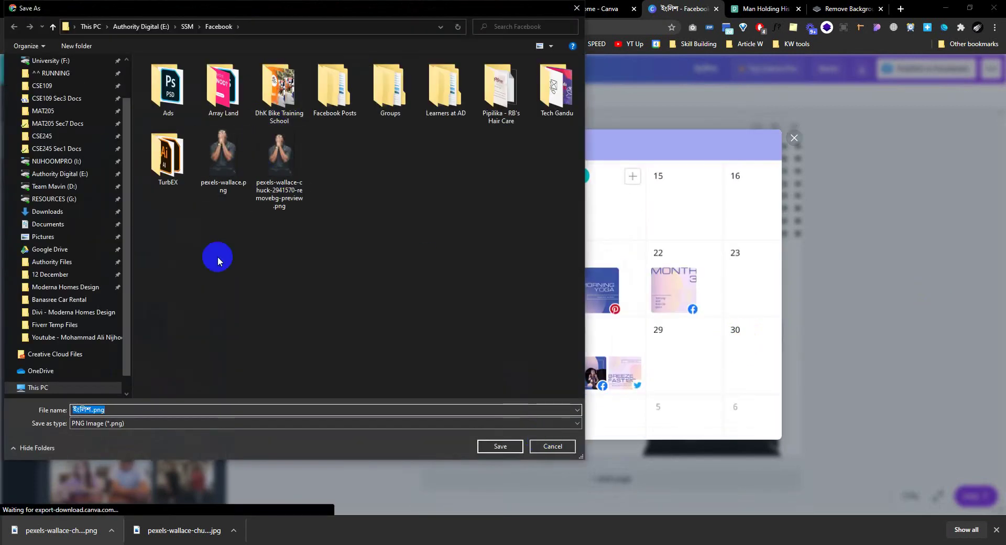
double_click(88, 409)
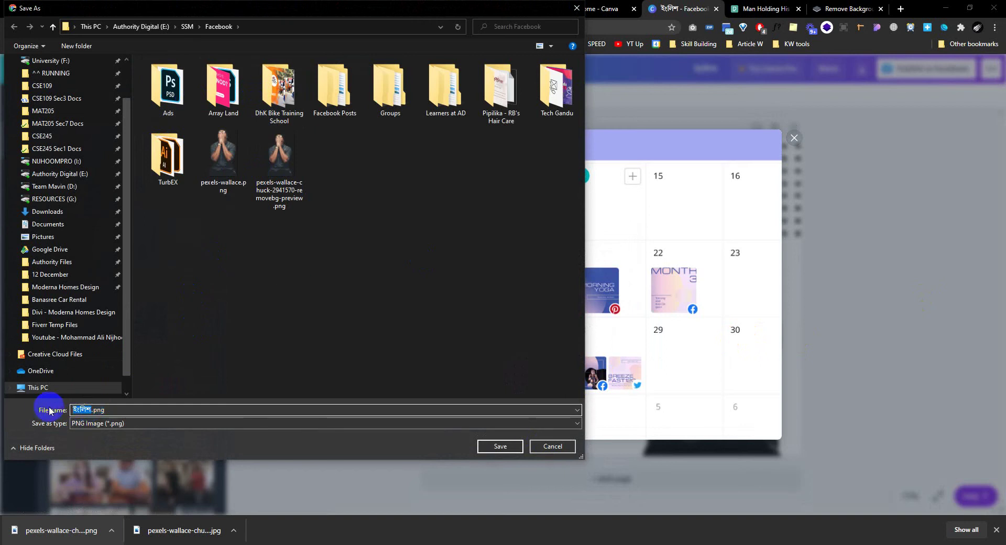
key(BackSpace)
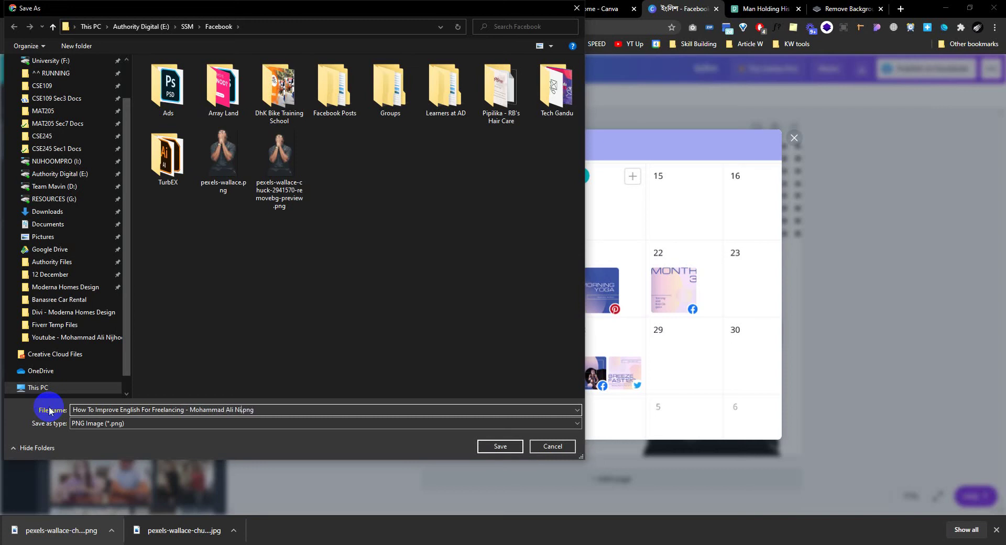
text(om)
key(Return)
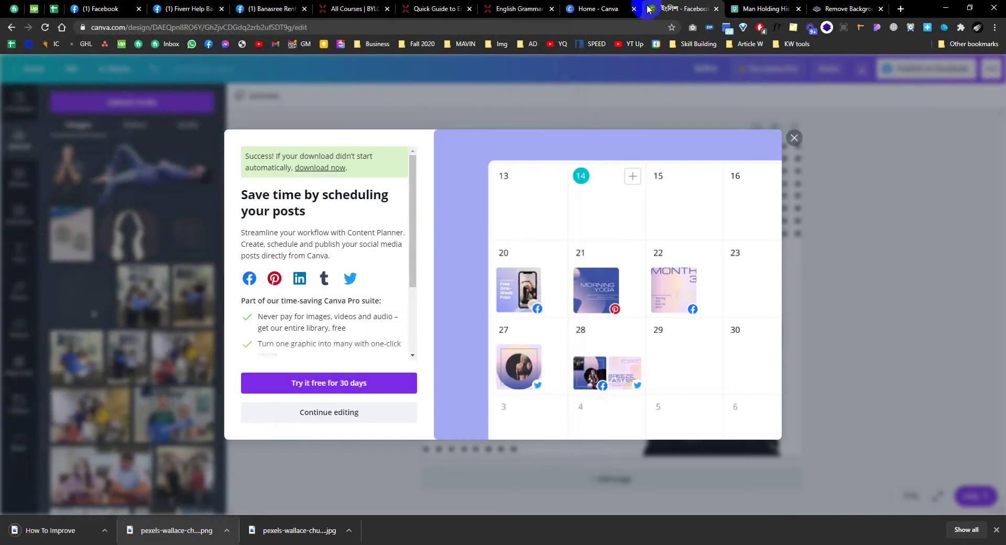
click(794, 137)
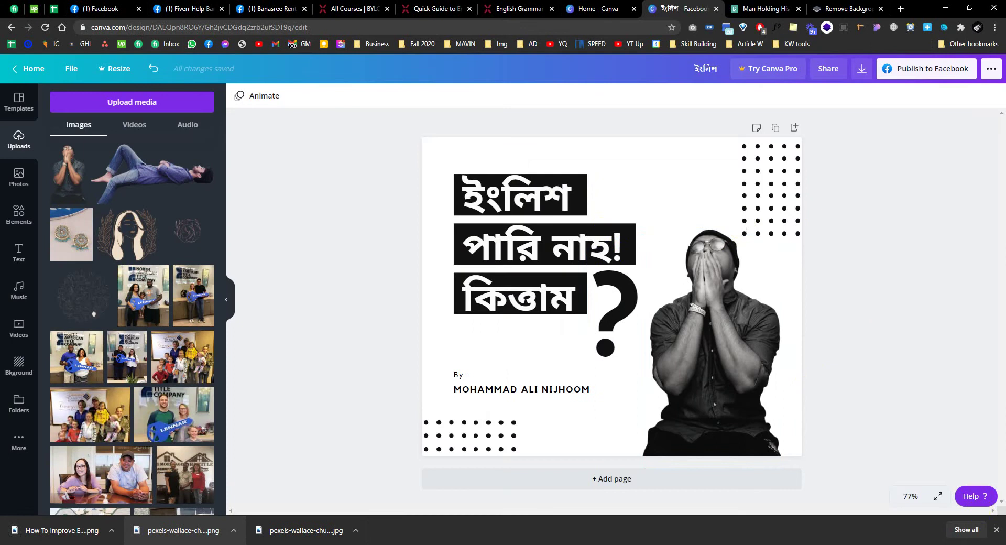